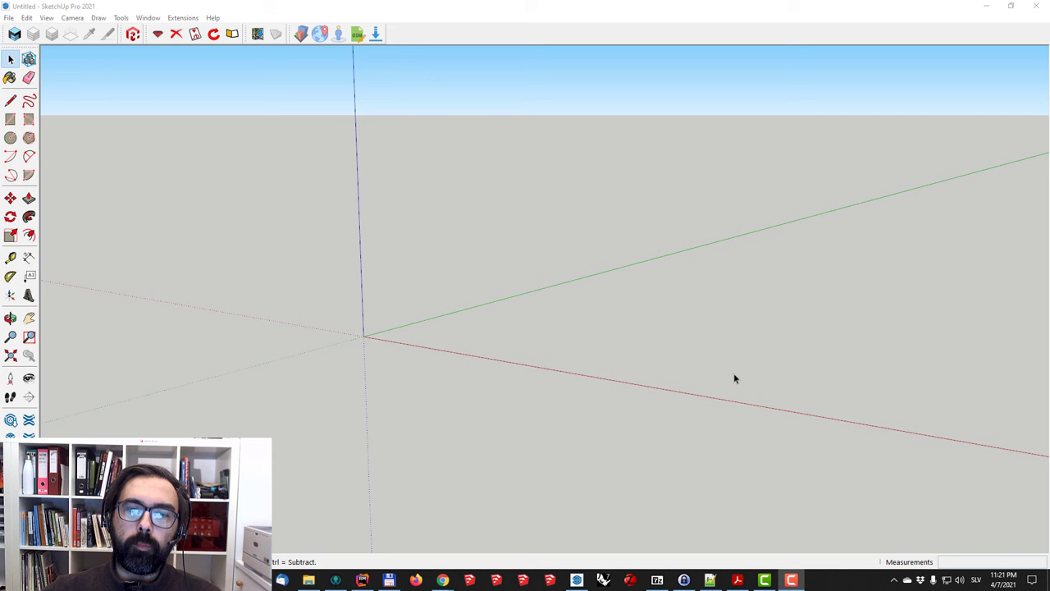
# Review the skp2osm plugin page on the OpenStreetMap Wiki, then switch to the Cadmapper site.
pyautogui.moveTo(442, 580)
pyautogui.click(501, 525)
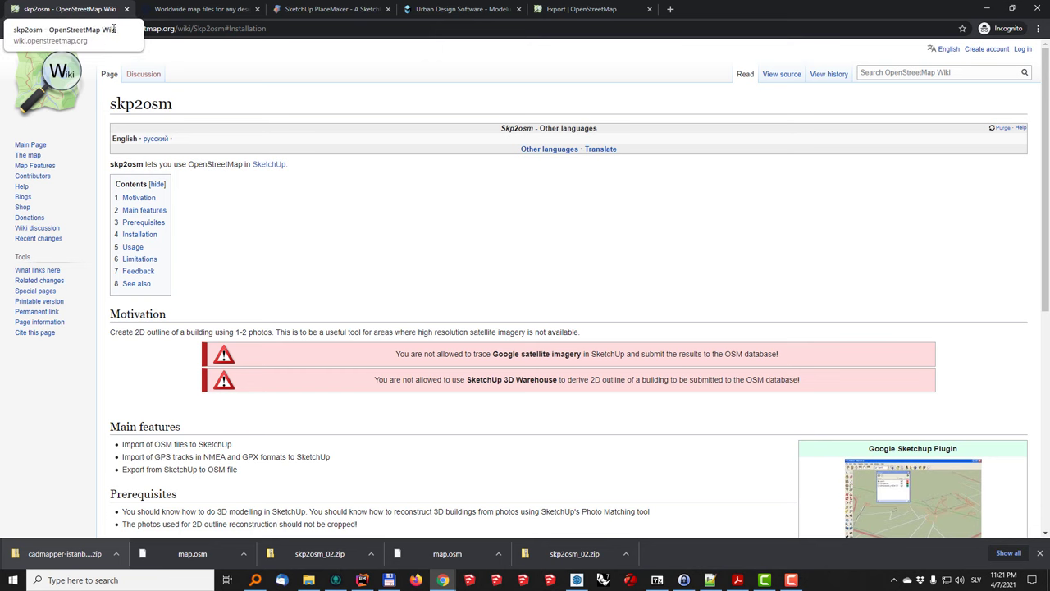
pyautogui.scroll(-3, 382, 264)
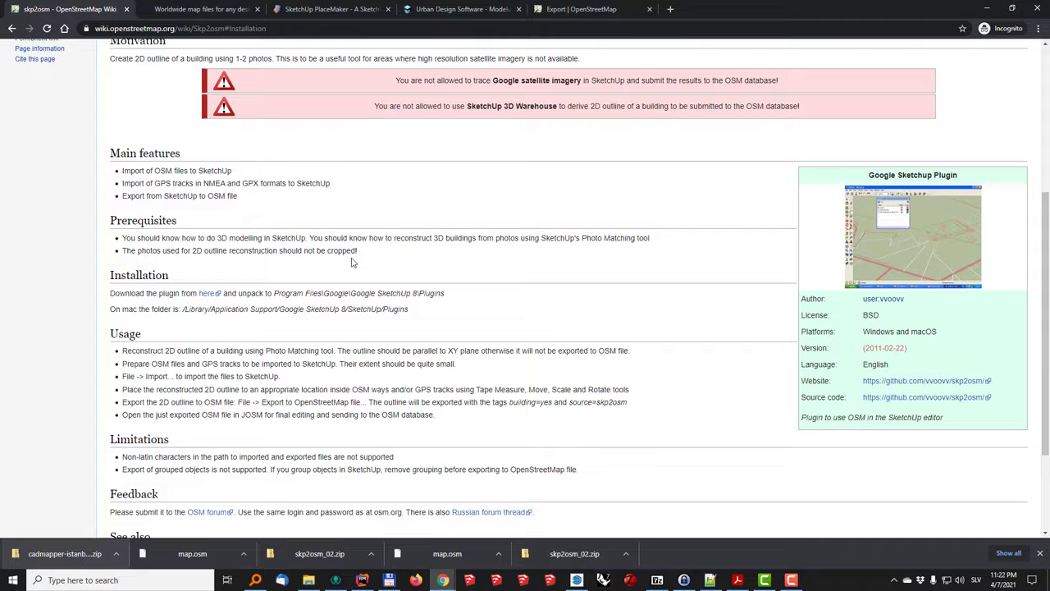
pyautogui.scroll(3, 351, 262)
pyautogui.click(201, 9)
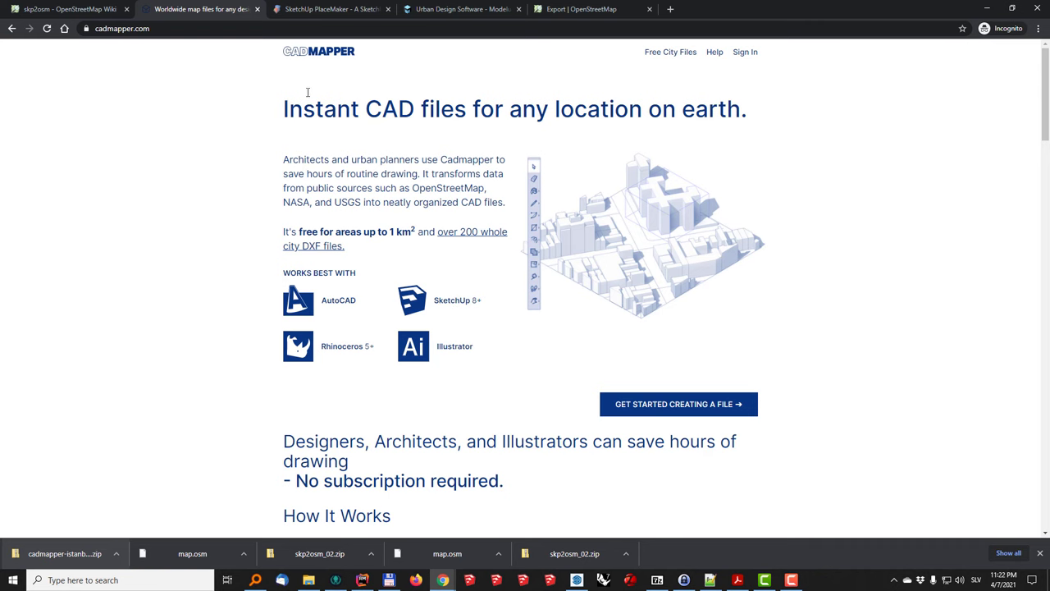
# Look at the PlaceMaker site, then browse the Modelur parametric urban design page.
pyautogui.click(333, 9)
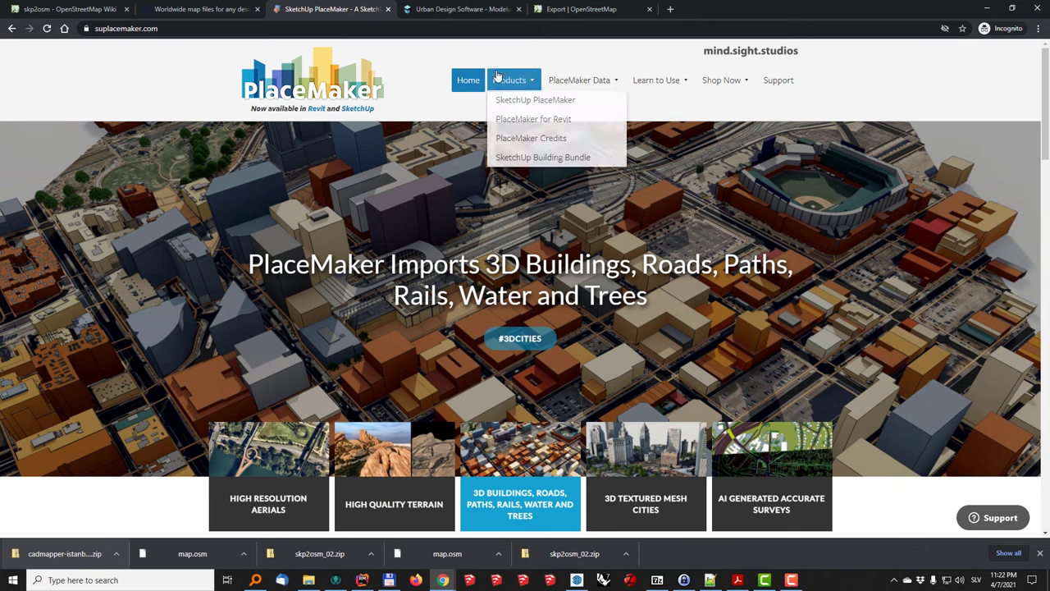
pyautogui.click(457, 9)
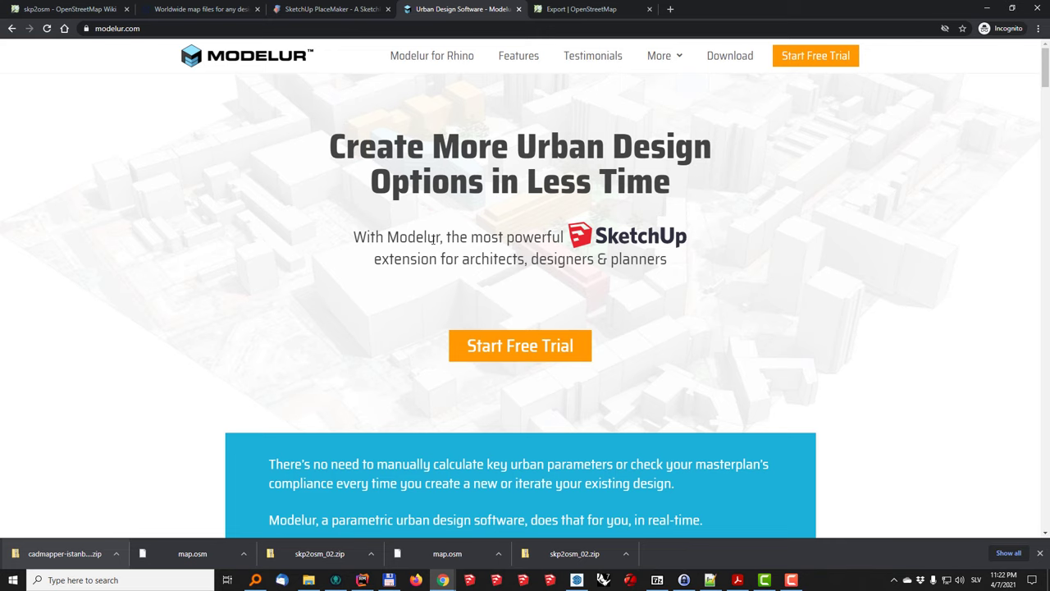
pyautogui.scroll(-9, 432, 238)
pyautogui.scroll(2, 435, 243)
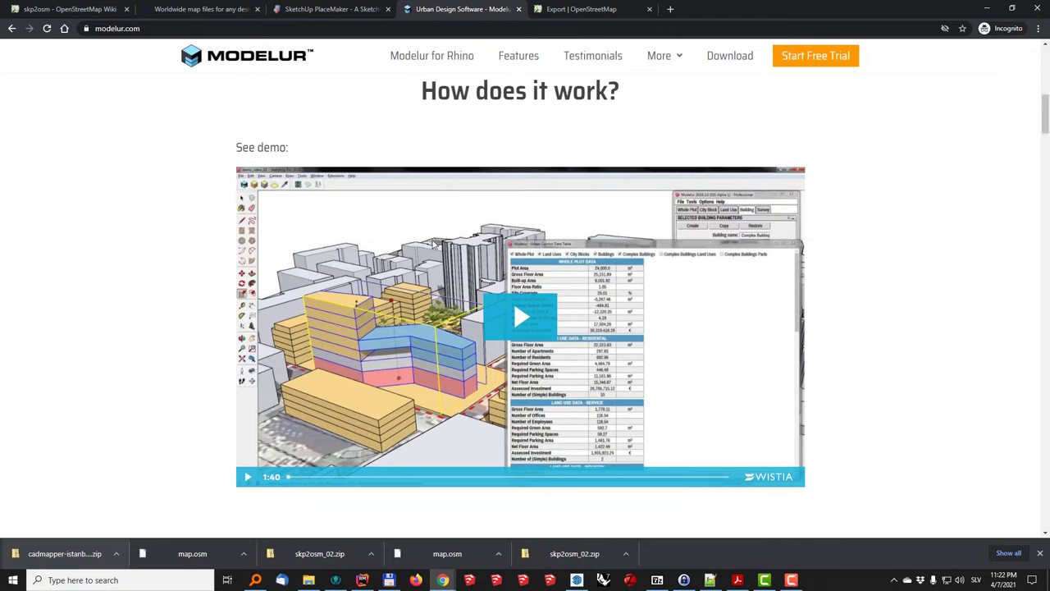
pyautogui.scroll(1, 435, 244)
pyautogui.scroll(-2, 435, 244)
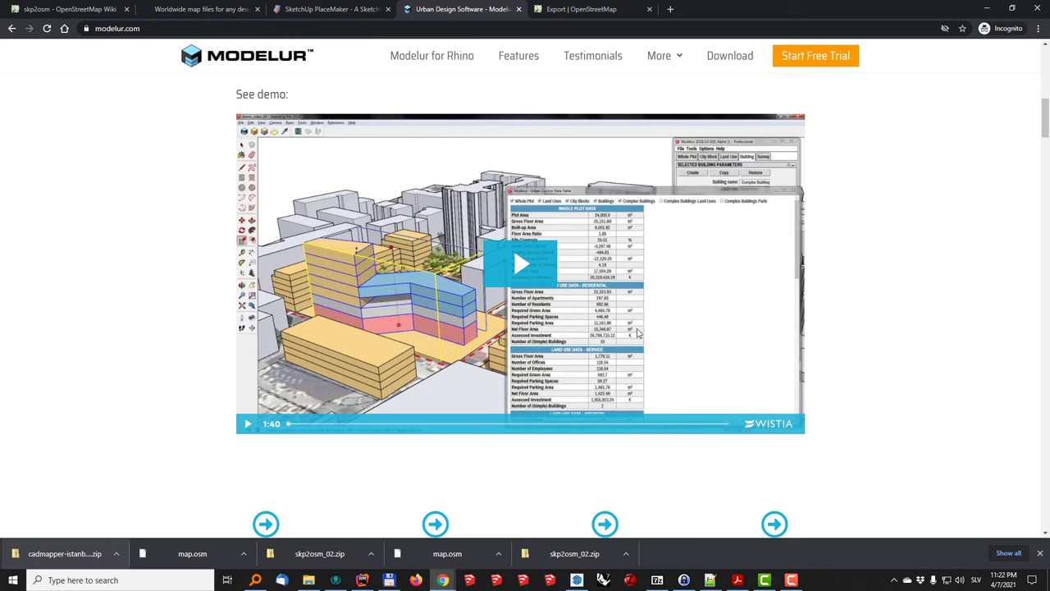
pyautogui.scroll(-12, 637, 328)
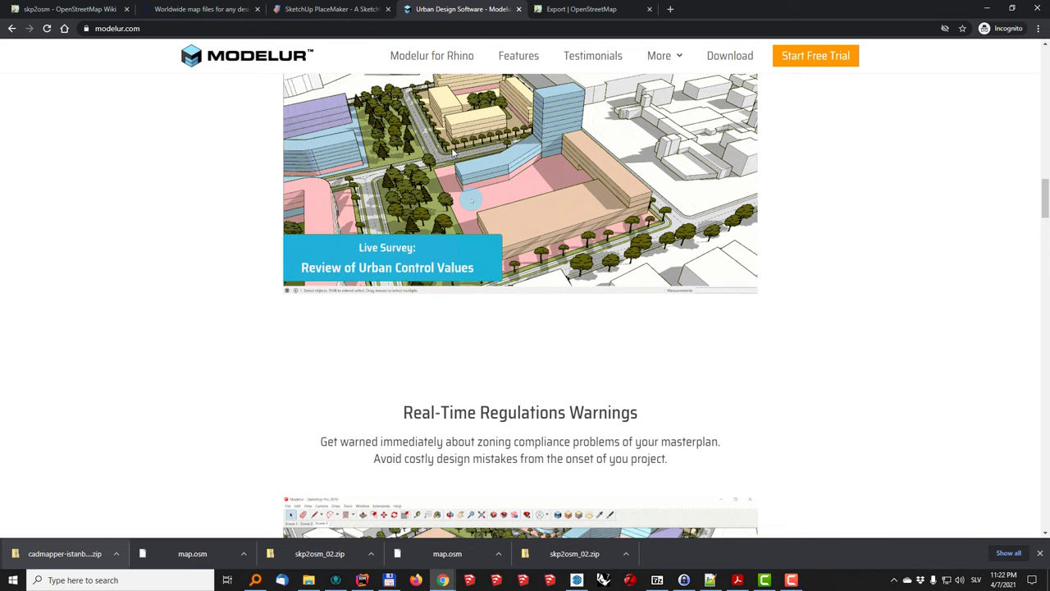
# From the skp2osm wiki page, save the plugin as skp2osm_02.zip into Downloads\OSM_import.
pyautogui.click(60, 10)
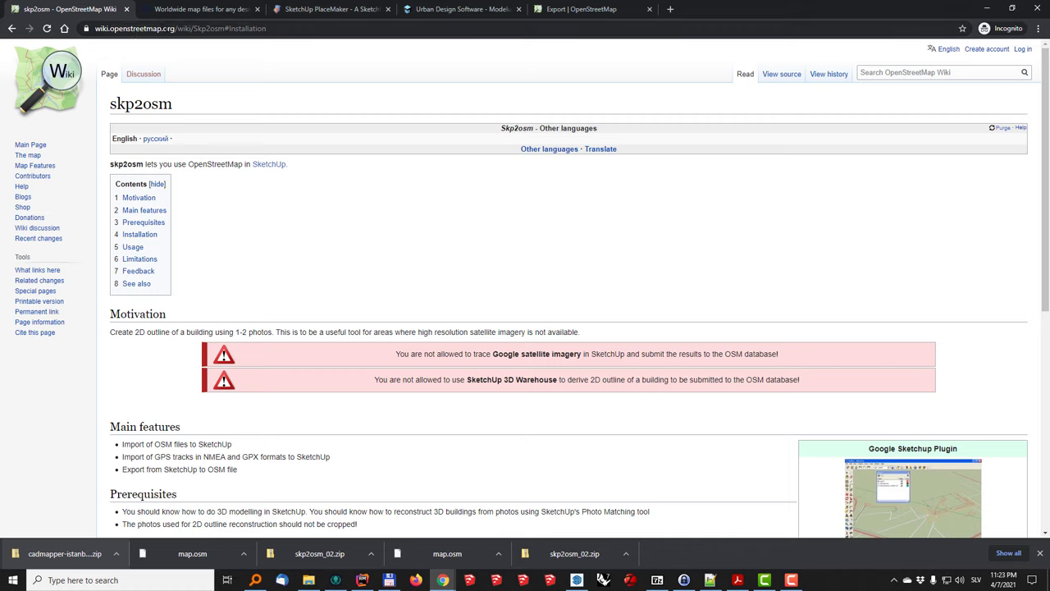
pyautogui.click(123, 28)
pyautogui.moveTo(120, 28); pyautogui.dragTo(200, 28)
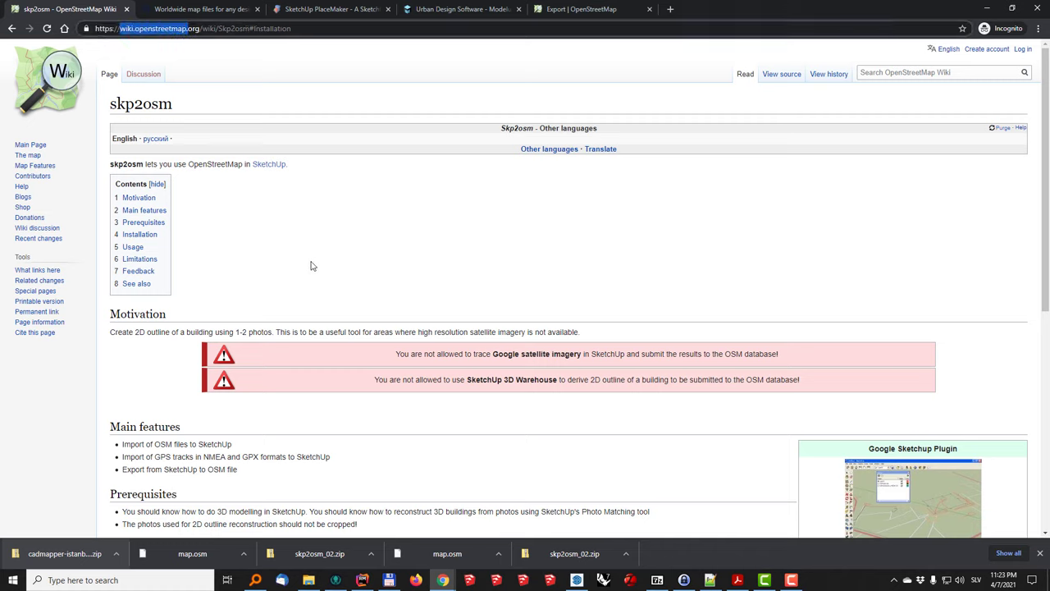
pyautogui.click(368, 241)
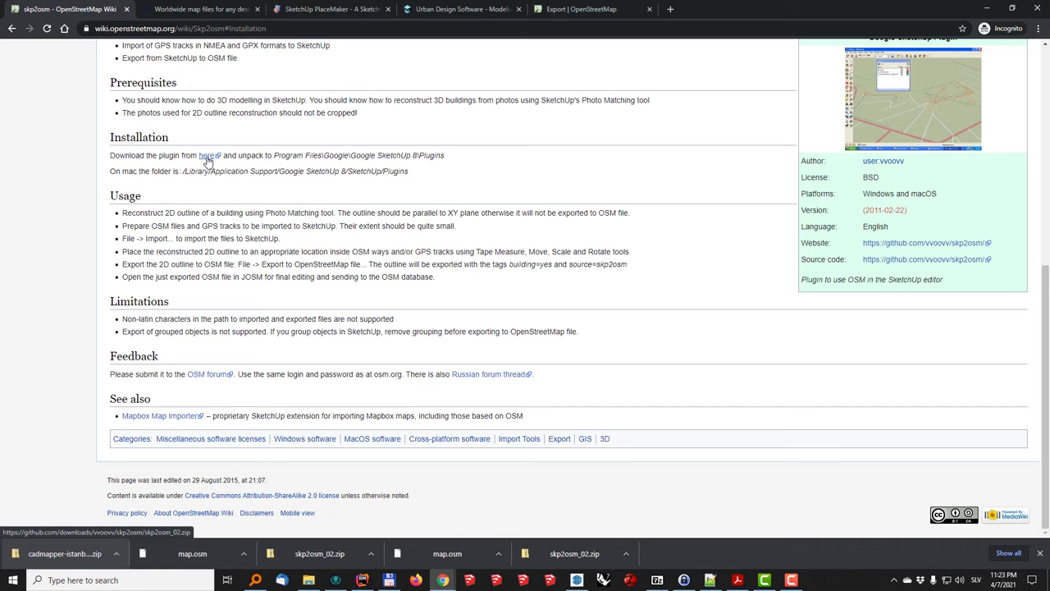
pyautogui.click(206, 157)
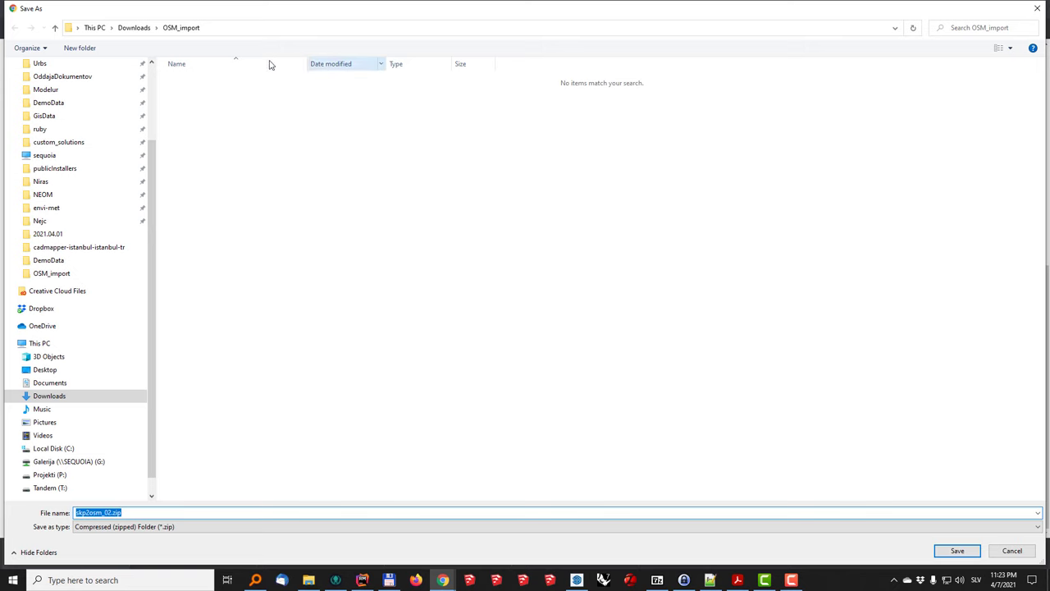
pyautogui.click(956, 555)
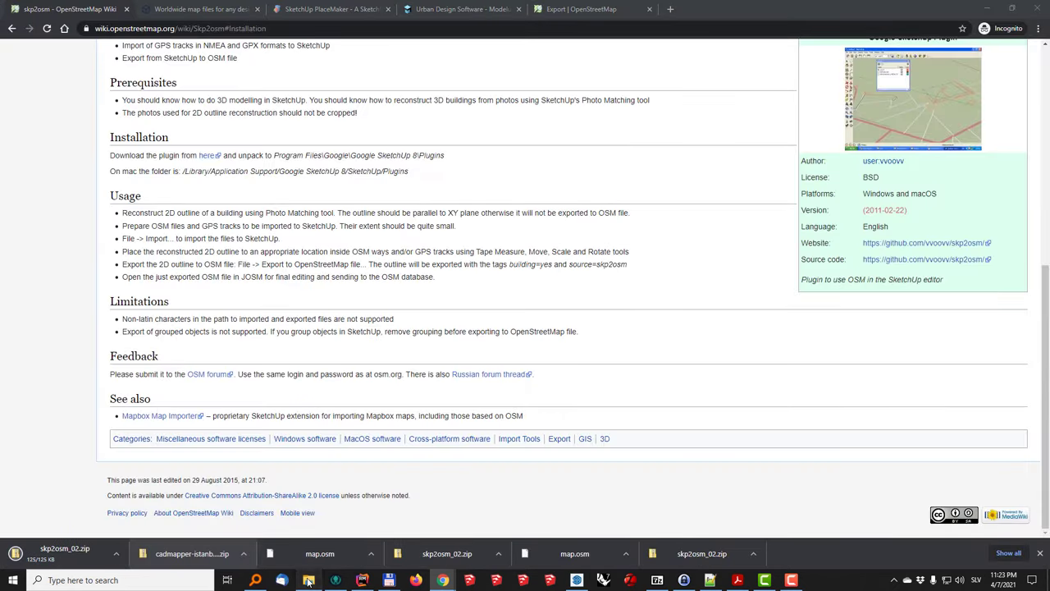
# Rename skp2osm_02.zip to skp2osm_02.rbz in the OSM_import folder, accepting the extension change.
pyautogui.click(309, 580)
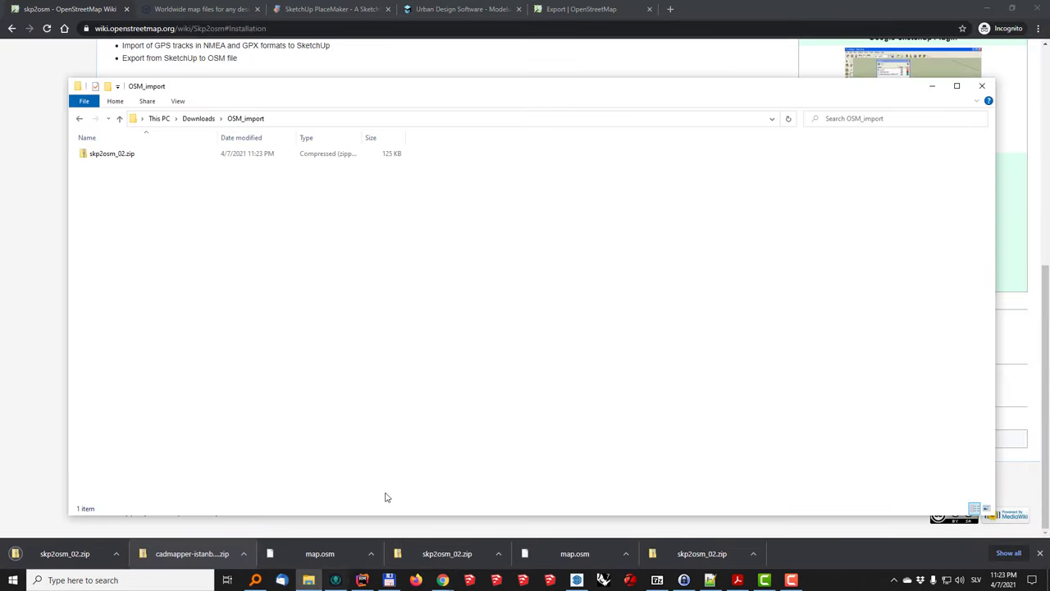
pyautogui.click(139, 158)
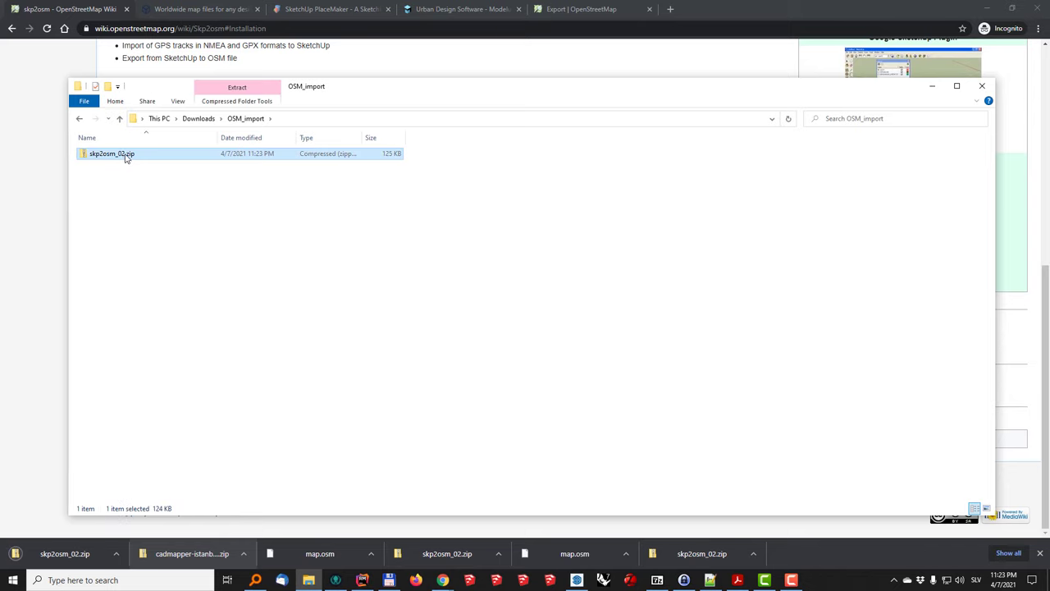
pyautogui.click(140, 156)
pyautogui.click(137, 155)
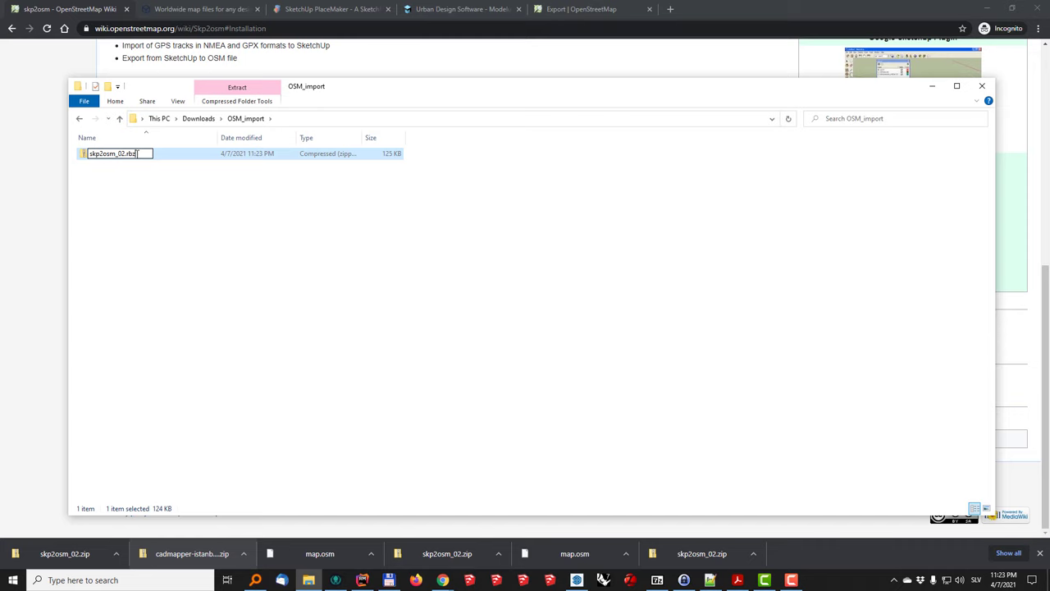
pyautogui.press('Return')
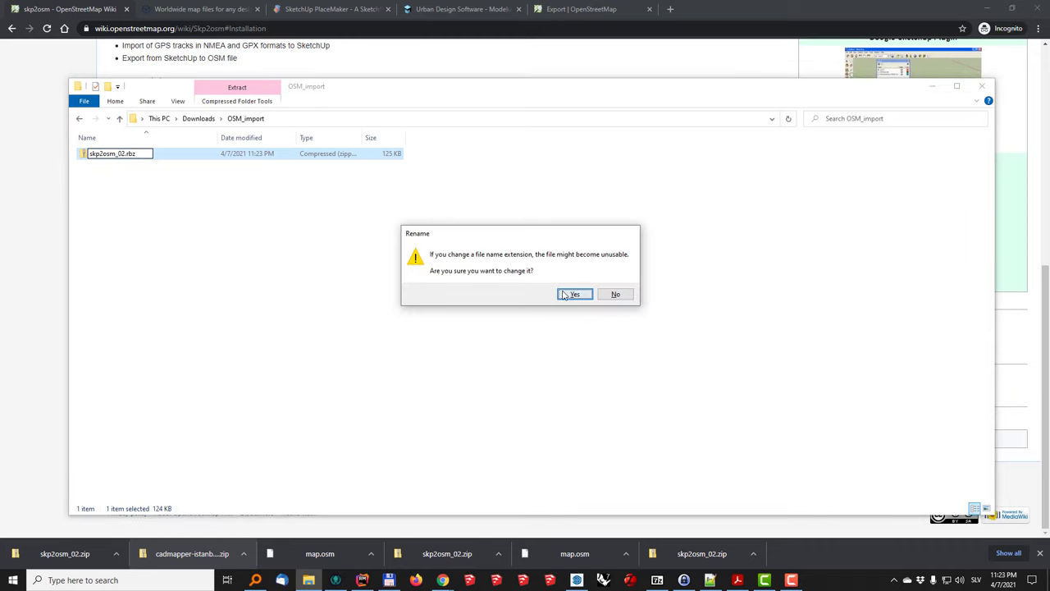
pyautogui.click(573, 294)
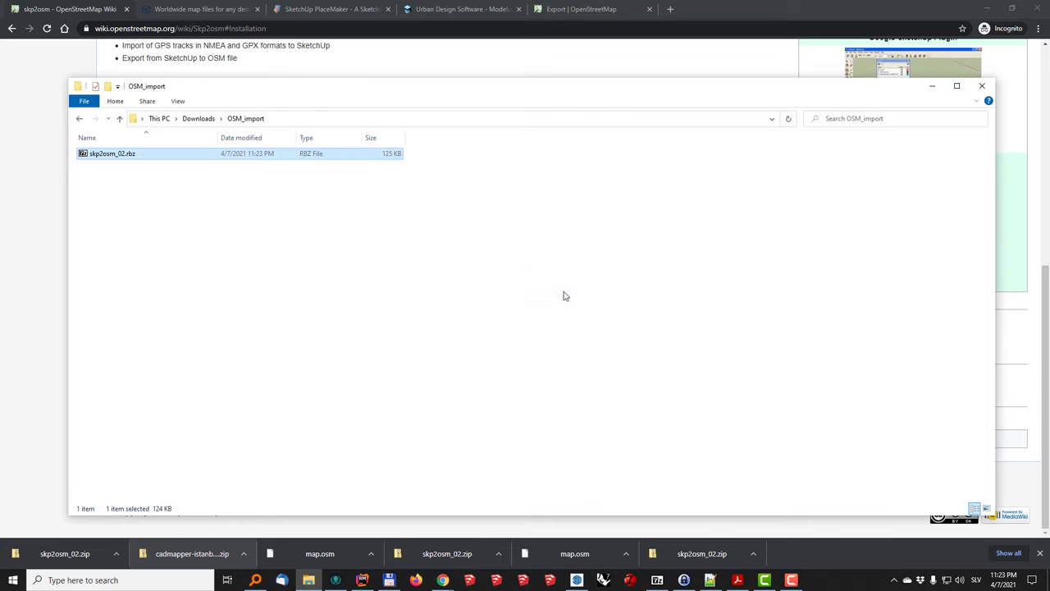
# Install skp2osm_02.rbz from Downloads\OSM_import through SketchUp's Extension Manager.
pyautogui.click(577, 580)
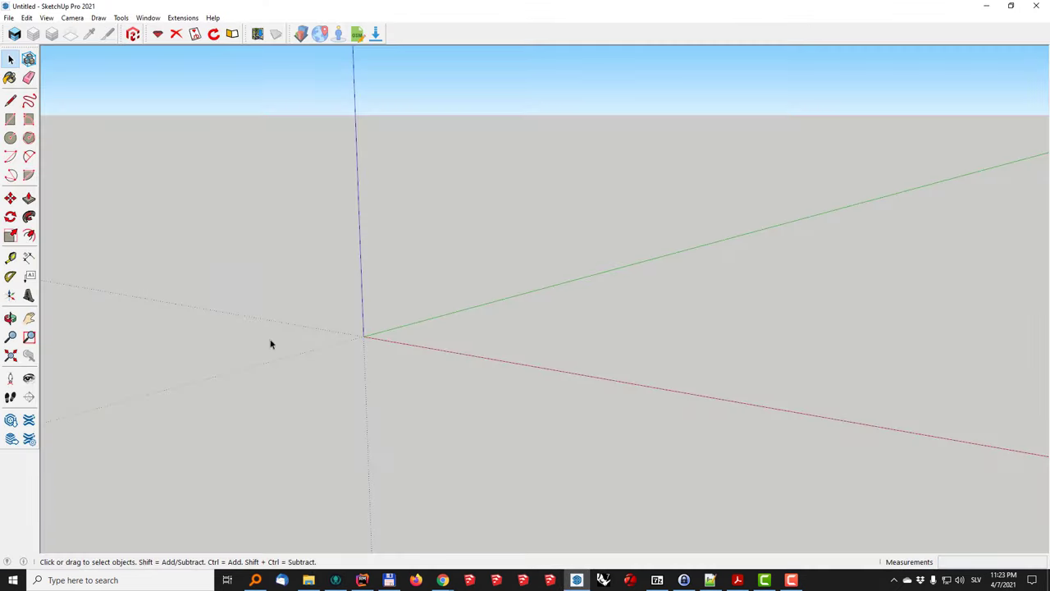
pyautogui.click(148, 18)
pyautogui.click(177, 131)
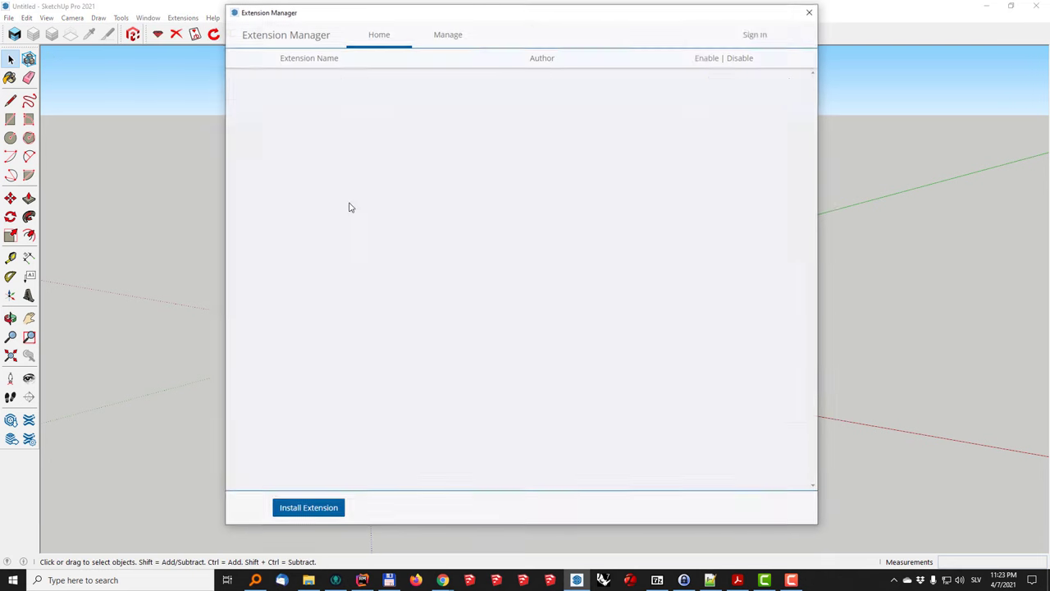
pyautogui.click(300, 506)
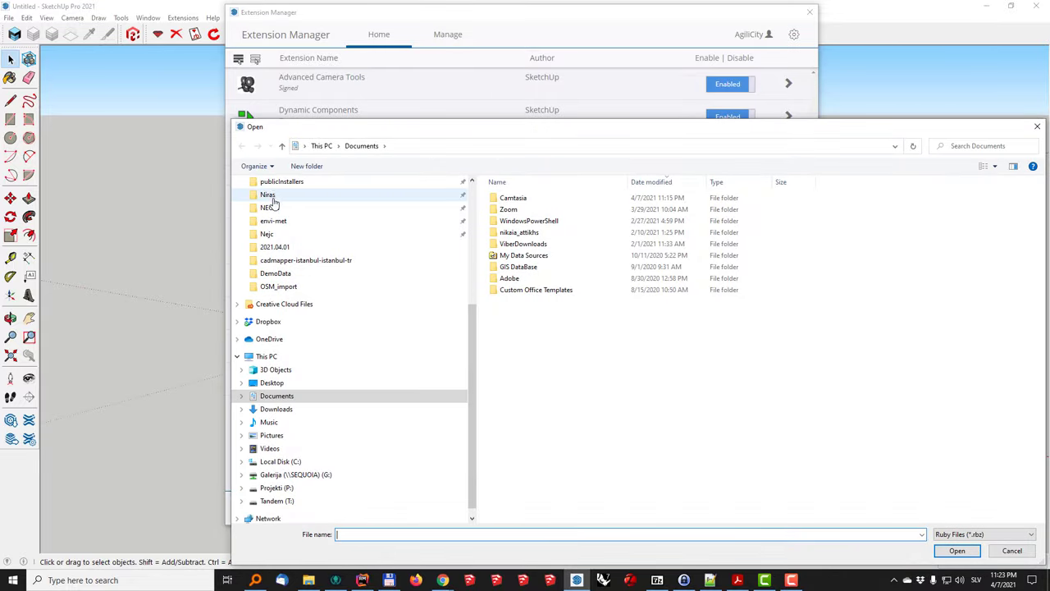
pyautogui.scroll(5, 283, 205)
pyautogui.click(283, 217)
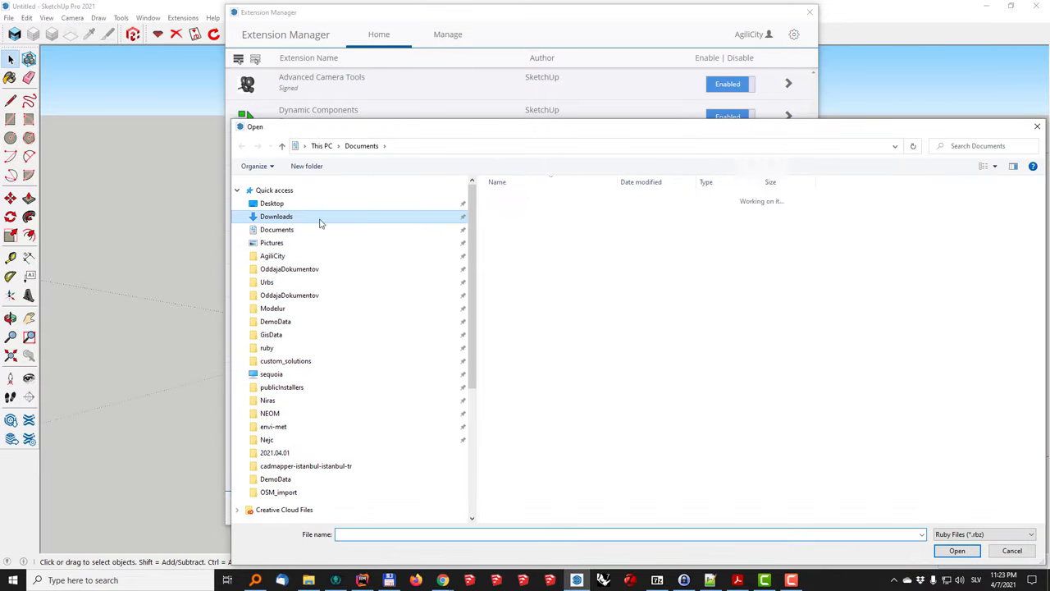
pyautogui.click(522, 215)
pyautogui.doubleClick(522, 215)
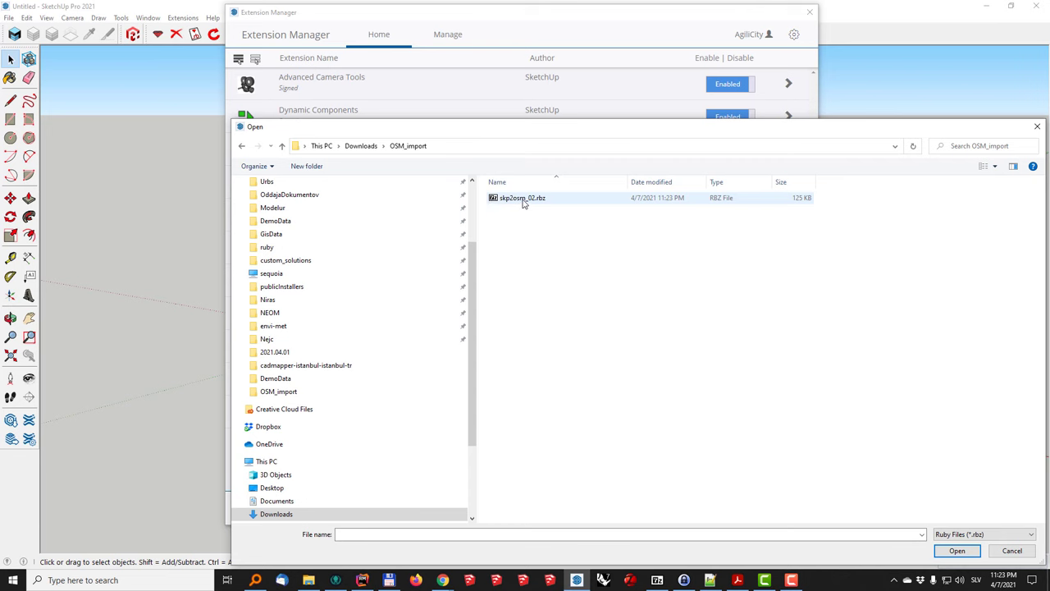
pyautogui.doubleClick(524, 199)
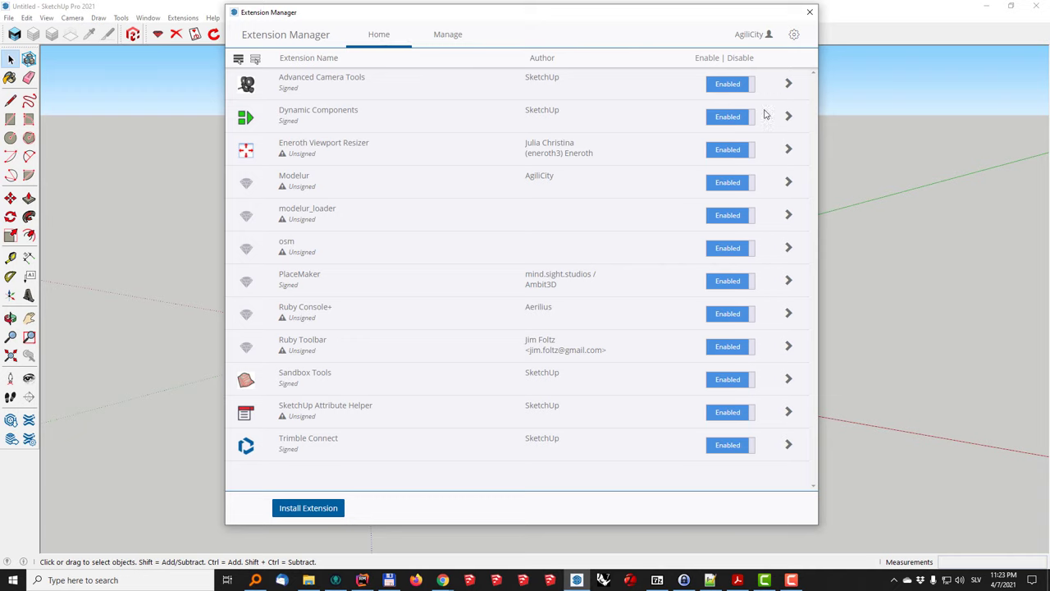
# Close the Extension Manager and start a File Import using OpenStreetMap Importer (*.osm).
pyautogui.click(809, 18)
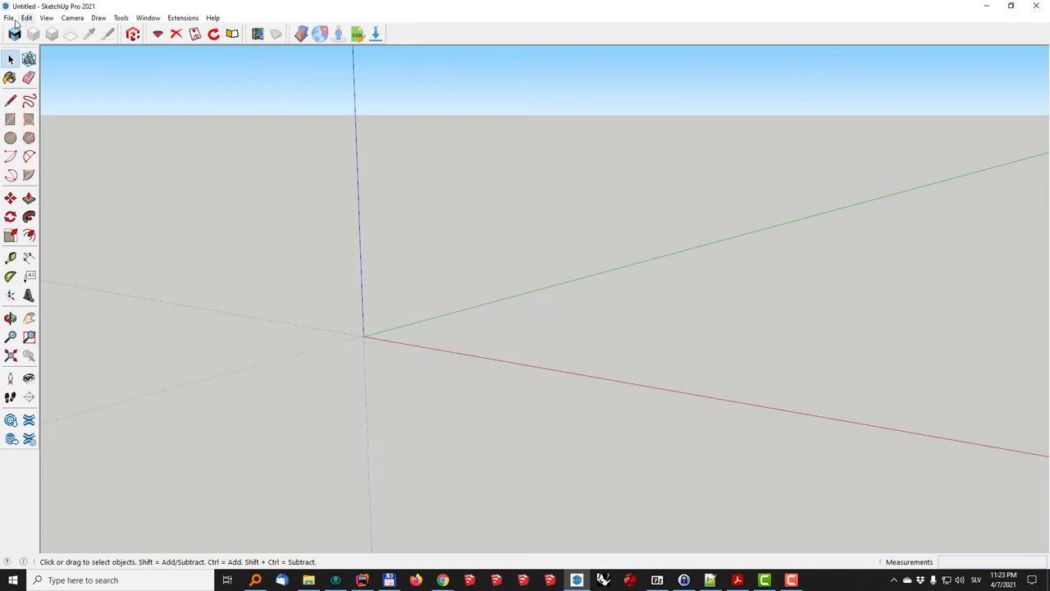
pyautogui.click(8, 18)
pyautogui.click(37, 202)
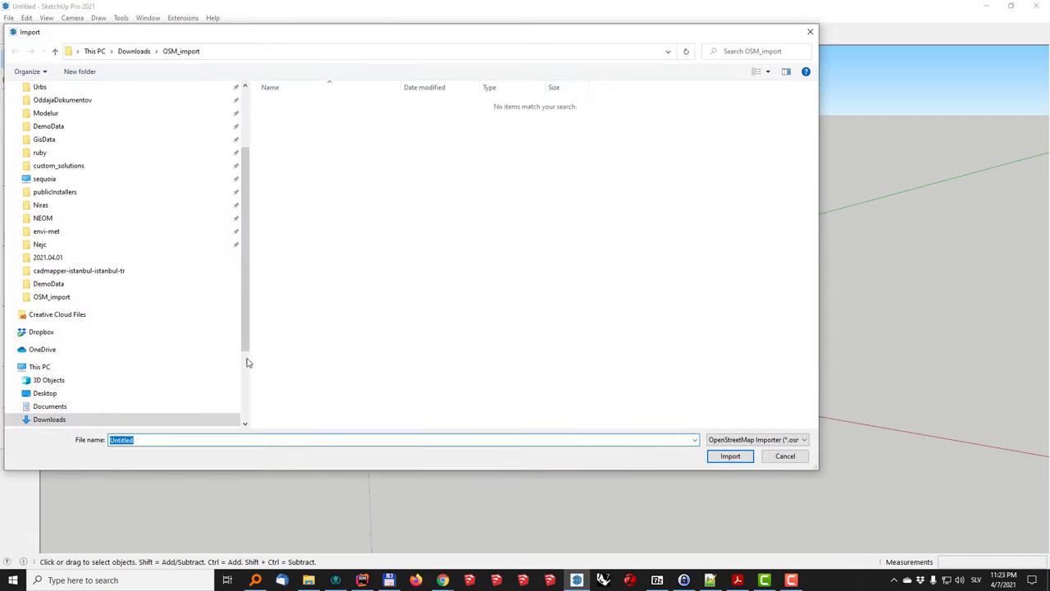
pyautogui.click(722, 441)
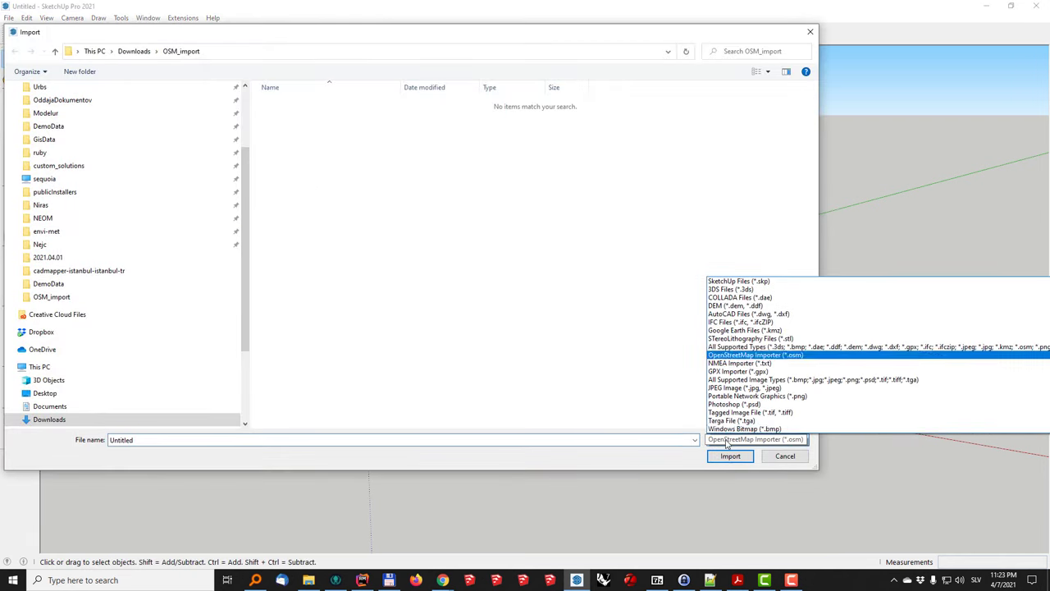
pyautogui.click(803, 359)
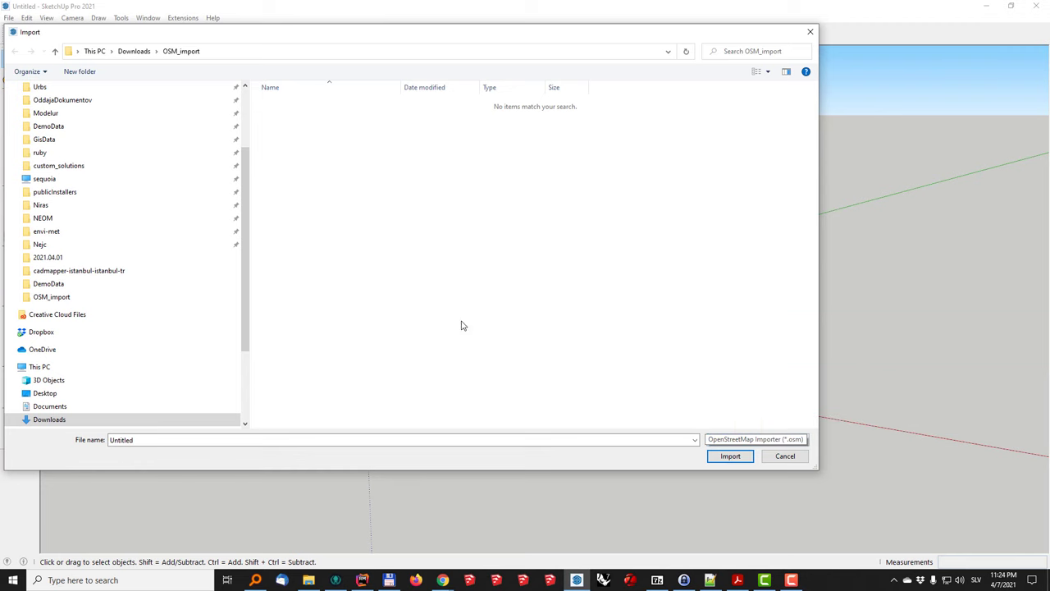
# Frame the Golden Horn bridges area on OpenStreetMap's Export page.
pyautogui.moveTo(443, 580)
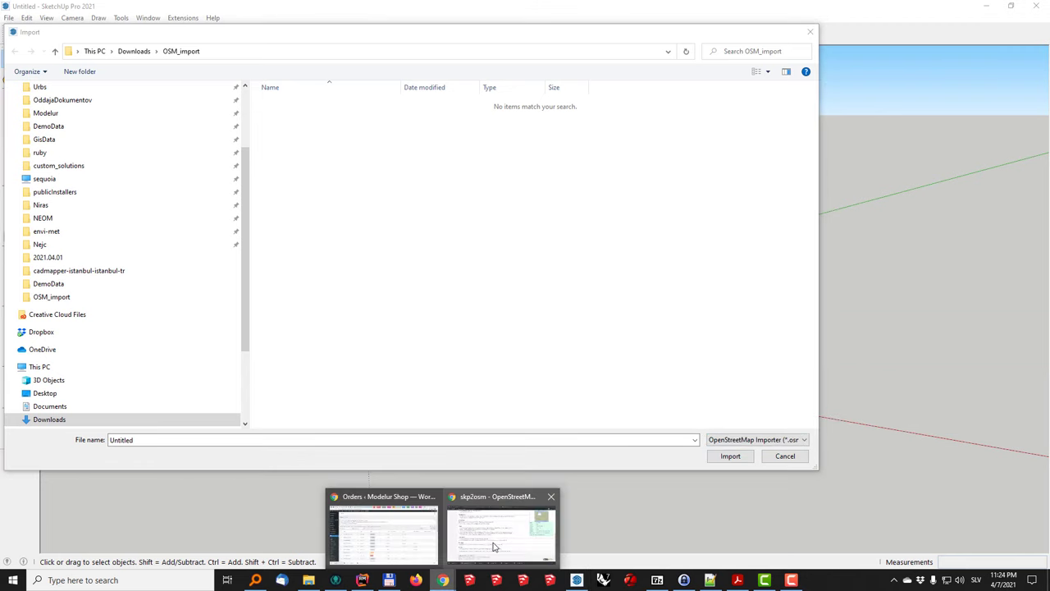
pyautogui.click(493, 538)
pyautogui.click(584, 10)
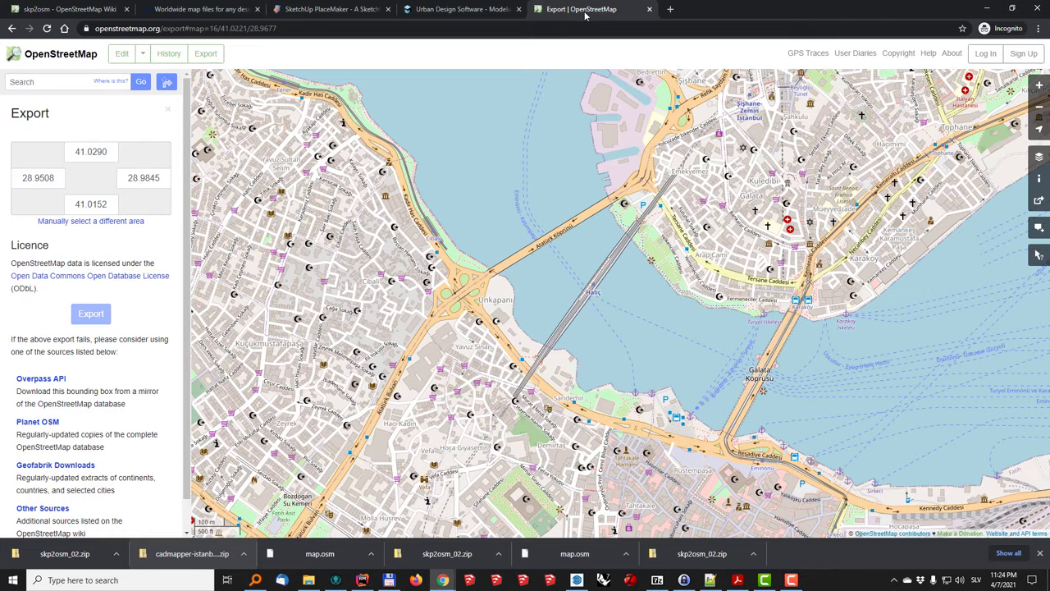
pyautogui.moveTo(681, 166); pyautogui.dragTo(693, 236)
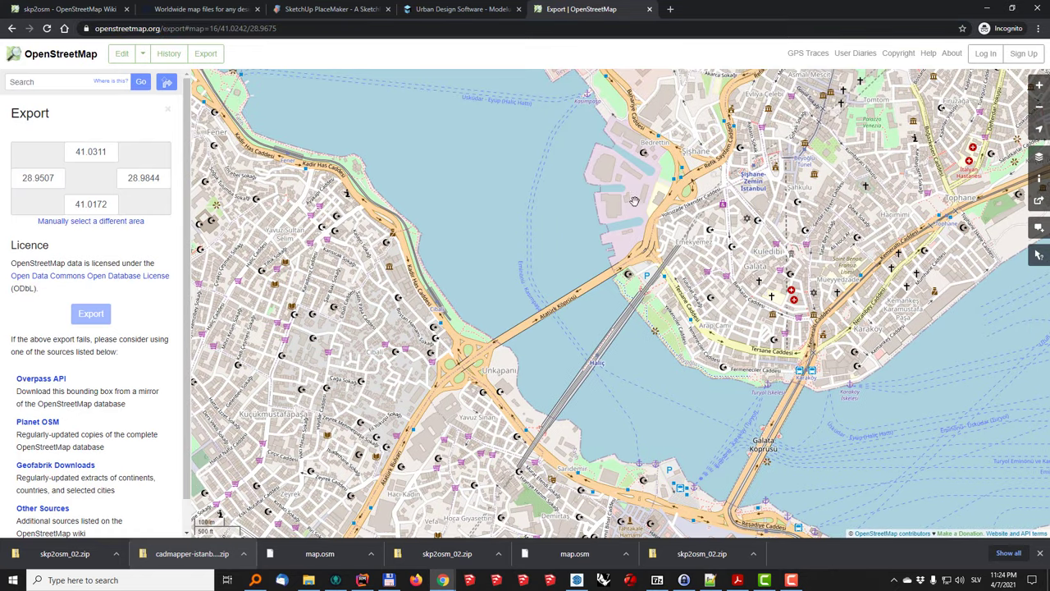
pyautogui.moveTo(635, 201); pyautogui.dragTo(579, 150)
pyautogui.press('Left')
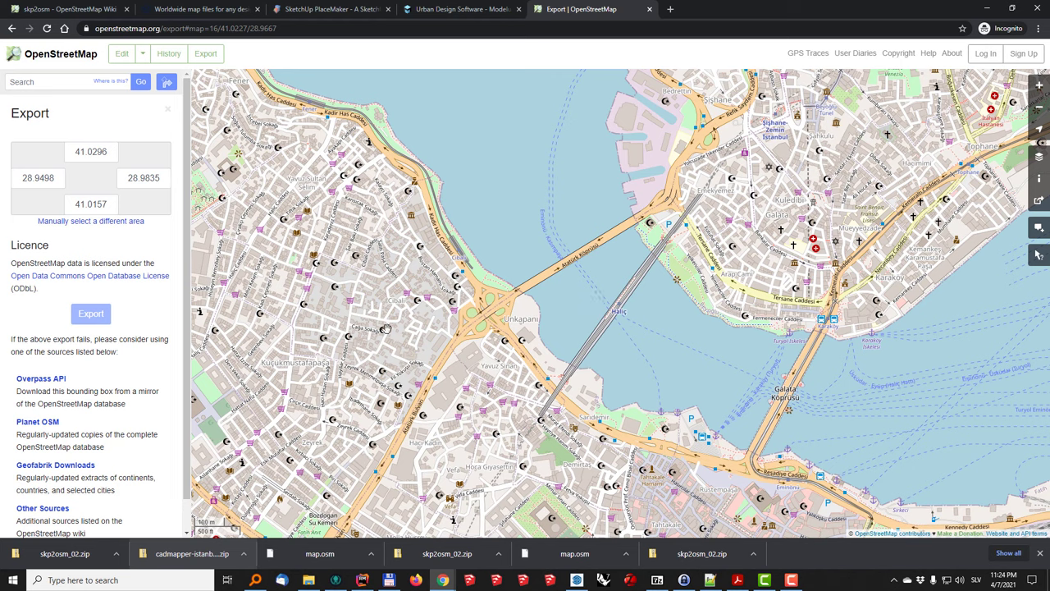
pyautogui.moveTo(513, 237); pyautogui.dragTo(534, 247)
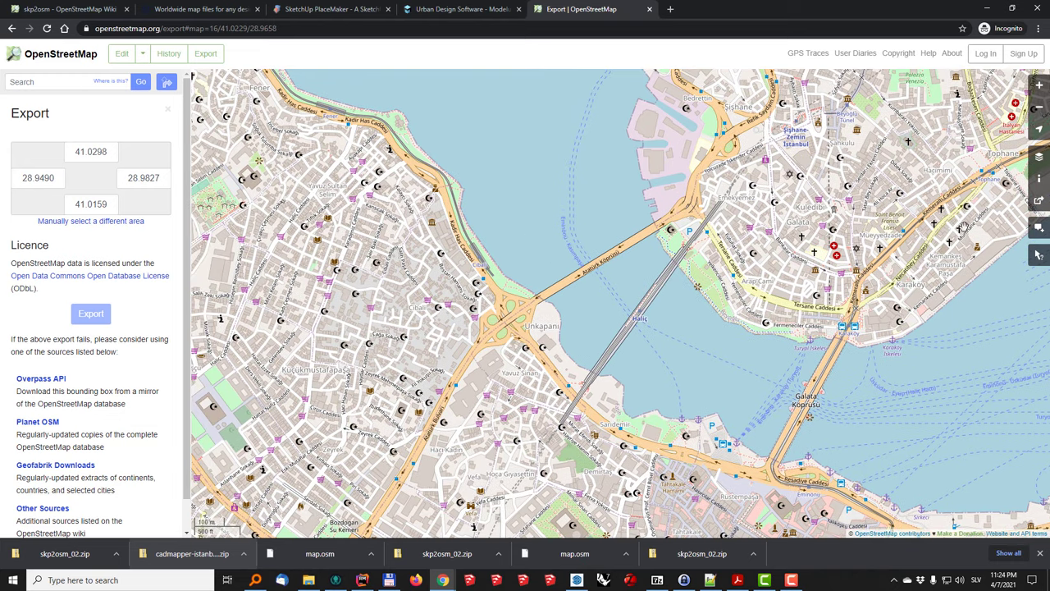
# Export the visible area and save map.osm into Downloads\OSM_import.
pyautogui.click(205, 53)
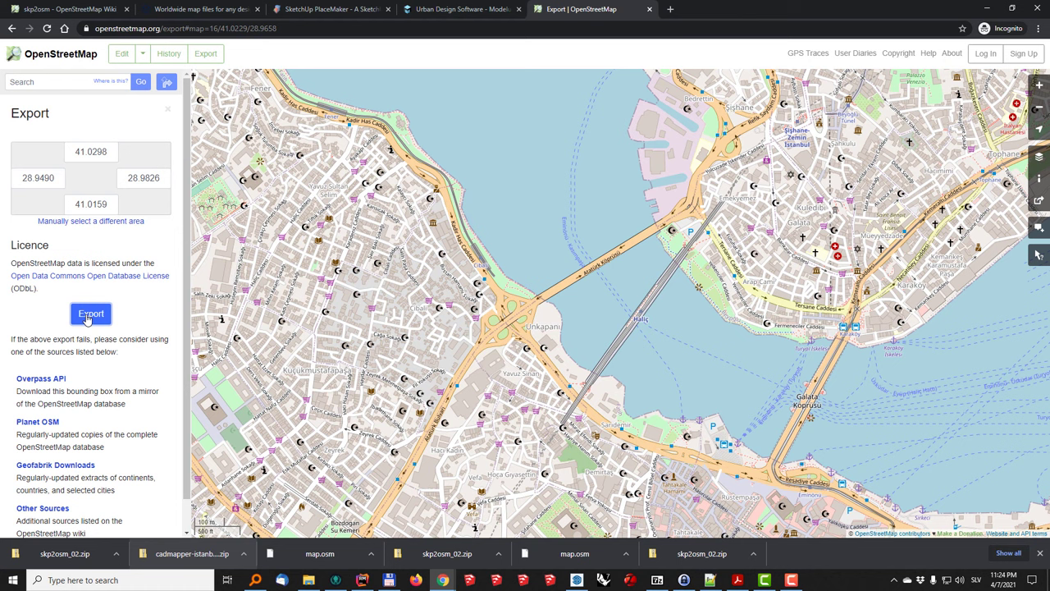
pyautogui.click(89, 315)
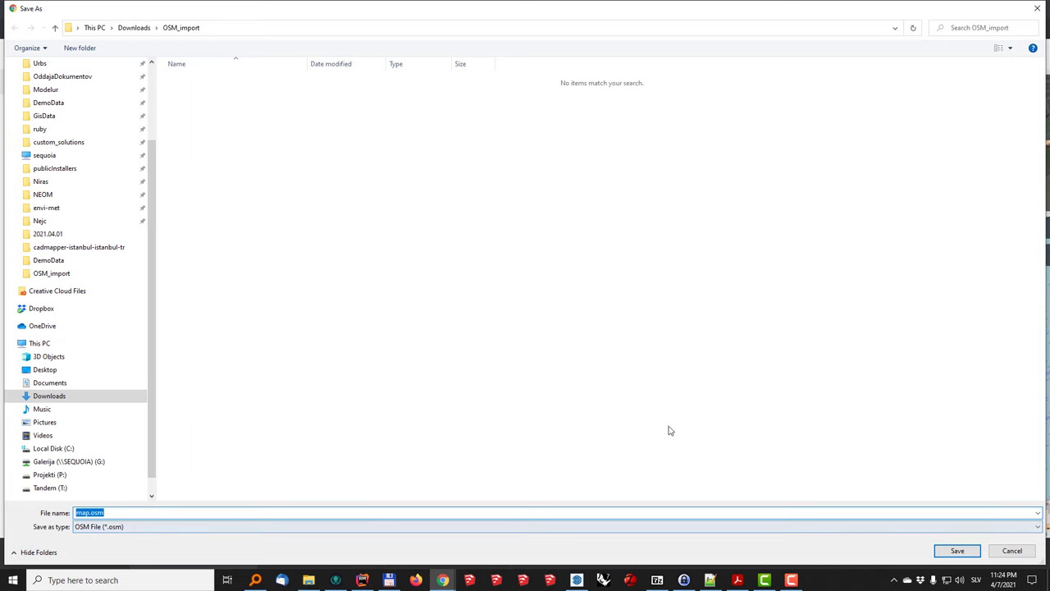
pyautogui.click(974, 555)
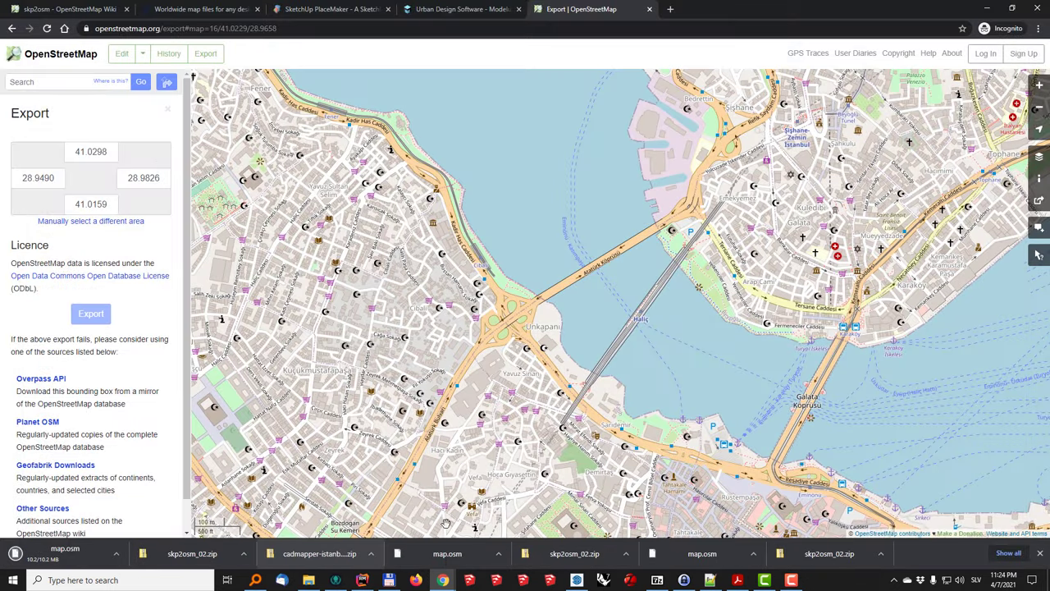
# Back in SketchUp, select map.osm for import but cancel, leaving the model empty.
pyautogui.click(577, 581)
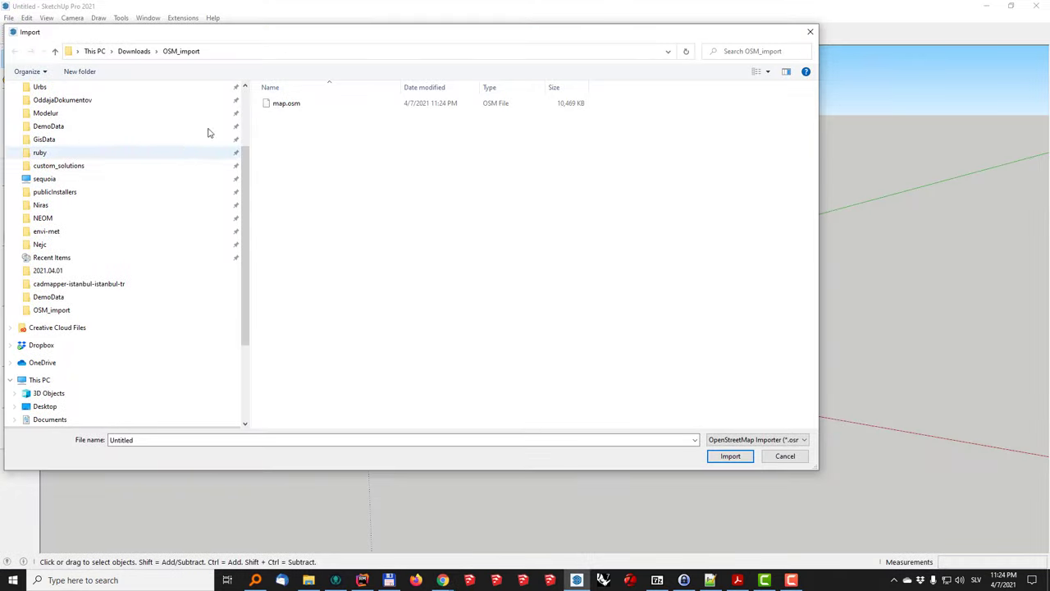
pyautogui.click(279, 105)
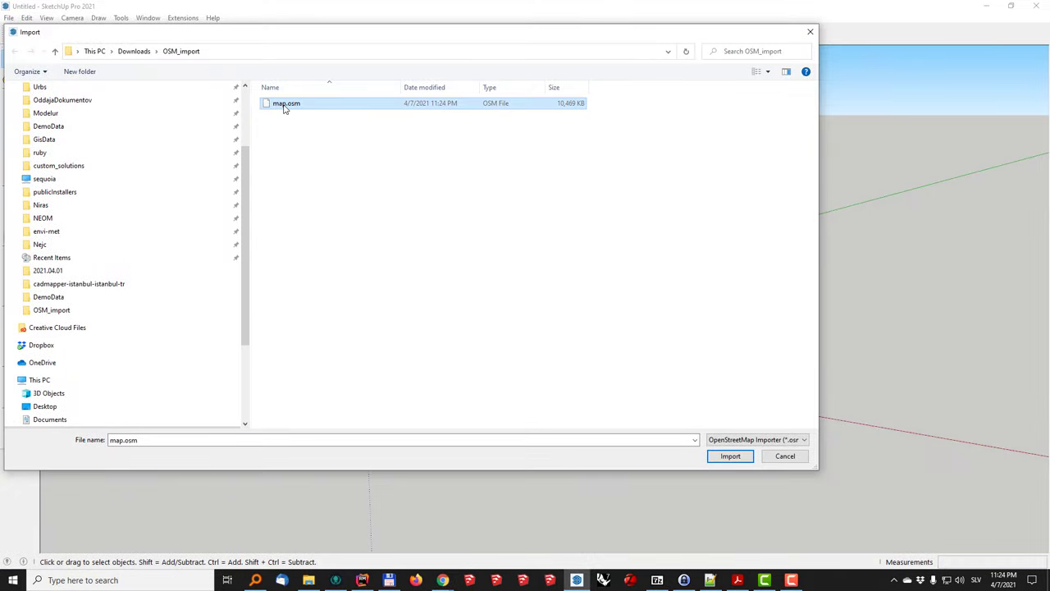
pyautogui.click(729, 458)
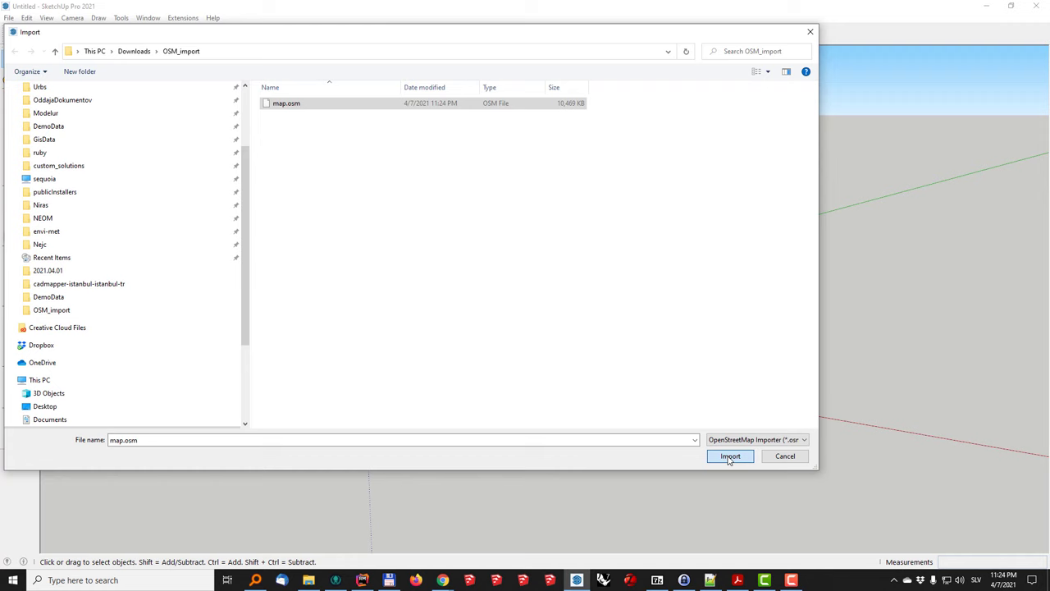
pyautogui.click(785, 457)
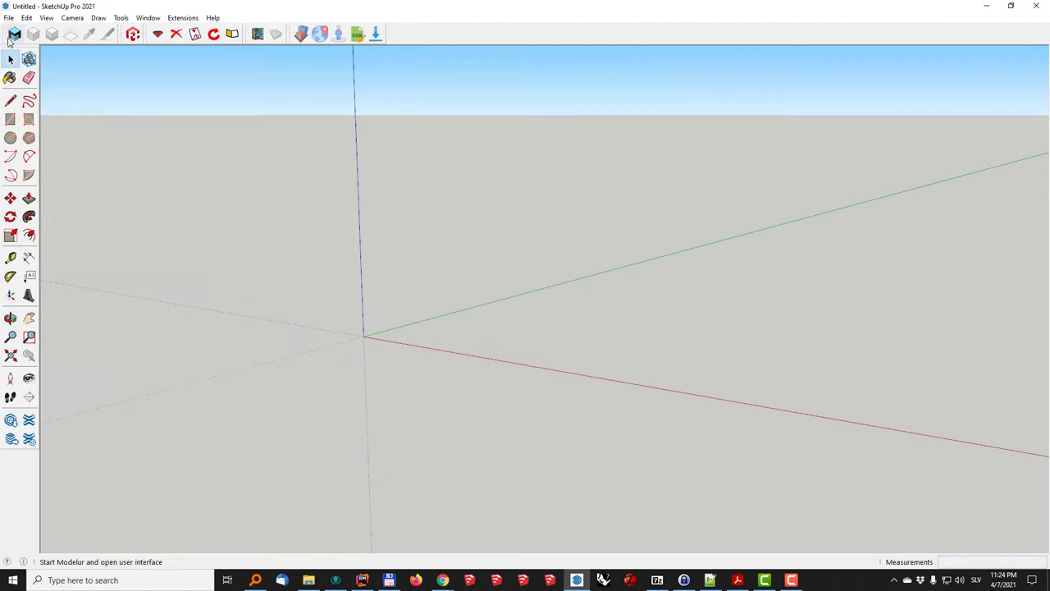
pyautogui.click(8, 17)
# Add Location: capture the Golden Horn region with Digital Globe imagery into the model.
pyautogui.moveTo(66, 166)
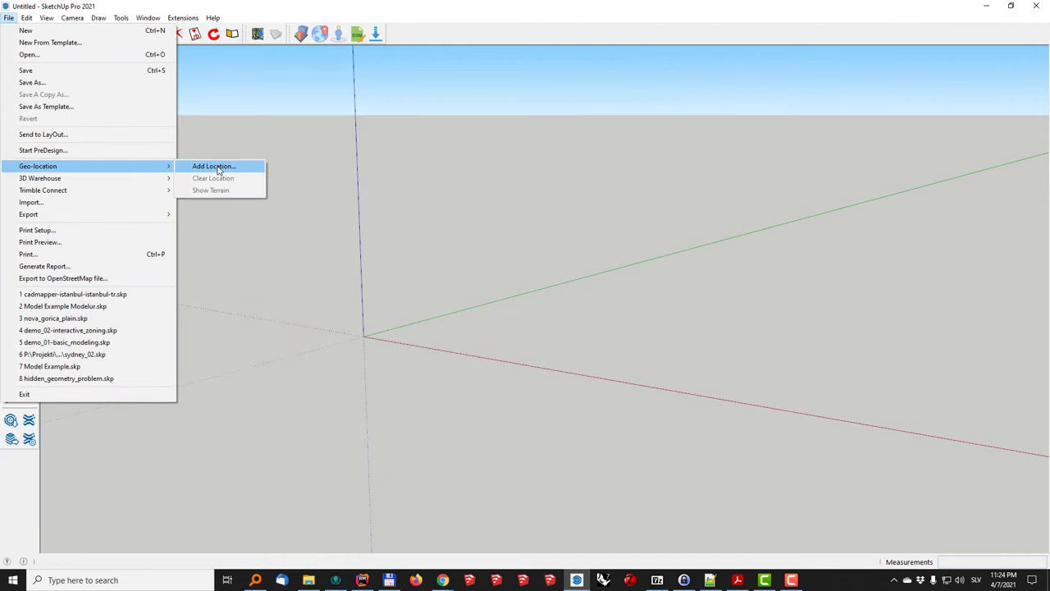
pyautogui.click(217, 167)
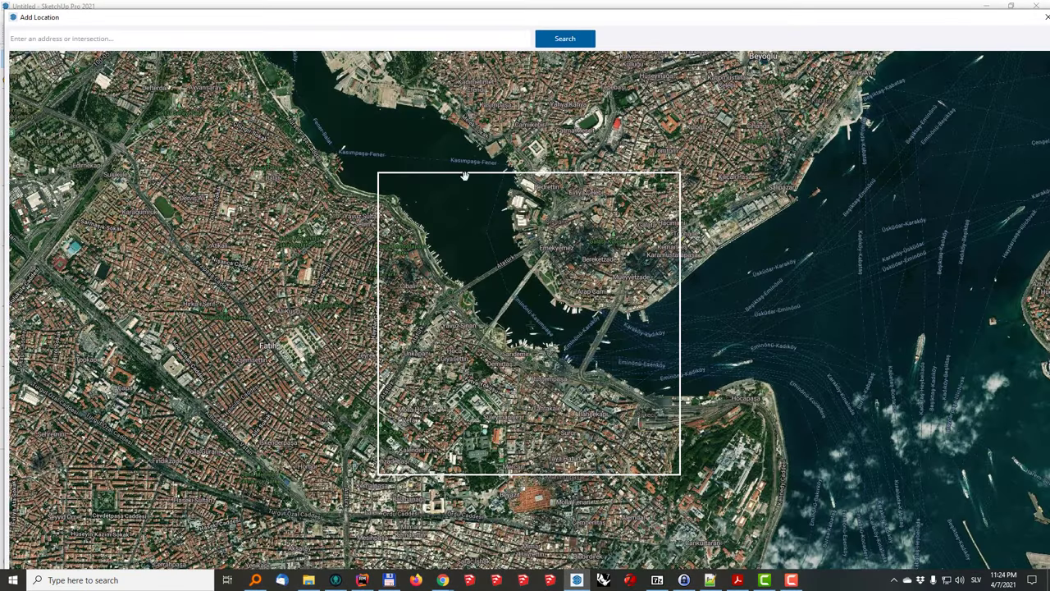
pyautogui.moveTo(525, 260); pyautogui.dragTo(518, 277)
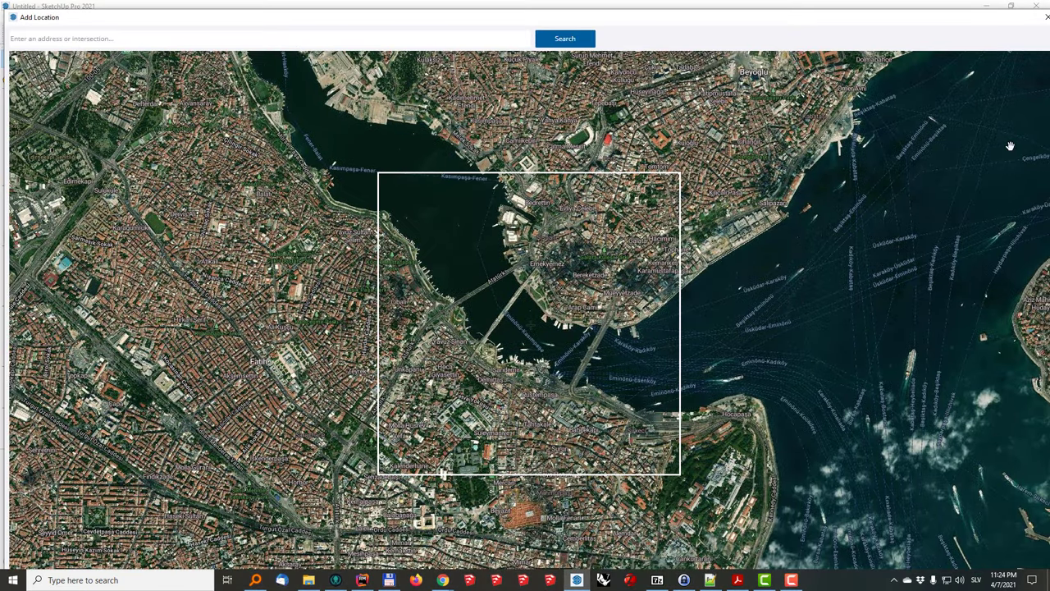
pyautogui.moveTo(1010, 146)
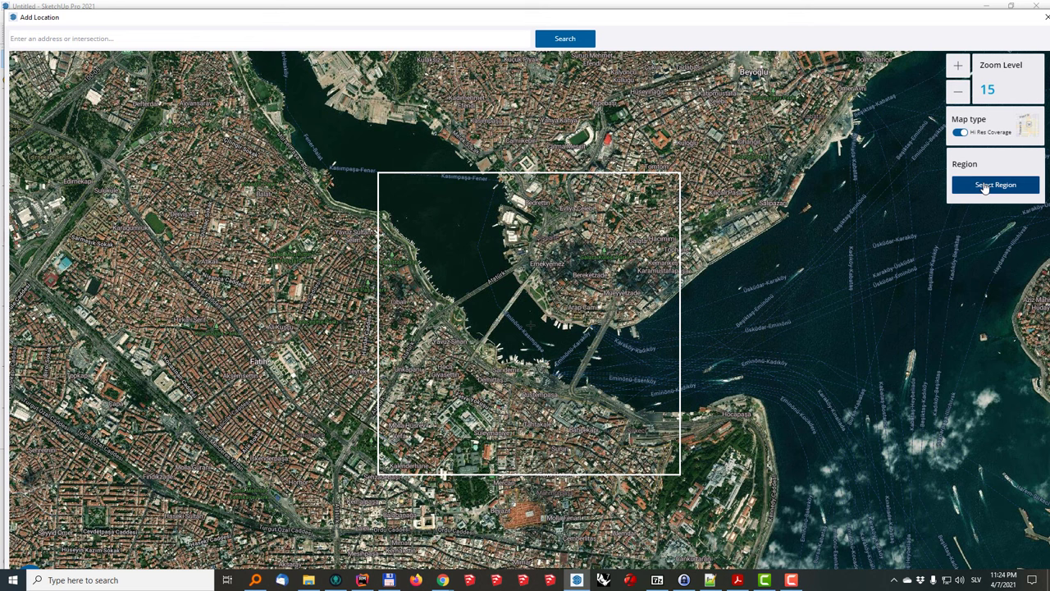
pyautogui.click(984, 186)
pyautogui.click(989, 197)
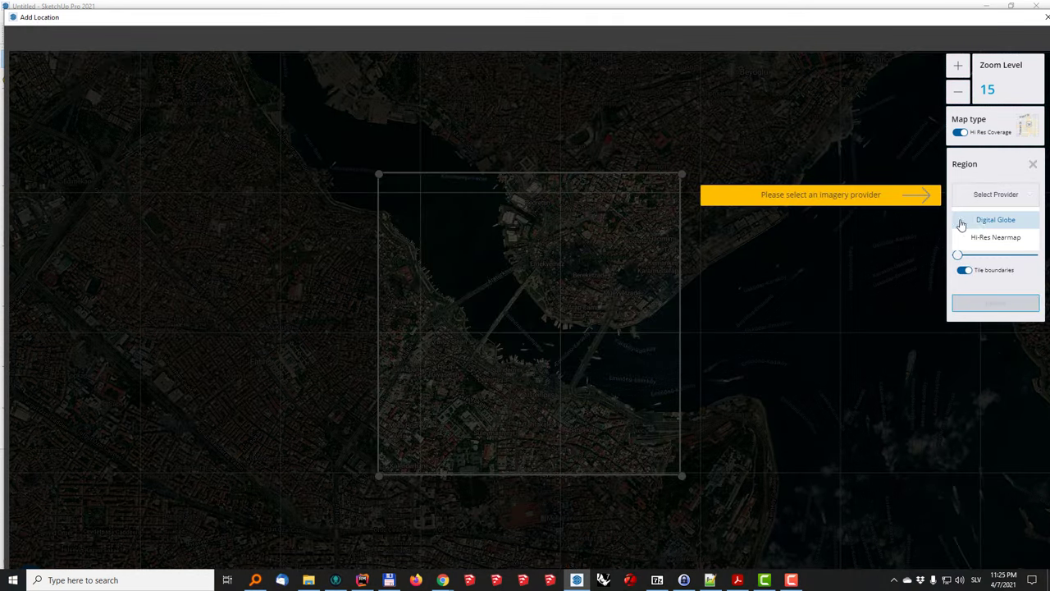
pyautogui.click(992, 220)
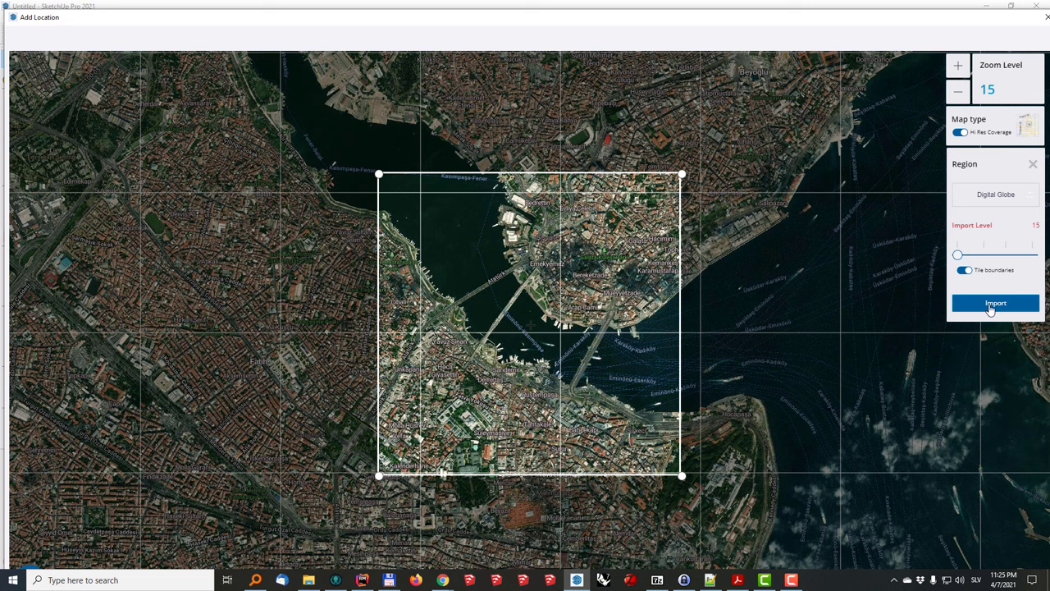
pyautogui.click(990, 306)
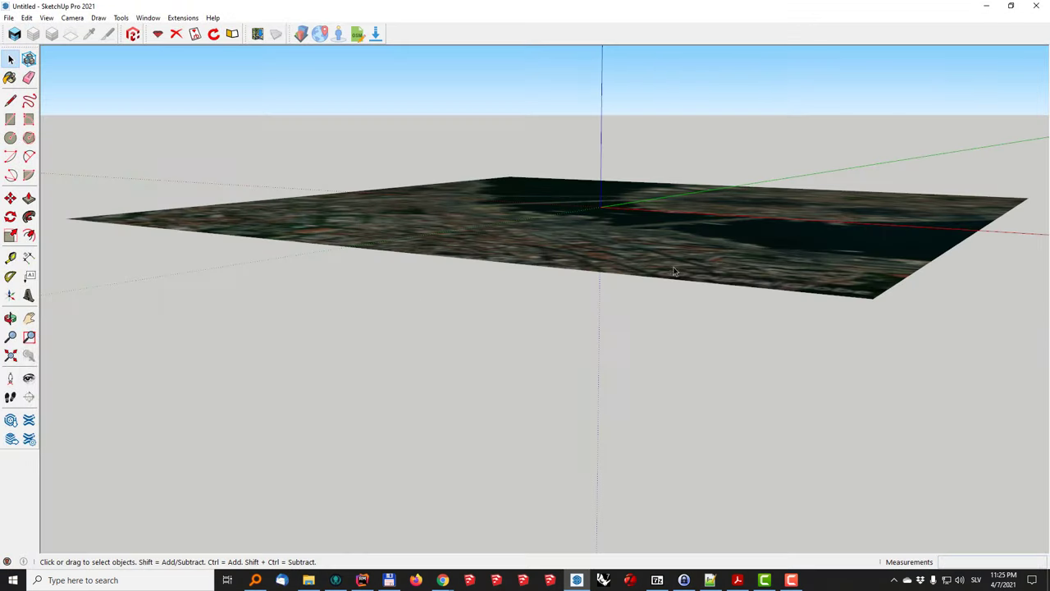
# Orbit and zoom to view the imported satellite terrain from above.
pyautogui.moveTo(462, 264); pyautogui.dragTo(422, 328, button='middle')
pyautogui.scroll(-3, 459, 279)
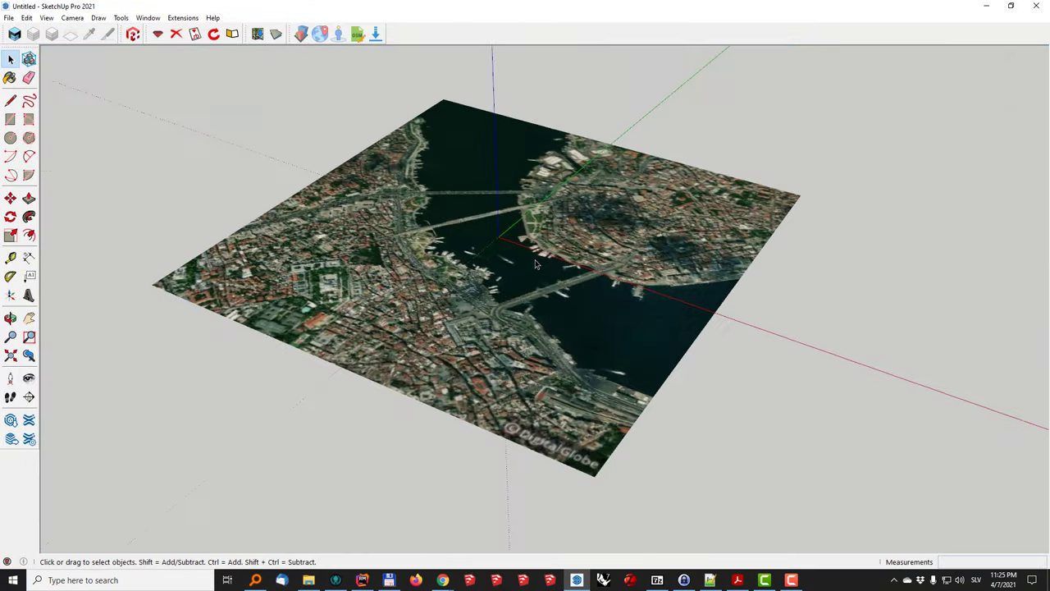
pyautogui.moveTo(480, 251); pyautogui.dragTo(558, 332, button='middle')
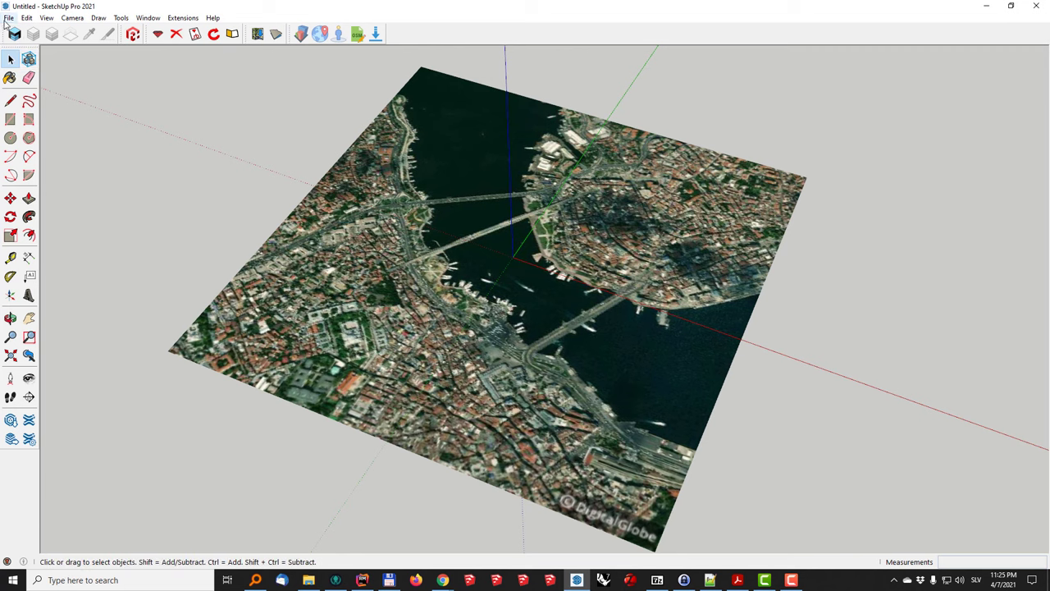
# Import map.osm from the OSM_import folder and orbit the terrain to check the result.
pyautogui.click(8, 17)
pyautogui.moveTo(76, 171)
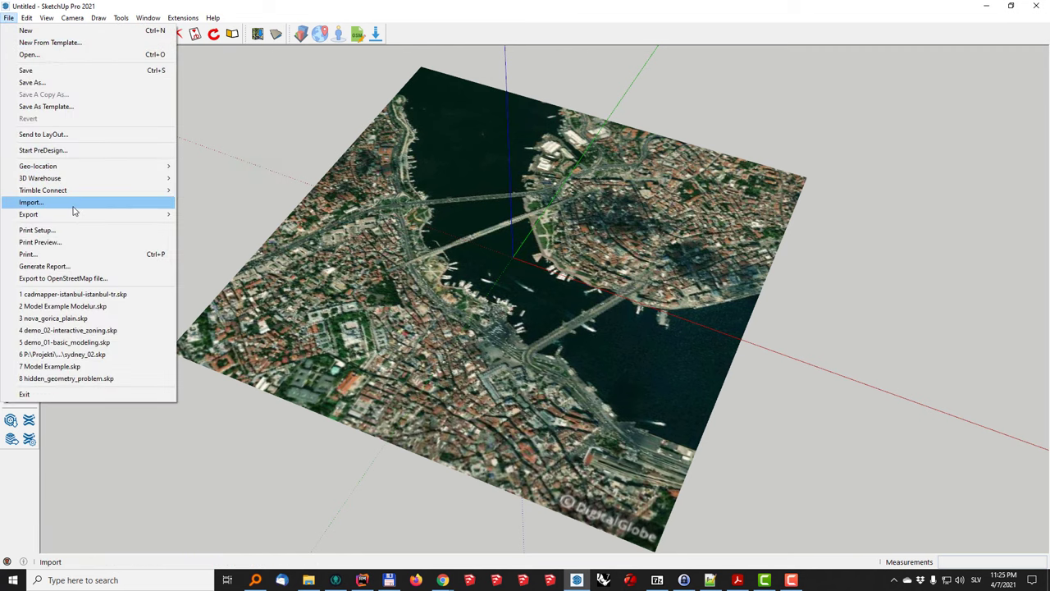
pyautogui.click(73, 202)
pyautogui.click(296, 109)
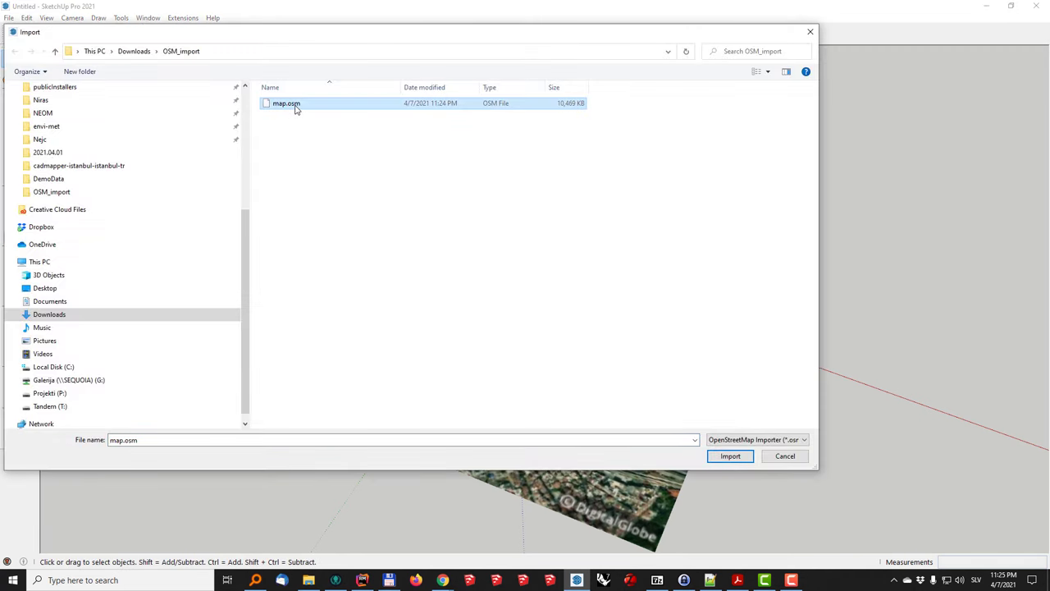
pyautogui.doubleClick(296, 109)
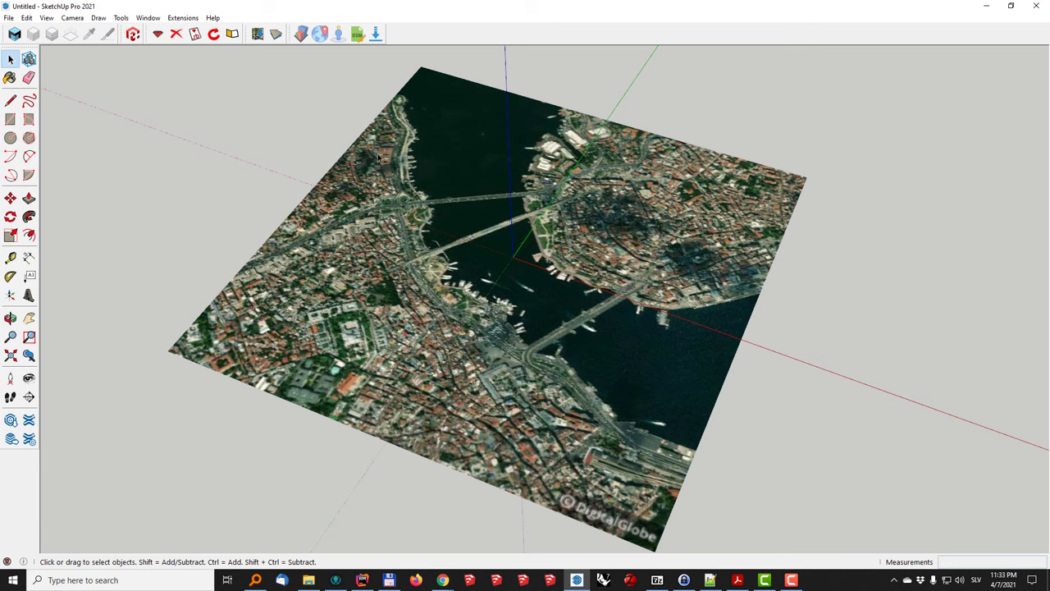
pyautogui.moveTo(415, 219); pyautogui.dragTo(398, 179, button='middle')
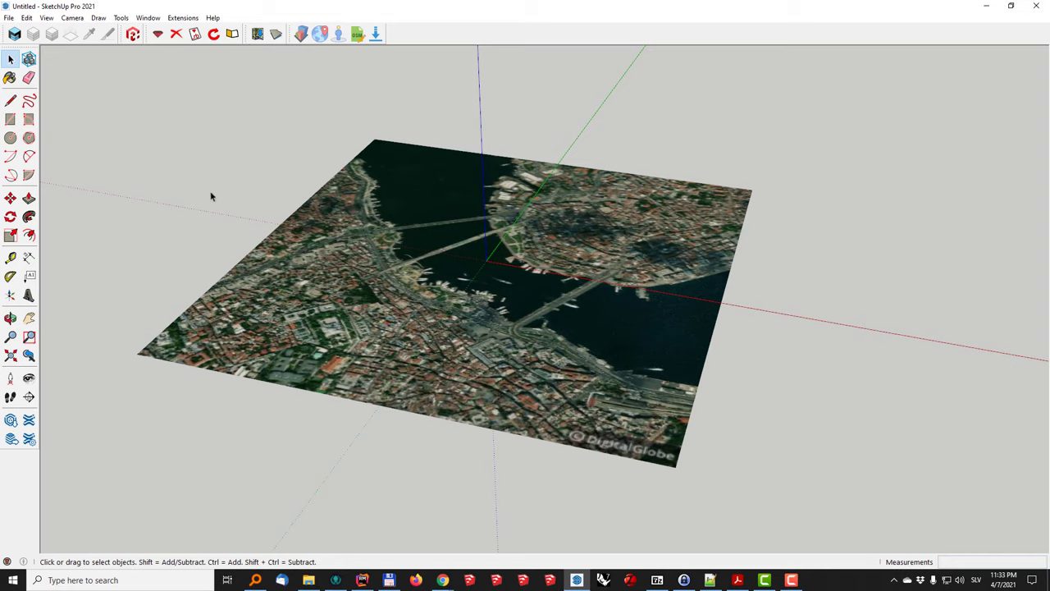
# Reframe, orbit and zoom in to a low angle over the imported OSM streets and flat building footprints.
pyautogui.click(10, 358)
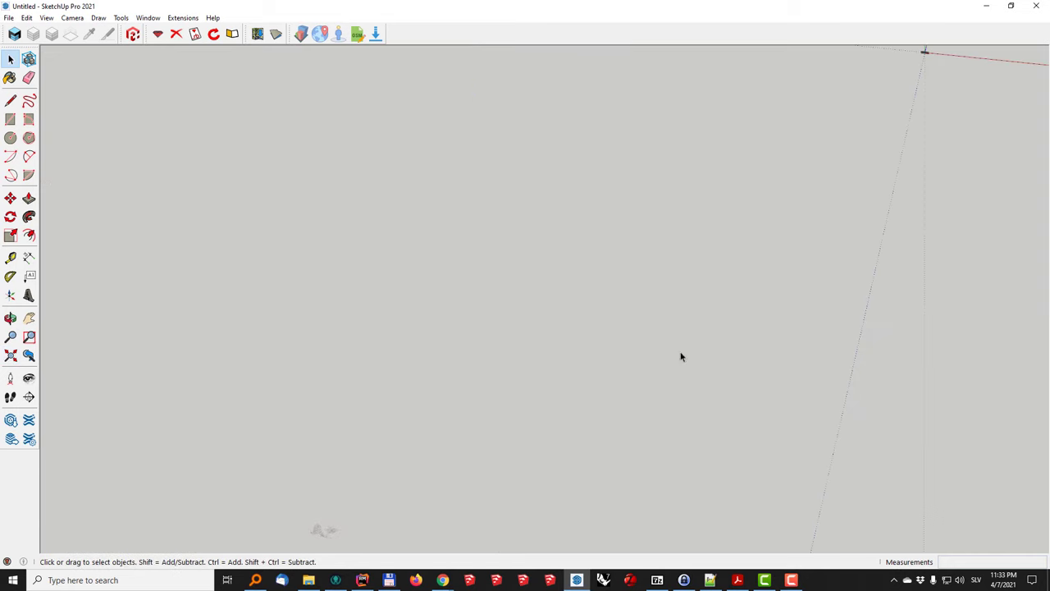
pyautogui.moveTo(300, 527); pyautogui.dragTo(515, 362, button='middle')
pyautogui.scroll(3, 498, 413)
pyautogui.scroll(5, 498, 413)
pyautogui.scroll(8, 515, 362)
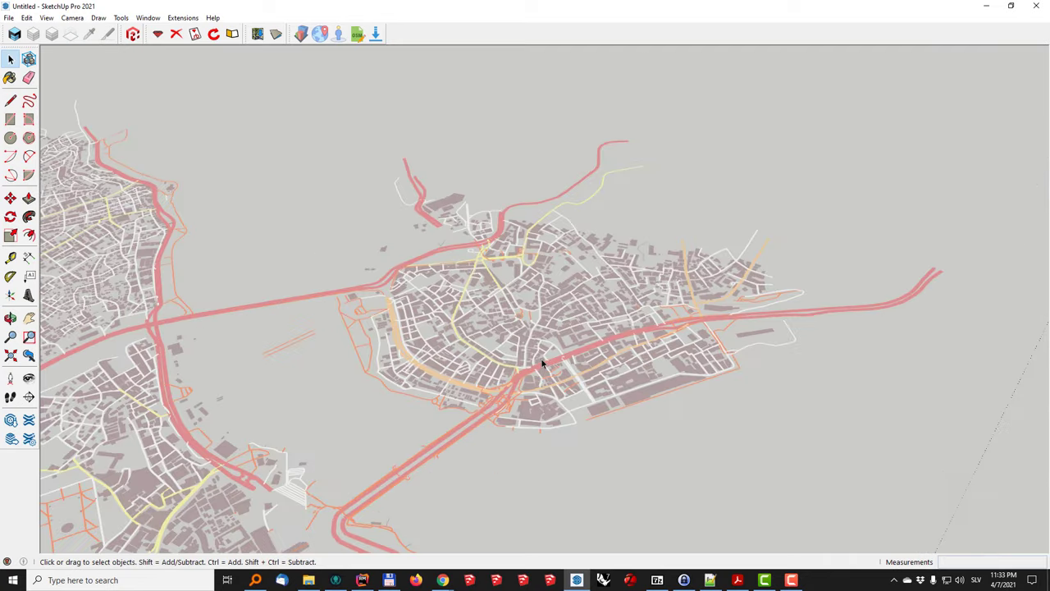
pyautogui.moveTo(484, 324); pyautogui.dragTo(481, 373, button='middle')
pyautogui.scroll(7, 480, 374)
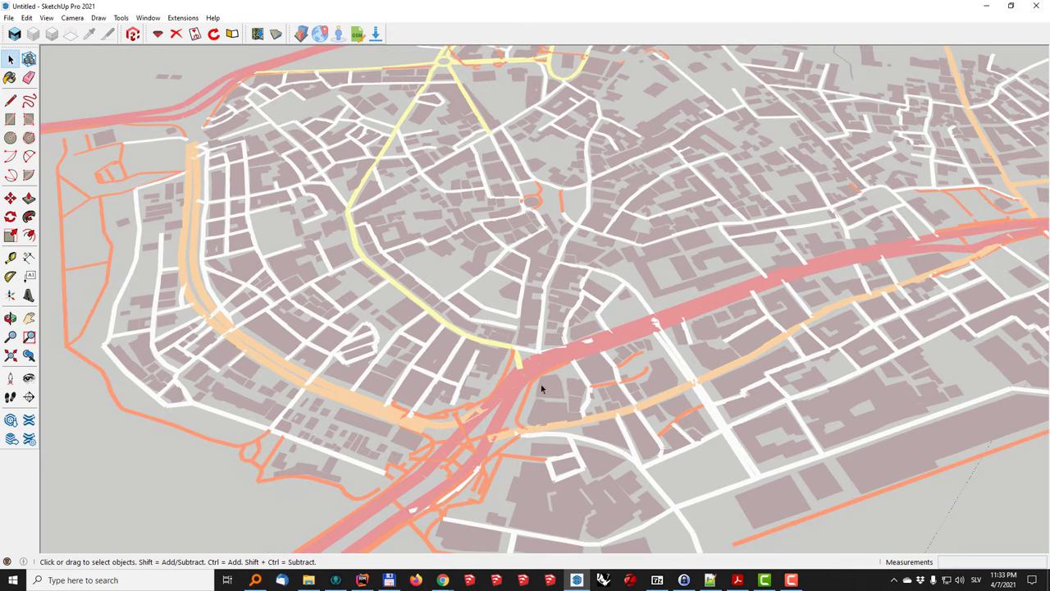
pyautogui.scroll(-10, 541, 388)
pyautogui.moveTo(474, 311); pyautogui.dragTo(484, 361, button='middle')
pyautogui.moveTo(607, 365); pyautogui.dragTo(601, 324, button='middle')
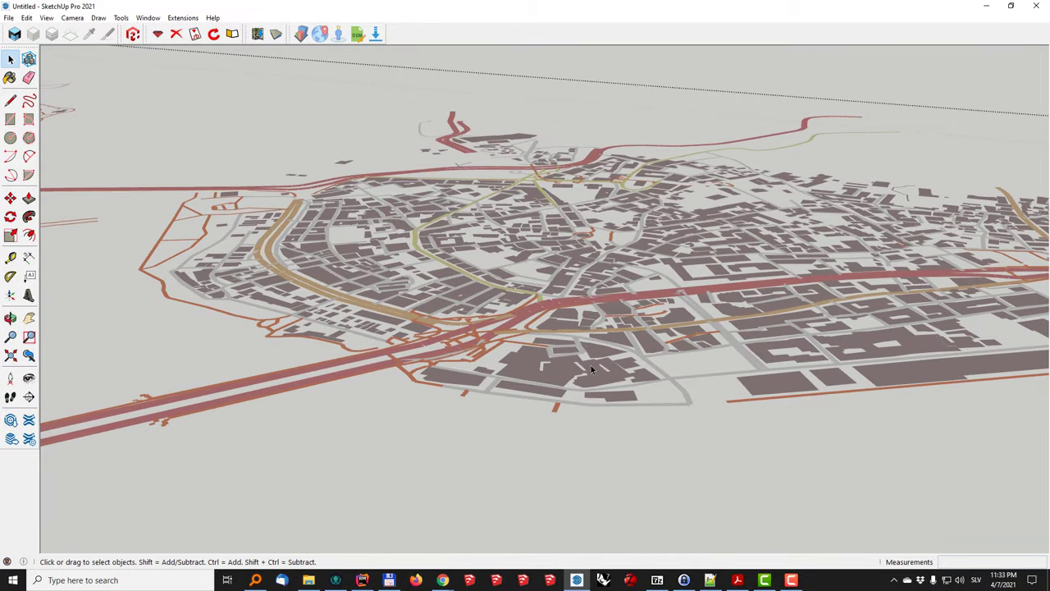
pyautogui.scroll(5, 591, 365)
# Push/Pull the first two footprints beside the highway junction up into building blocks.
pyautogui.click(605, 361)
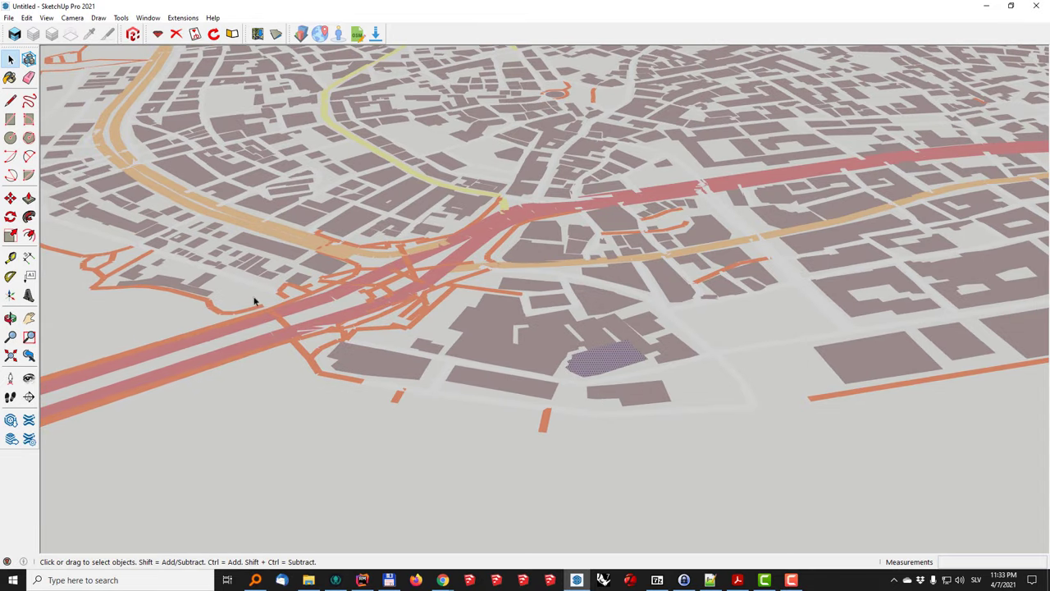
pyautogui.click(29, 197)
pyautogui.click(597, 365)
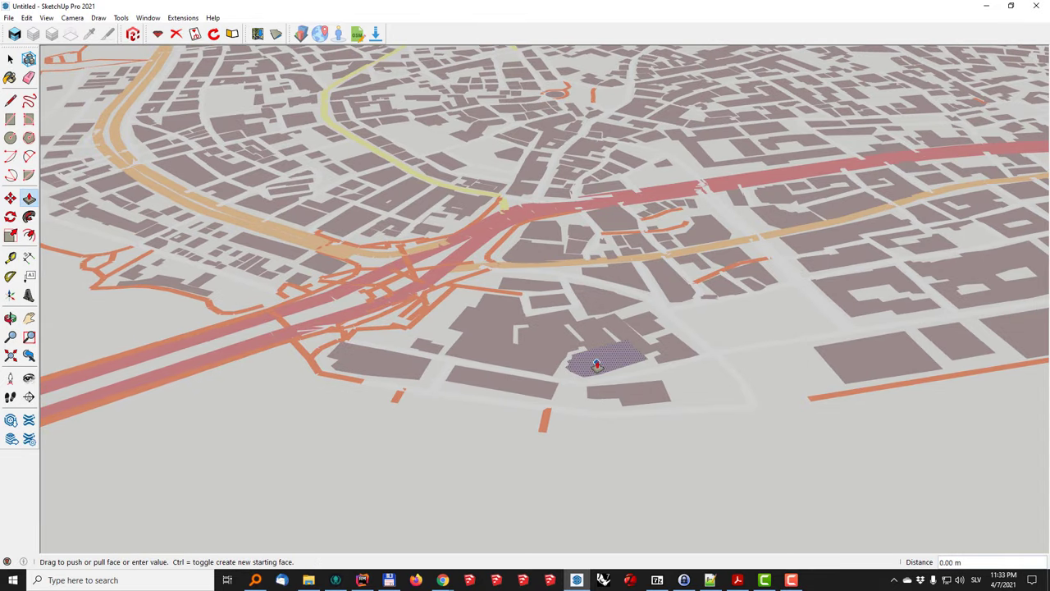
pyautogui.click(592, 345)
pyautogui.click(538, 359)
pyautogui.click(550, 365)
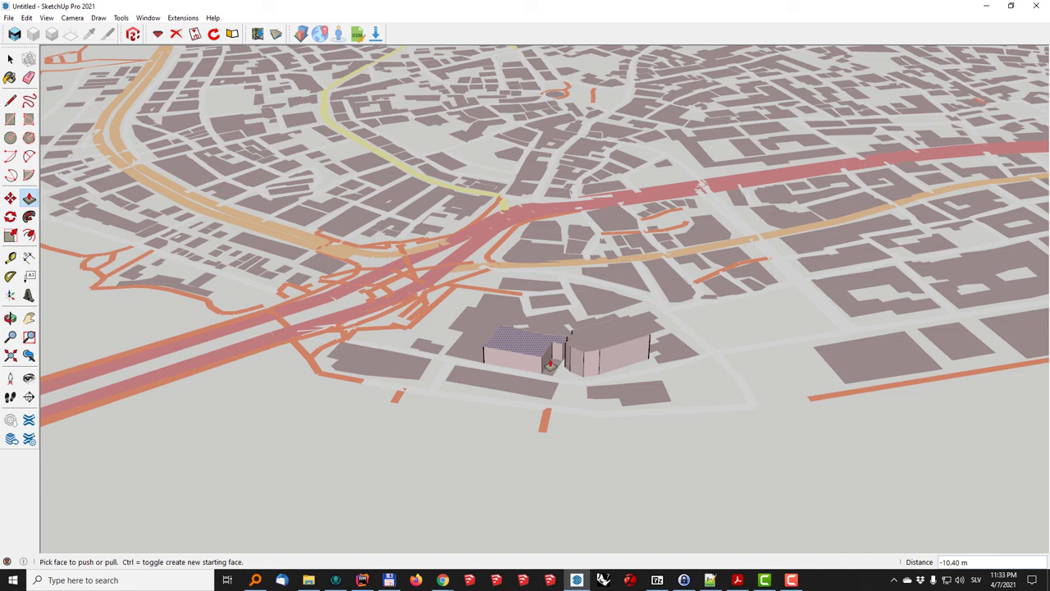
pyautogui.click(550, 362)
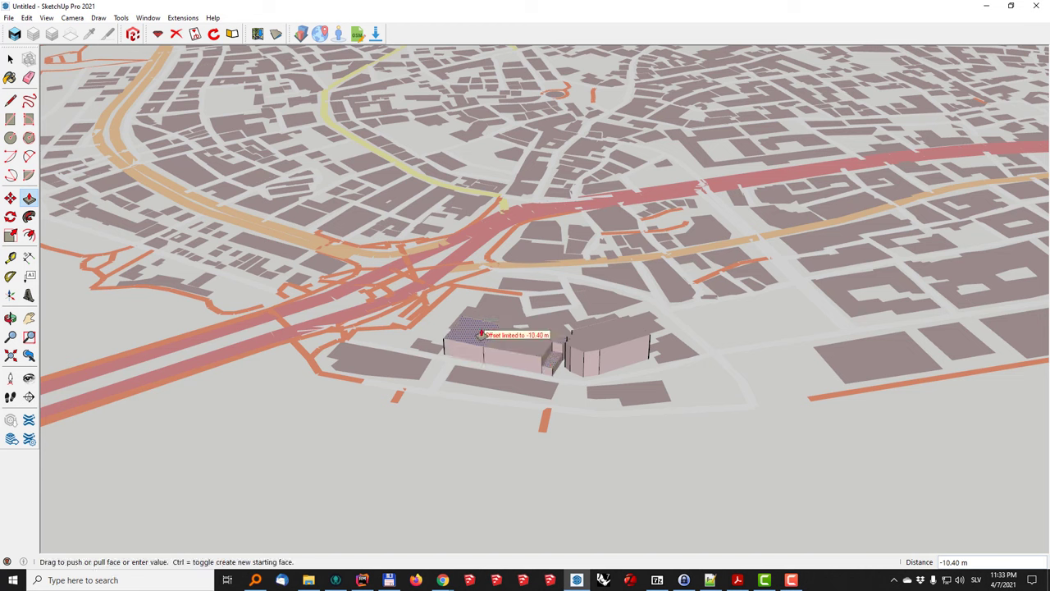
pyautogui.click(480, 333)
# Pull the left block to -13.04 m, the middle face to 12.64 m and the small right face to 3.18 m.
pyautogui.click(476, 316)
pyautogui.click(484, 305)
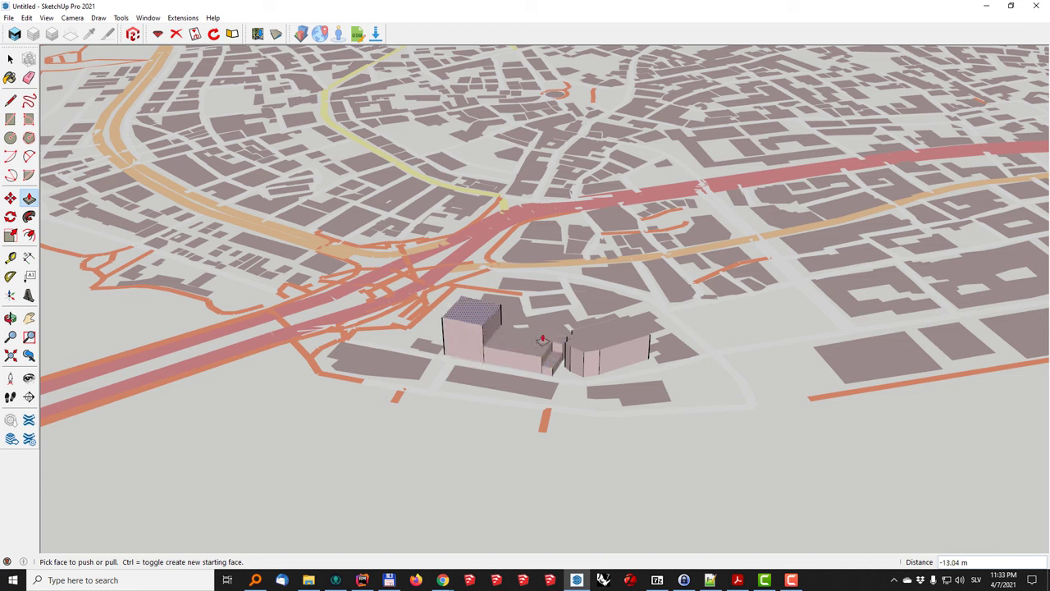
pyautogui.click(552, 327)
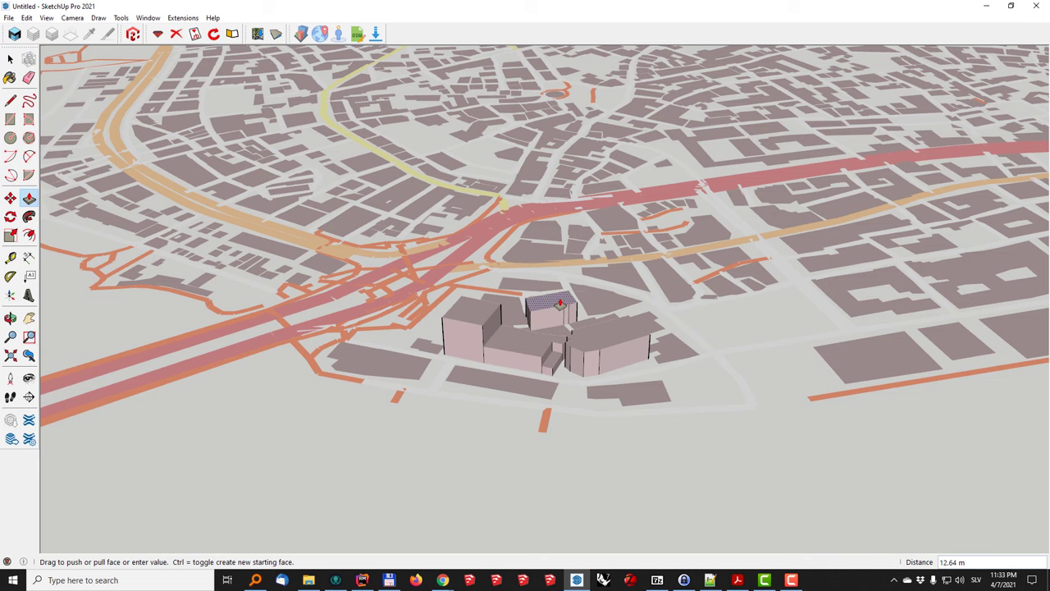
pyautogui.click(559, 303)
pyautogui.click(668, 348)
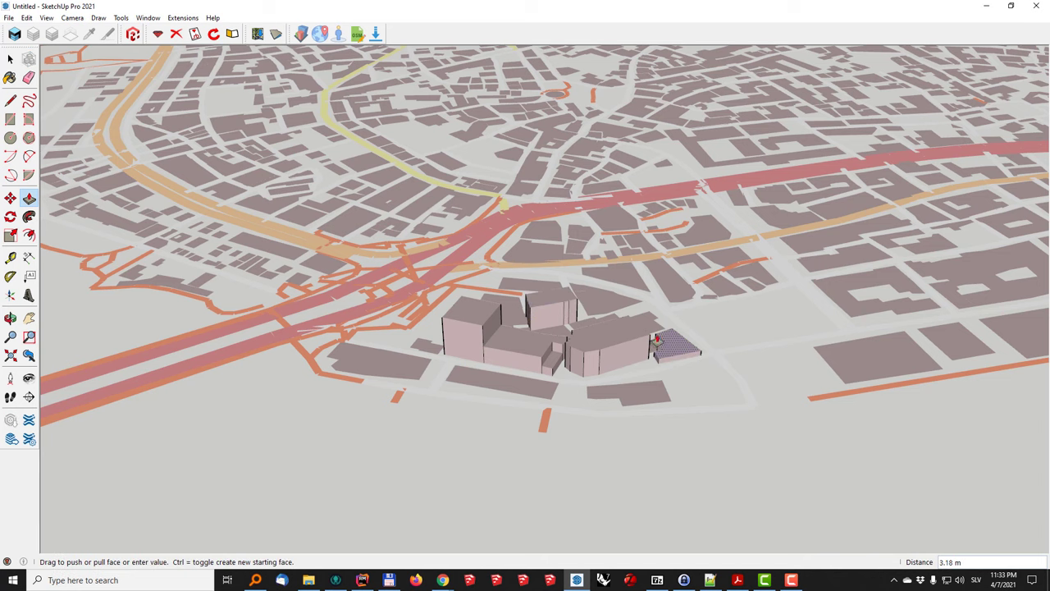
pyautogui.click(661, 340)
pyautogui.moveTo(693, 389)
pyautogui.mouseDown(button='middle')
pyautogui.moveTo(426, 368)
pyautogui.moveTo(574, 418)
pyautogui.mouseUp(button='middle')
pyautogui.press('space')
pyautogui.scroll(-3, 591, 439)
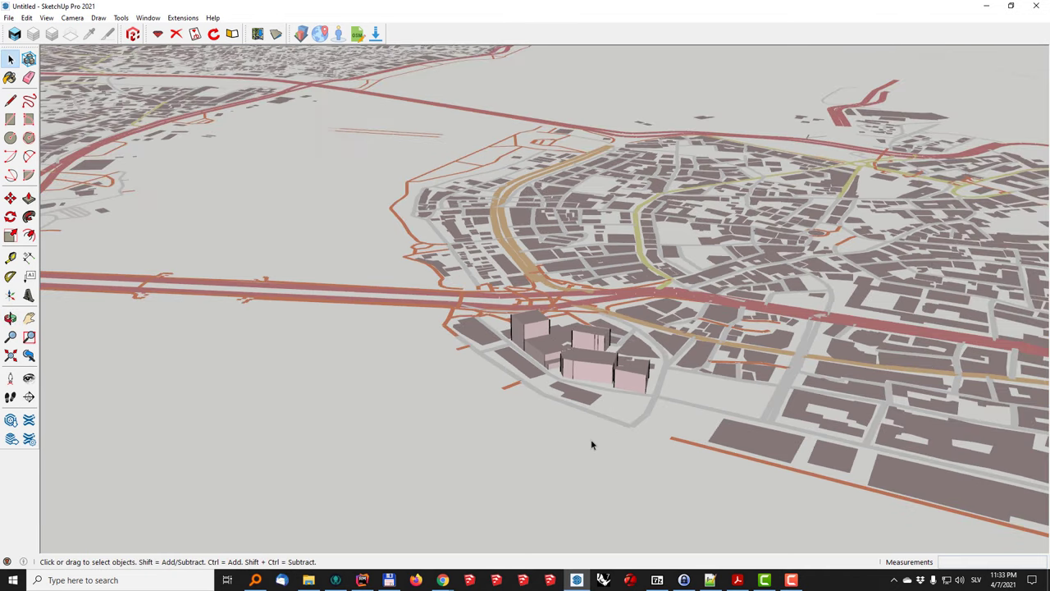
pyautogui.moveTo(513, 372); pyautogui.dragTo(589, 377, button='middle')
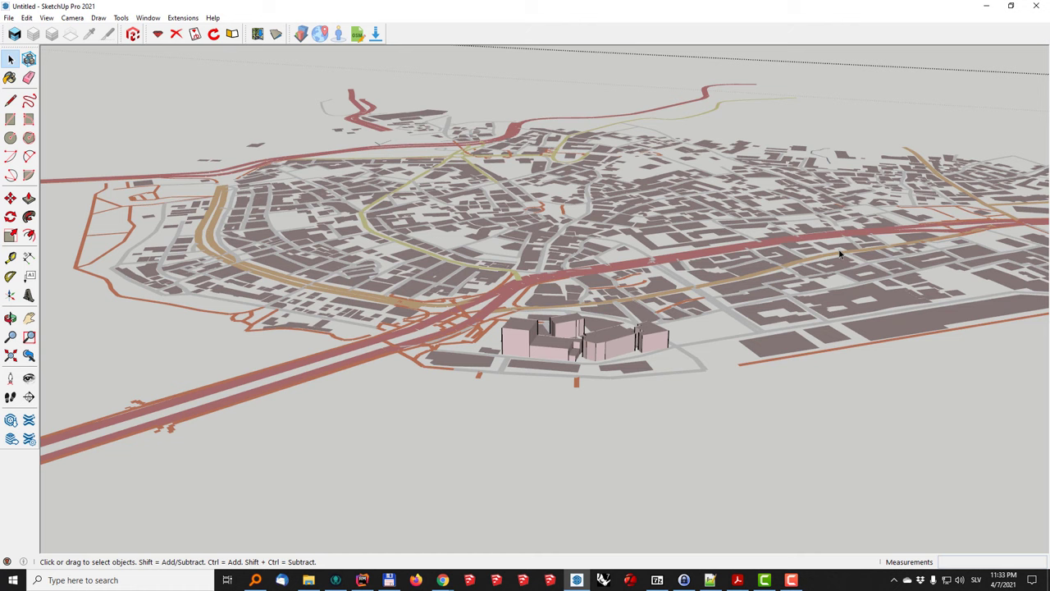
pyautogui.moveTo(497, 279); pyautogui.dragTo(603, 297, button='middle')
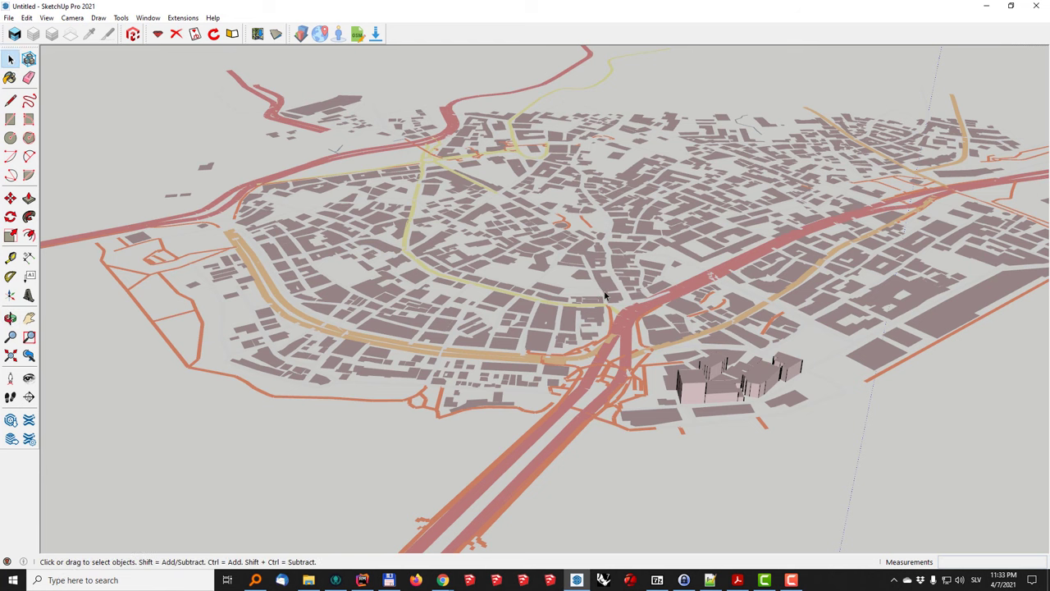
pyautogui.scroll(-8, 562, 281)
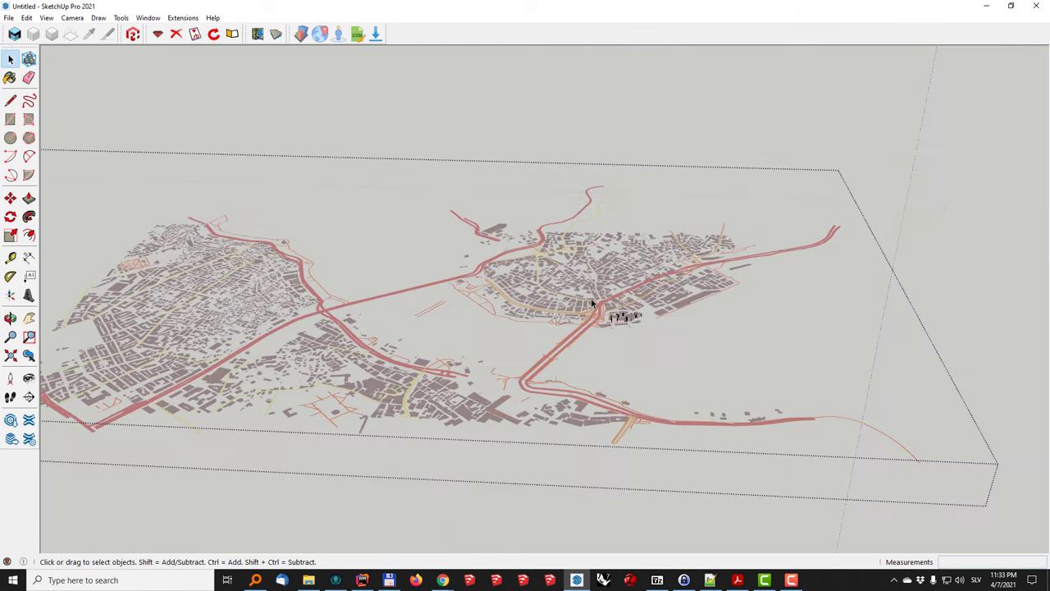
pyautogui.moveTo(632, 305); pyautogui.dragTo(504, 340, button='middle')
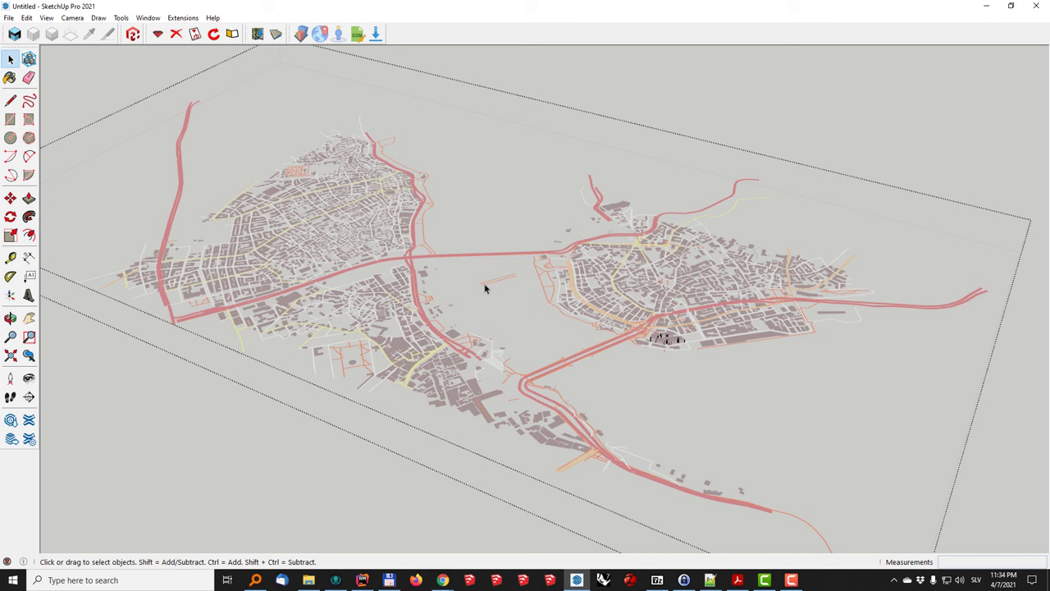
pyautogui.click(9, 17)
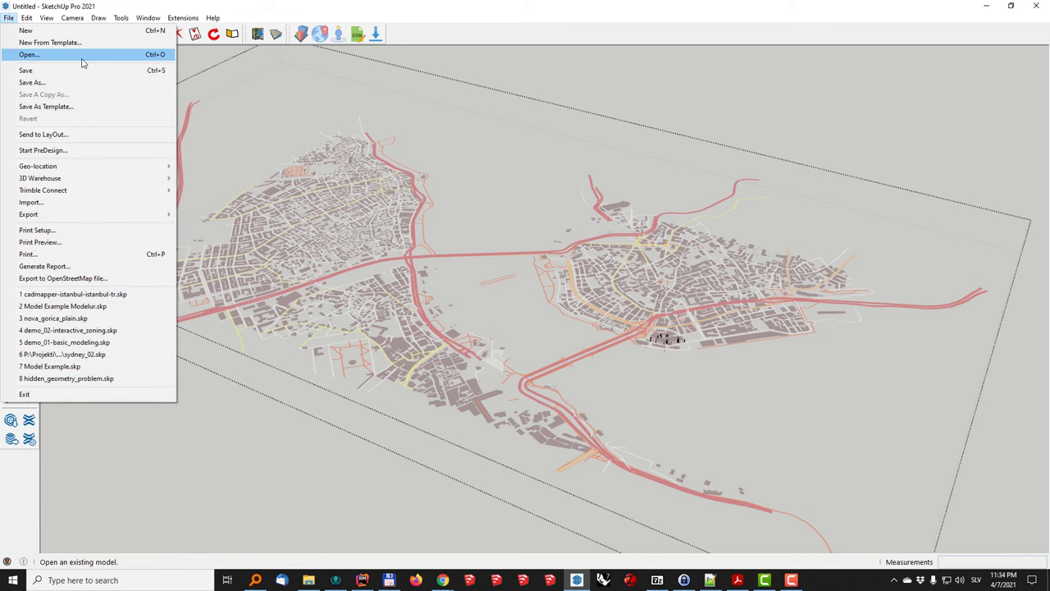
pyautogui.click(501, 218)
pyautogui.click(674, 142)
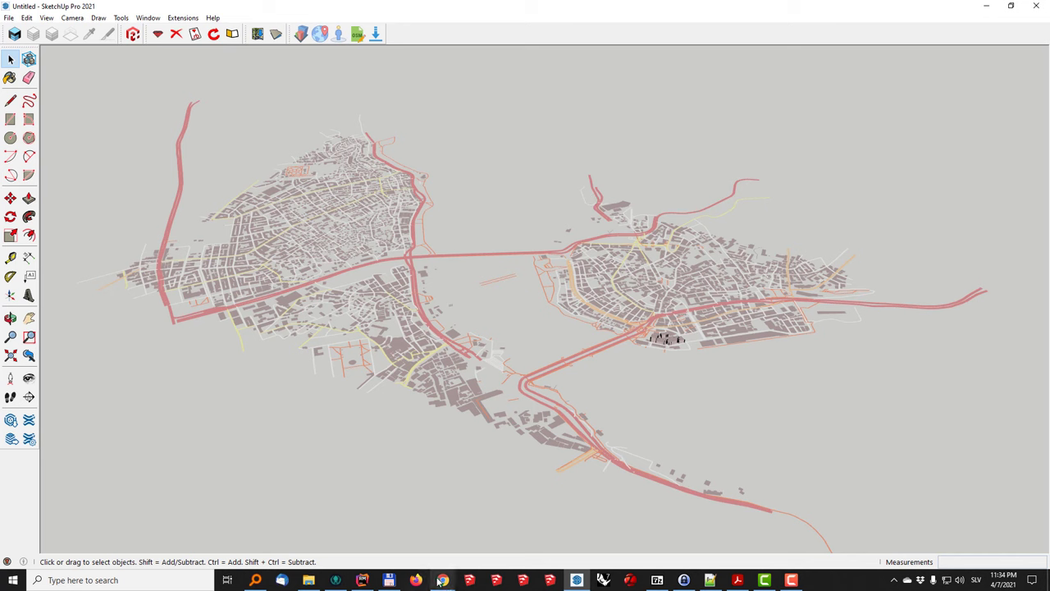
# Bring Chrome's OpenStreetMap export window forward and switch to the Cadmapper tab.
pyautogui.moveTo(443, 580)
pyautogui.click(464, 537)
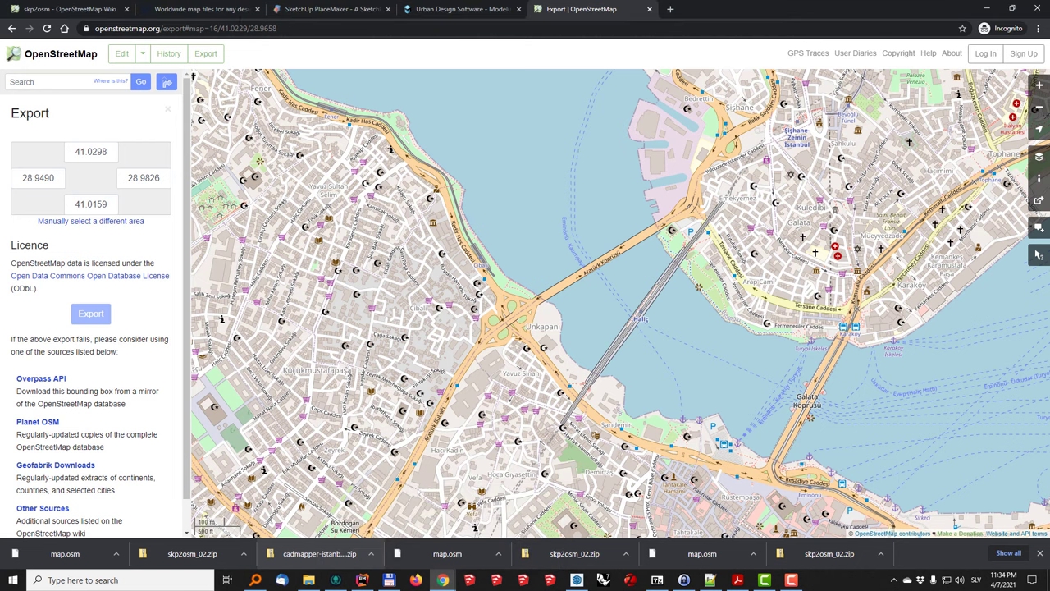
pyautogui.click(192, 10)
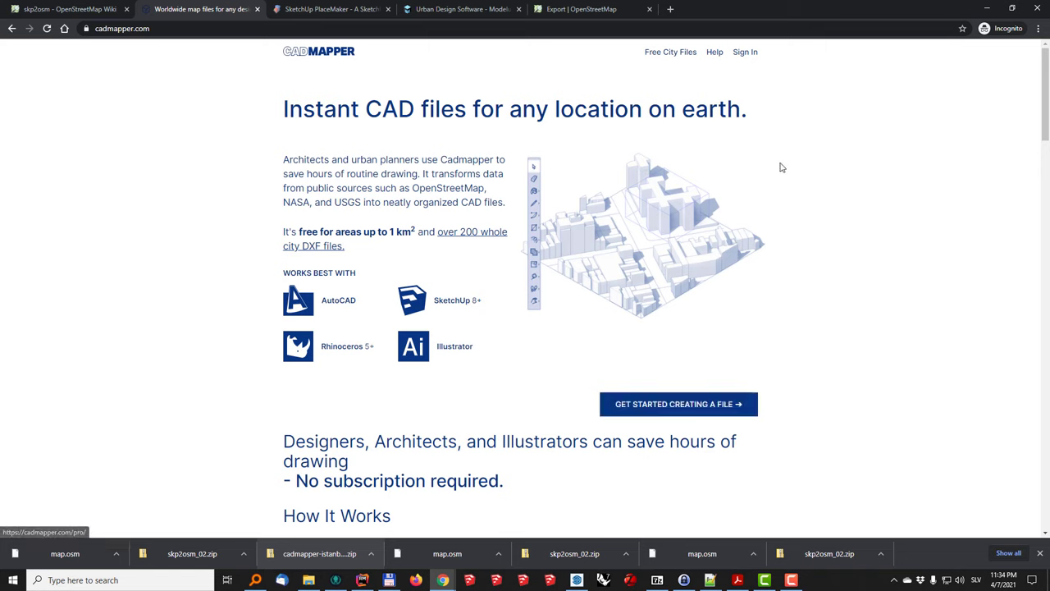
# Start a new CADMapper map and size the selection box to 0.99 km² over Karaköy.
pyautogui.click(664, 413)
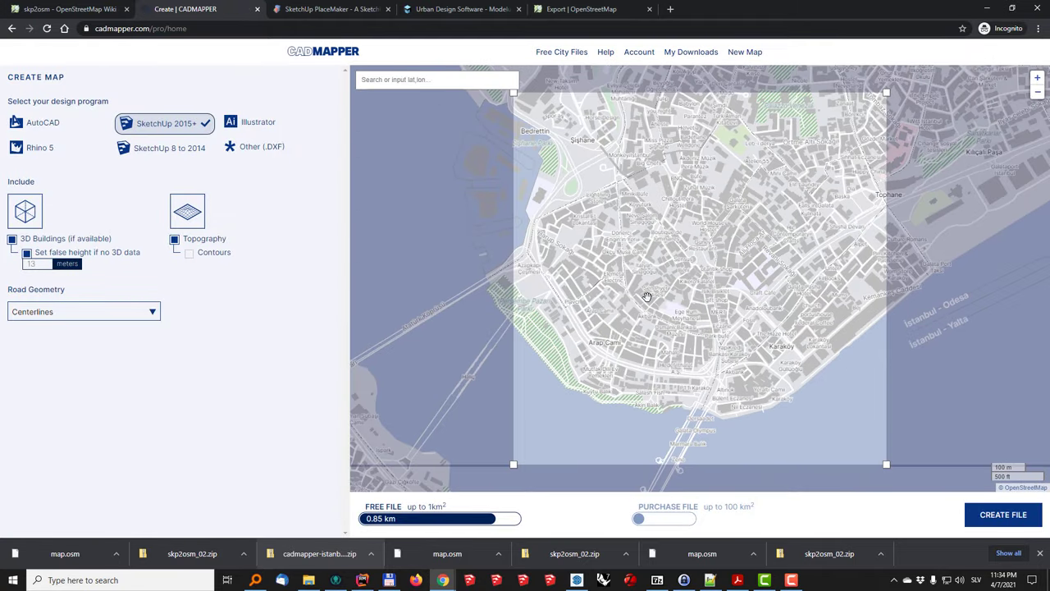
pyautogui.scroll(-1, 648, 295)
pyautogui.scroll(-1, 648, 295)
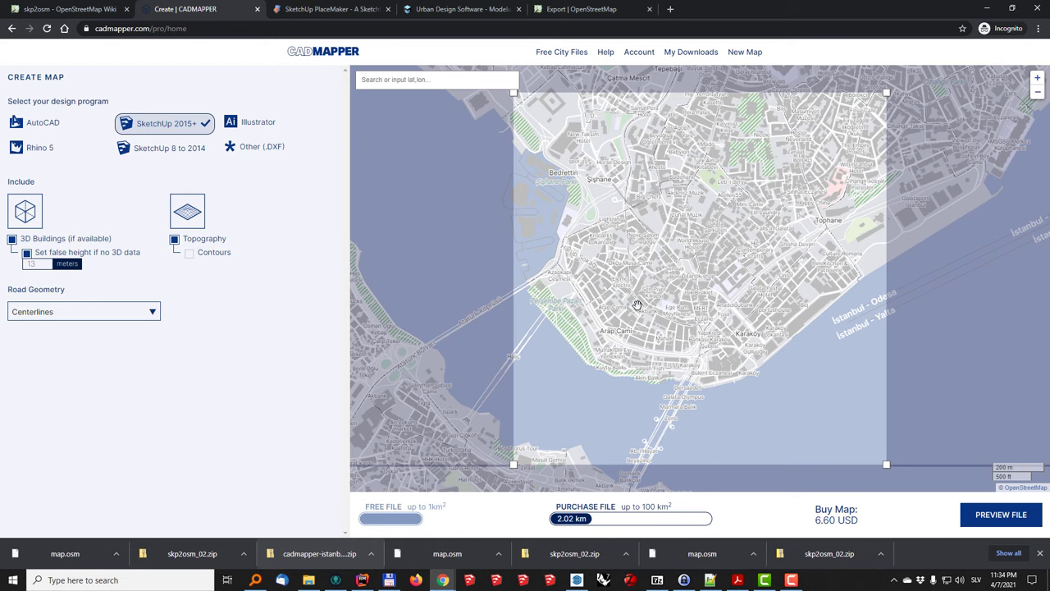
pyautogui.moveTo(686, 272); pyautogui.dragTo(696, 259)
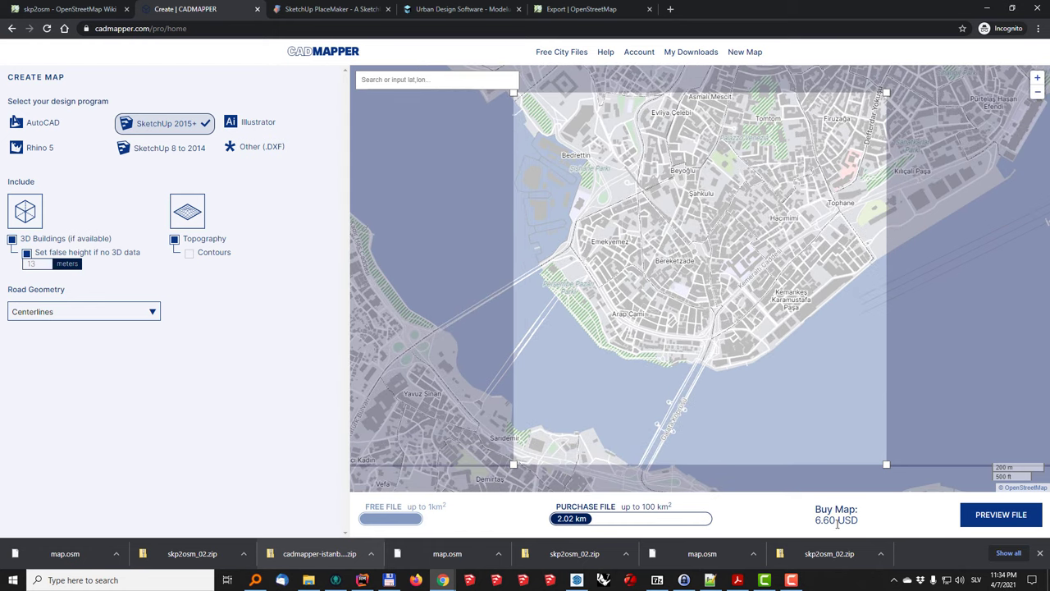
pyautogui.moveTo(840, 520); pyautogui.dragTo(859, 523)
pyautogui.scroll(5, 705, 297)
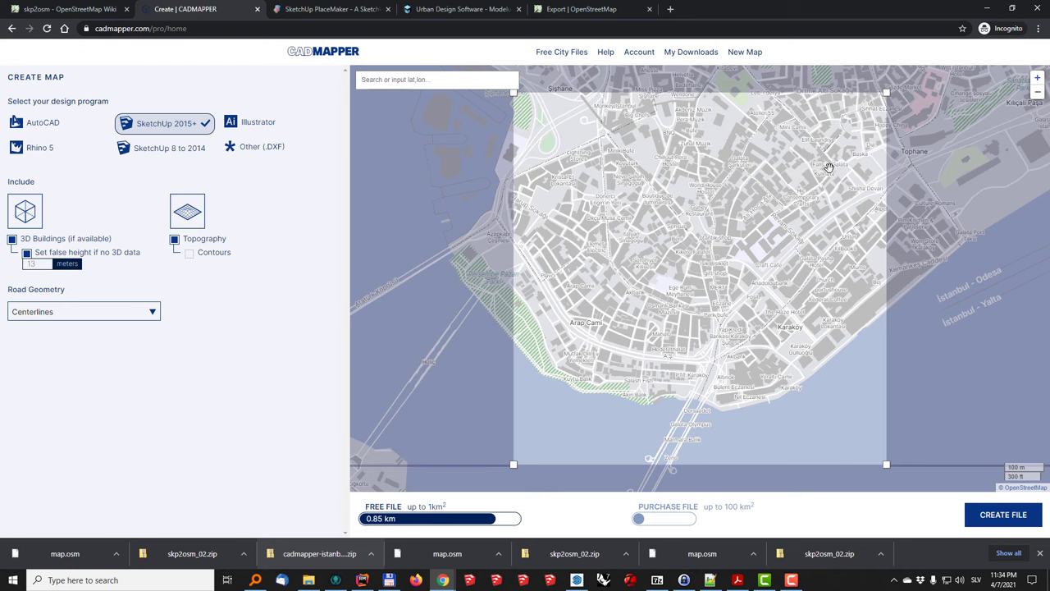
pyautogui.moveTo(830, 182); pyautogui.dragTo(858, 235)
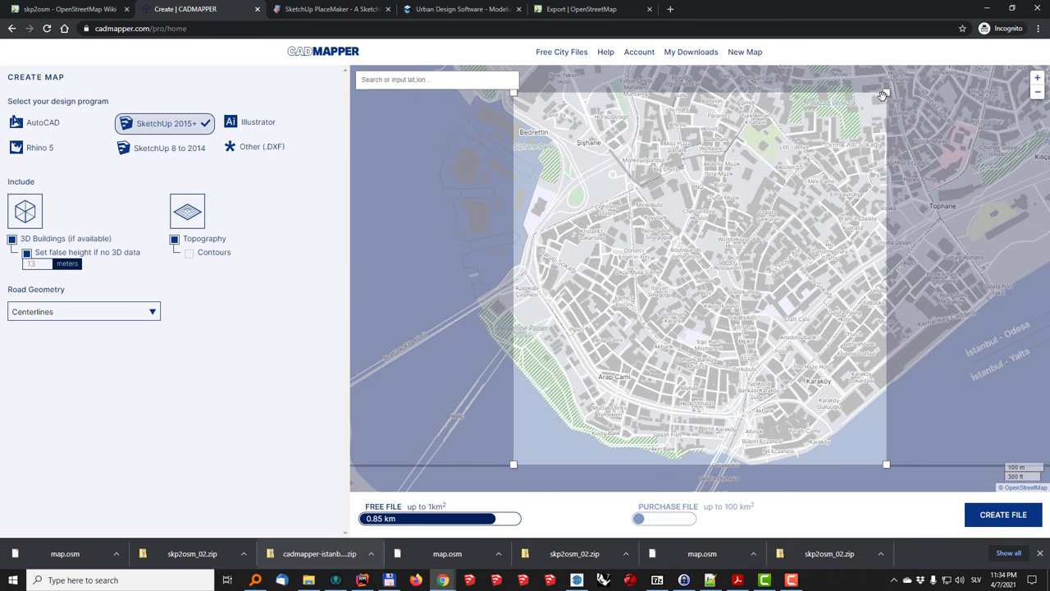
pyautogui.moveTo(887, 92); pyautogui.dragTo(907, 84)
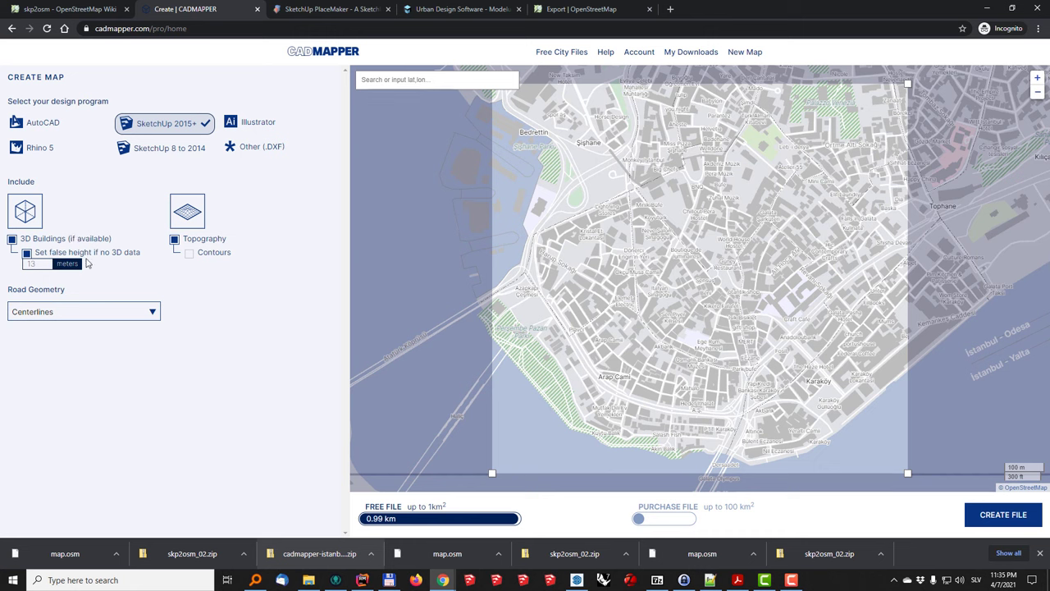
# Keep the 13 m false building height and leave Topography enabled.
pyautogui.doubleClick(46, 263)
pyautogui.click(237, 298)
pyautogui.click(174, 240)
pyautogui.click(174, 240)
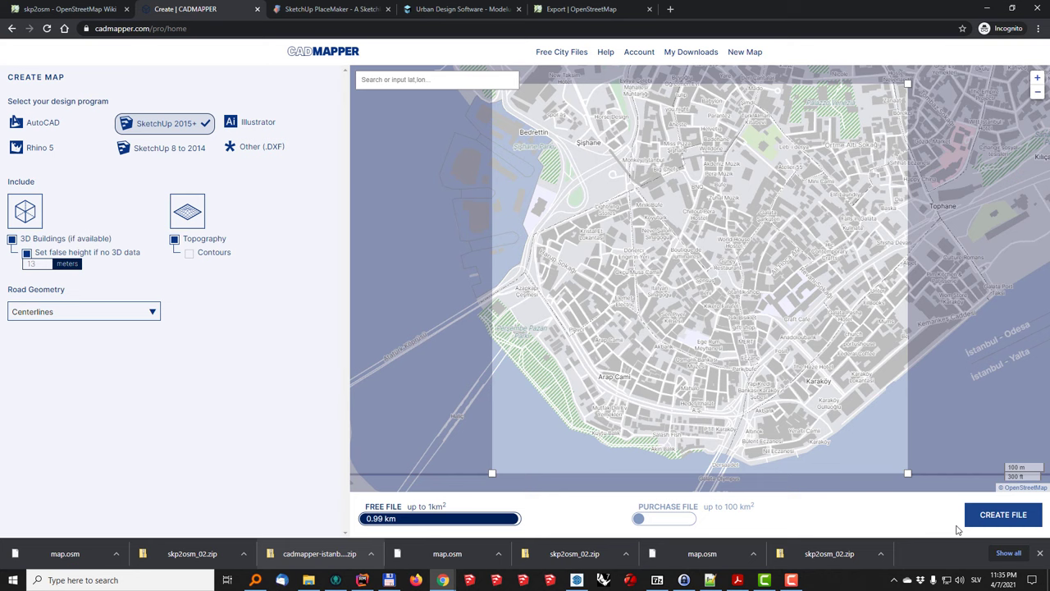
# Create the CADMapper file and save the 1.1 MB cadmapper-istanbul-istanbul-tr.zip into OSM_import.
pyautogui.click(990, 517)
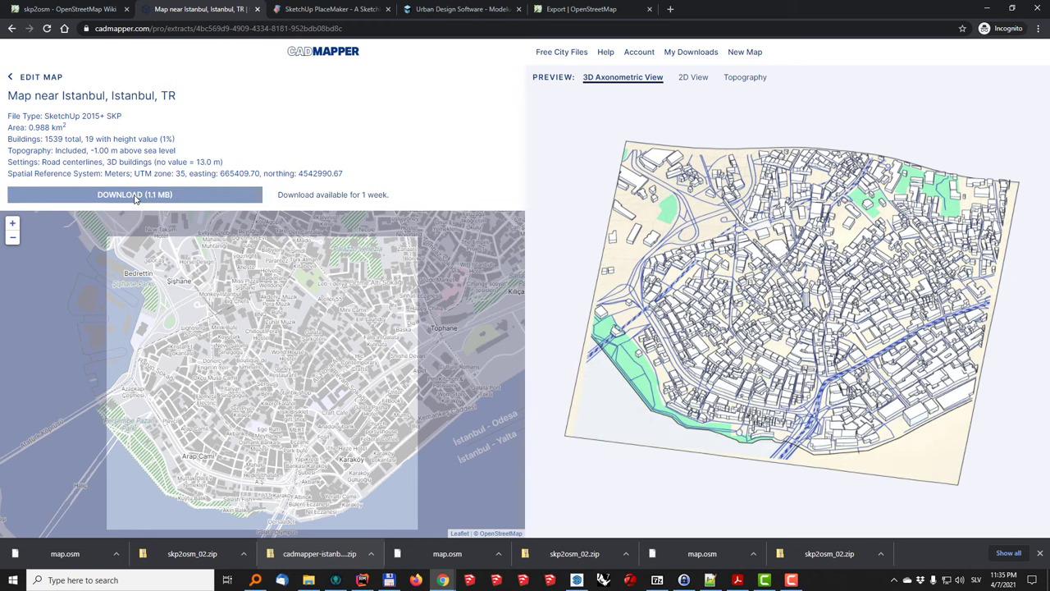
pyautogui.click(136, 198)
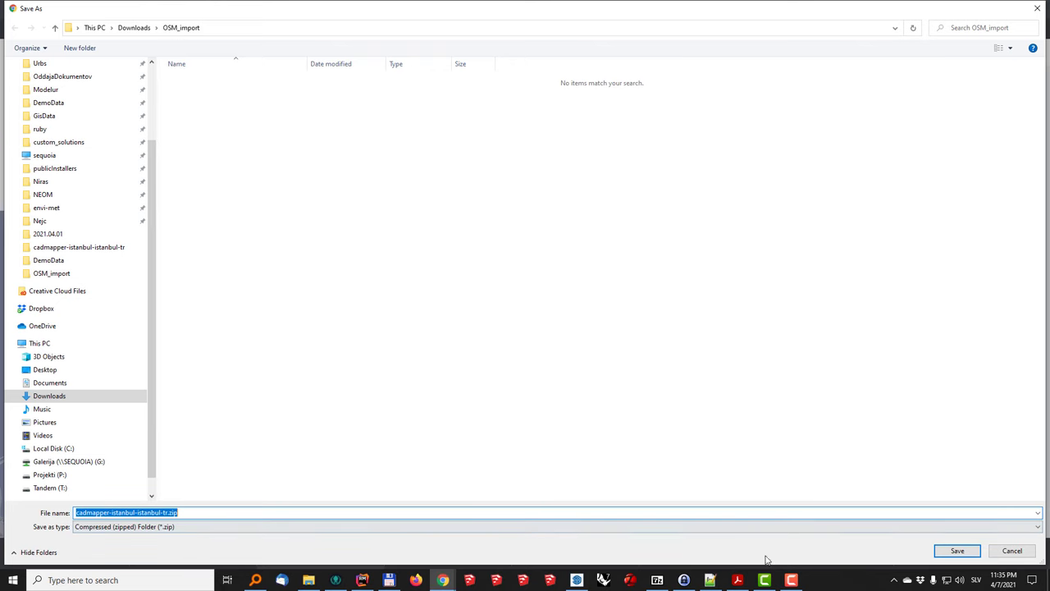
pyautogui.click(956, 552)
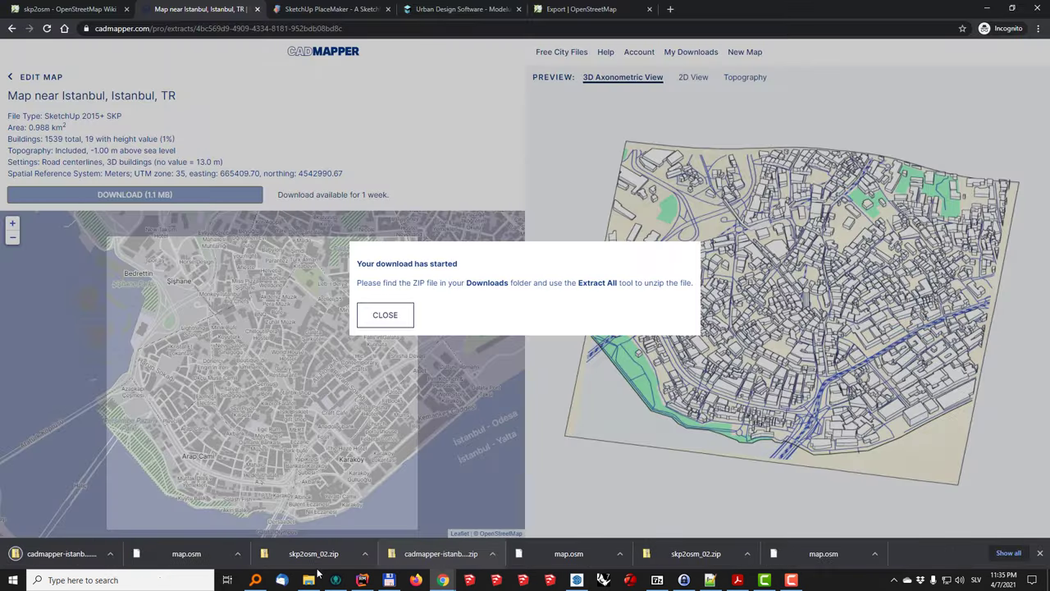
pyautogui.click(310, 580)
# Extract the zip with 7-Zip to cadmapper-istanbul-istanbul-tr\ and open the new folder.
pyautogui.click(127, 155)
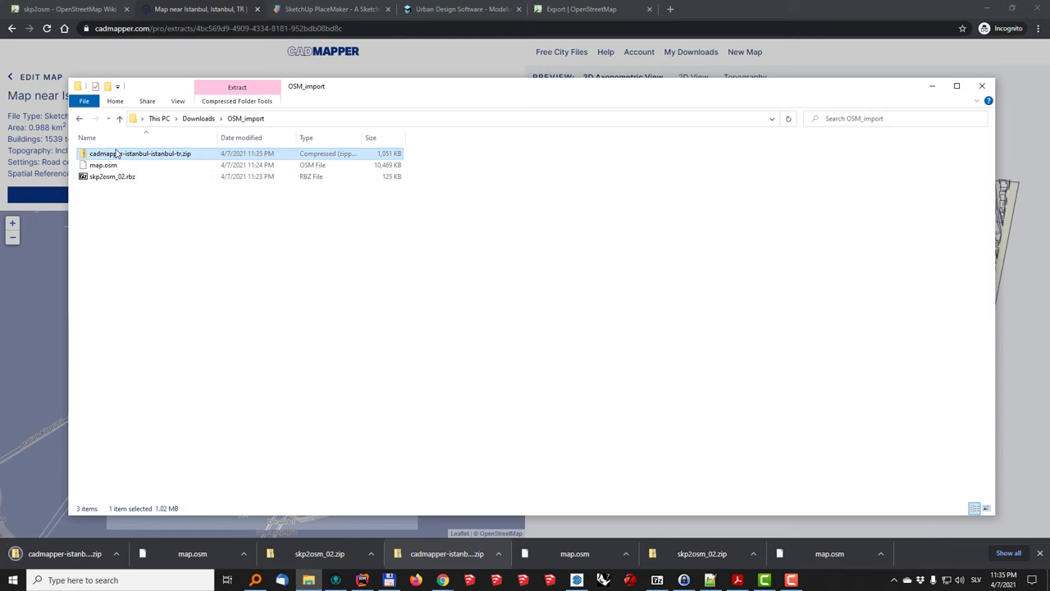
pyautogui.rightClick(128, 156)
pyautogui.moveTo(189, 233)
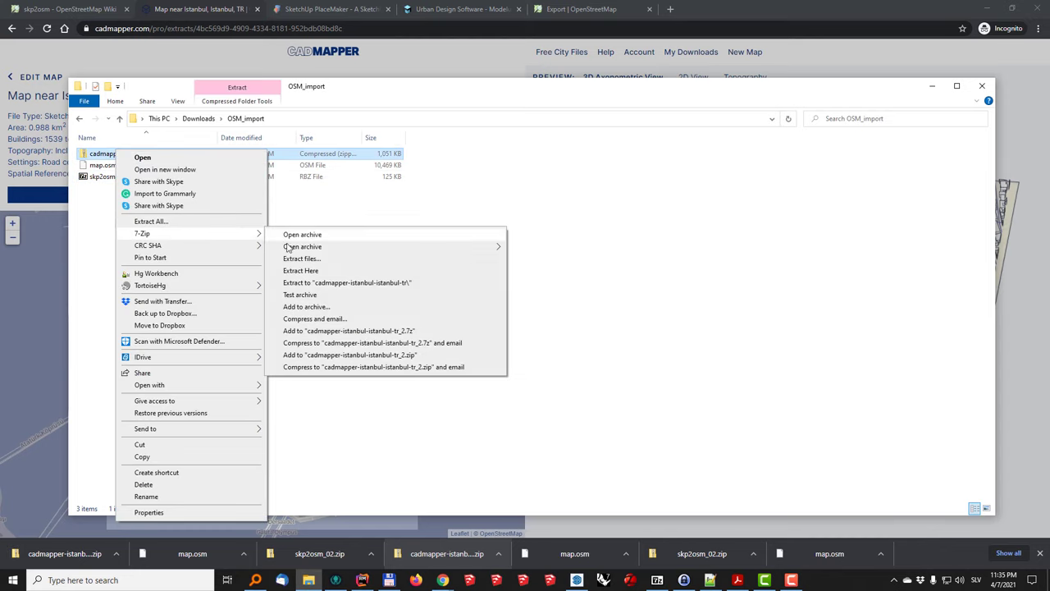
pyautogui.click(298, 282)
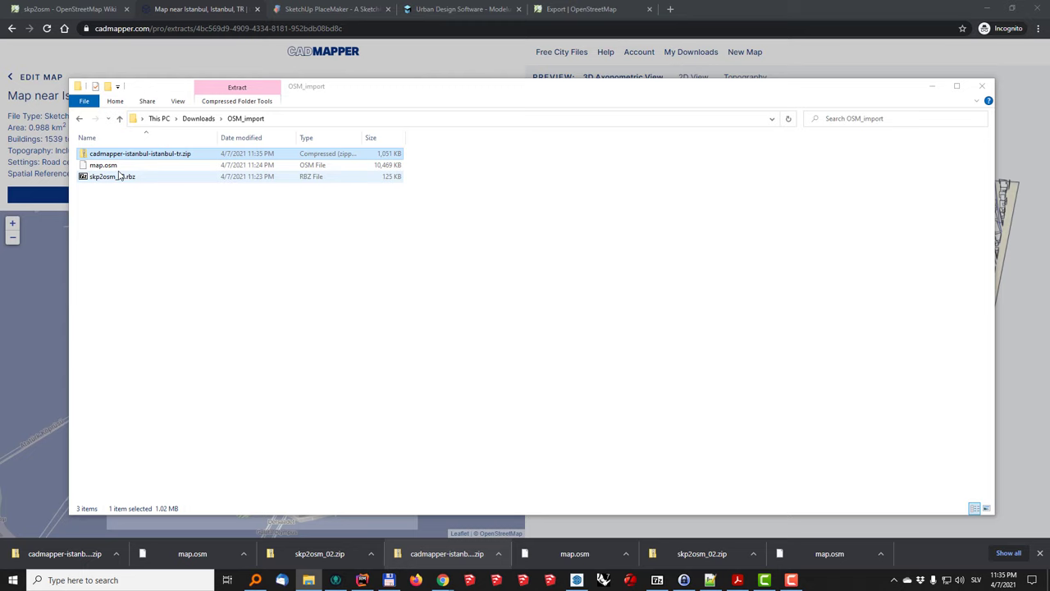
pyautogui.doubleClick(142, 154)
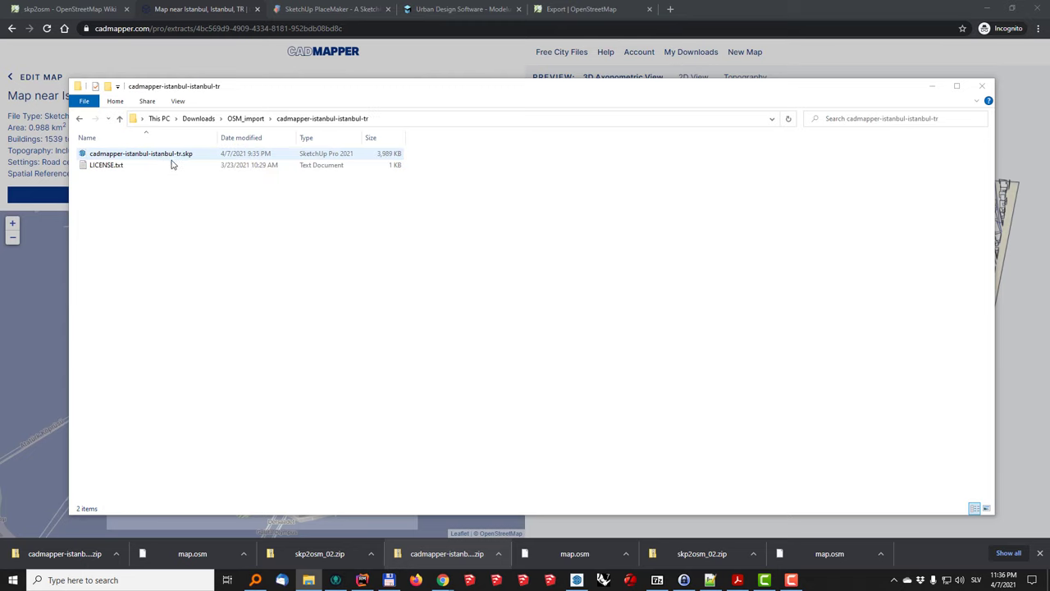
pyautogui.click(577, 579)
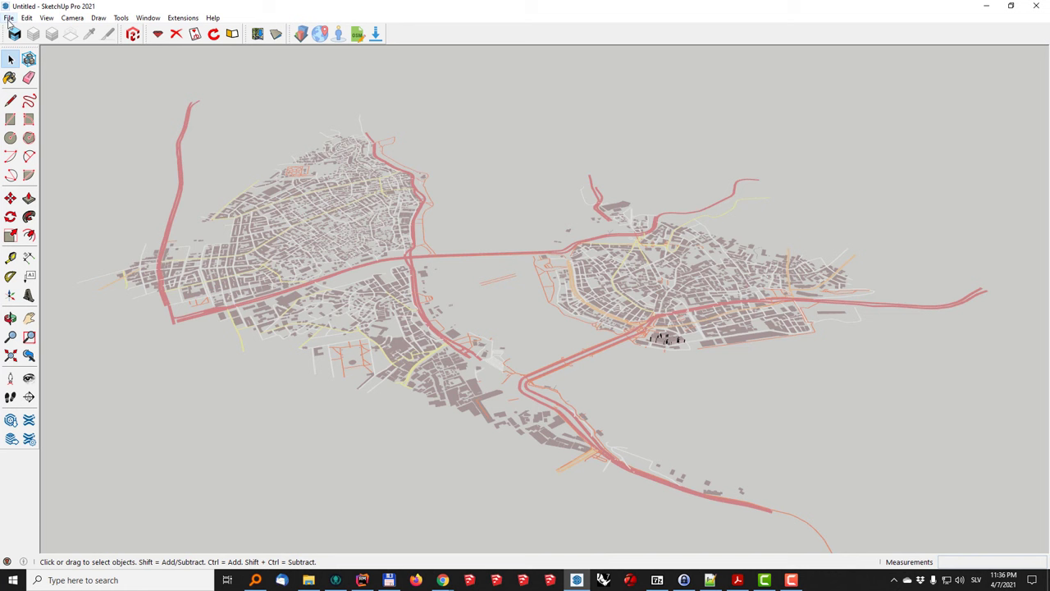
# Open cadmapper-istanbul-istanbul-tr.skp from Downloads > OSM_import without saving the untitled model.
pyautogui.click(8, 17)
pyautogui.click(29, 54)
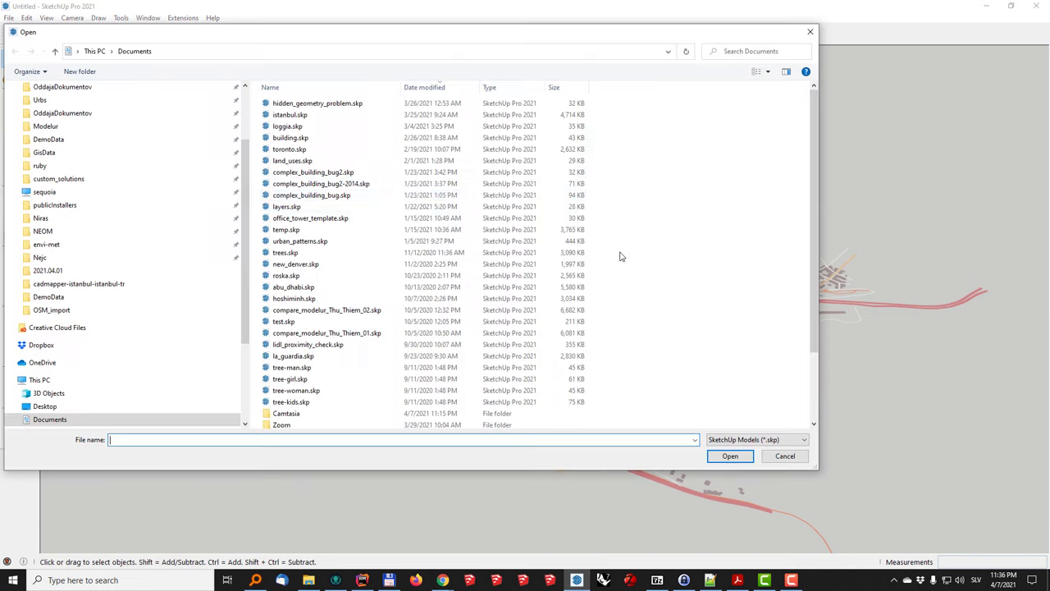
pyautogui.scroll(3, 74, 147)
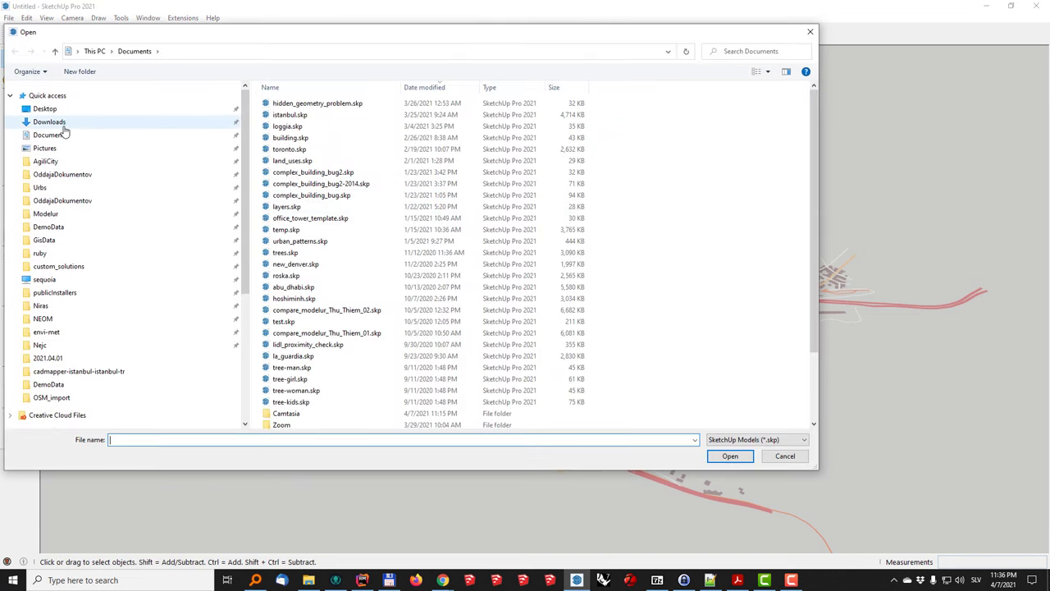
pyautogui.click(54, 122)
pyautogui.doubleClick(291, 114)
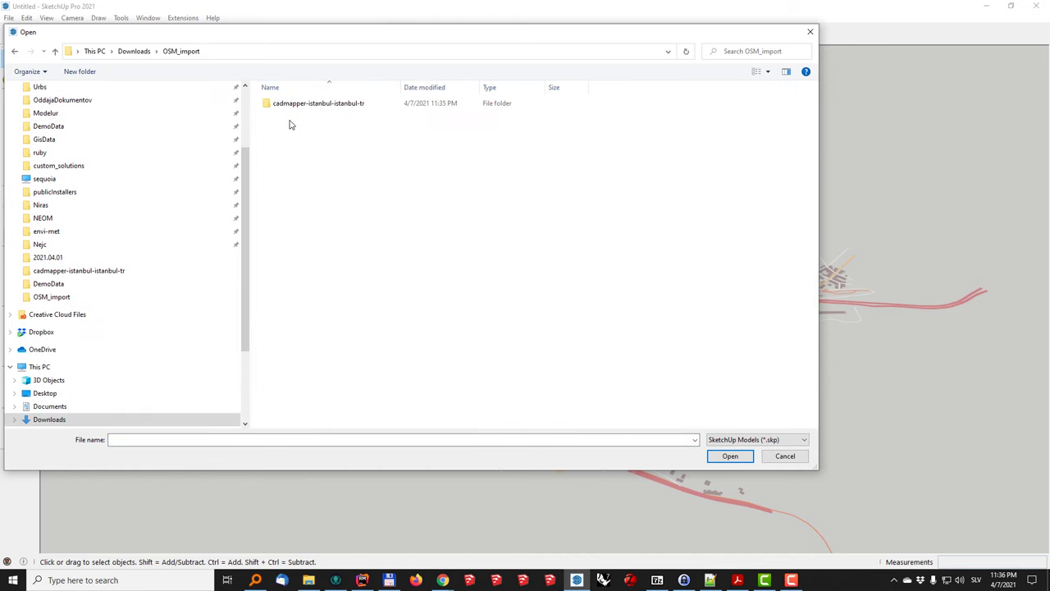
pyautogui.doubleClick(316, 105)
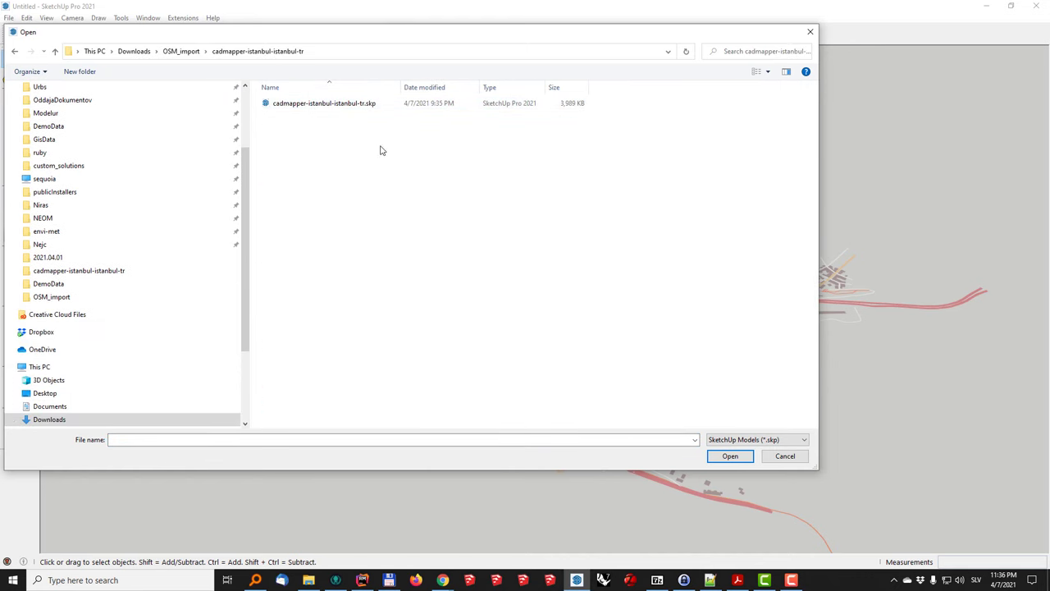
pyautogui.doubleClick(361, 105)
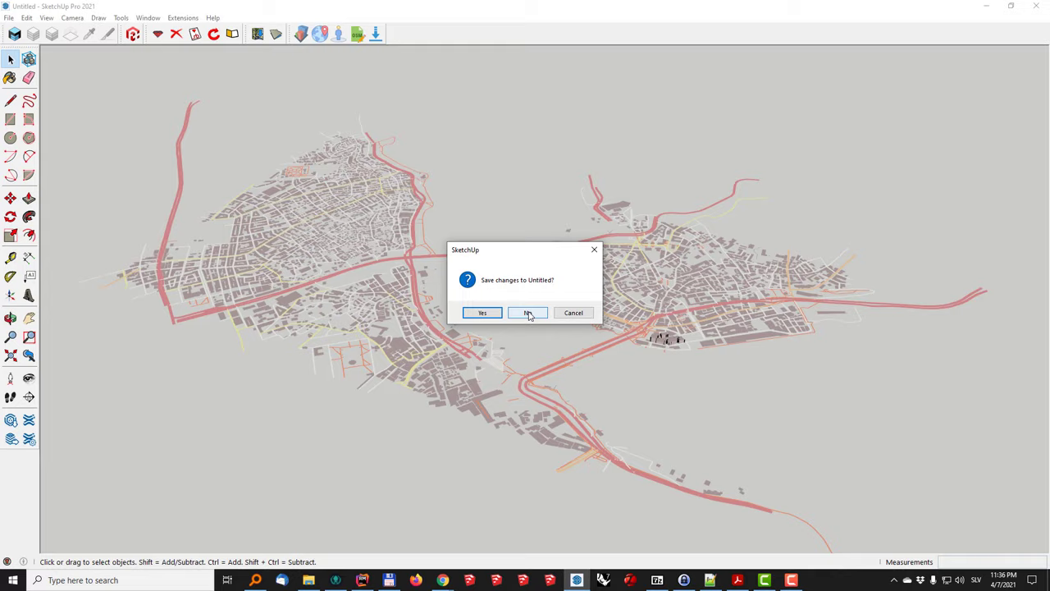
pyautogui.click(527, 313)
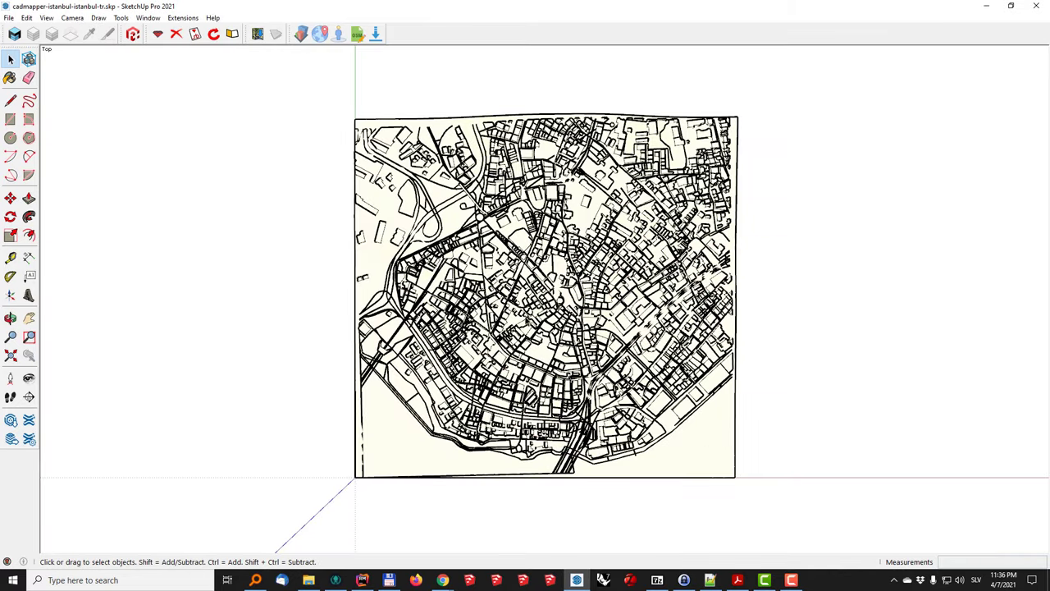
# Orbit and zoom around the CADMapper model to view Istanbul's 3D buildings on sloping terrain.
pyautogui.moveTo(521, 355); pyautogui.dragTo(496, 279, button='middle')
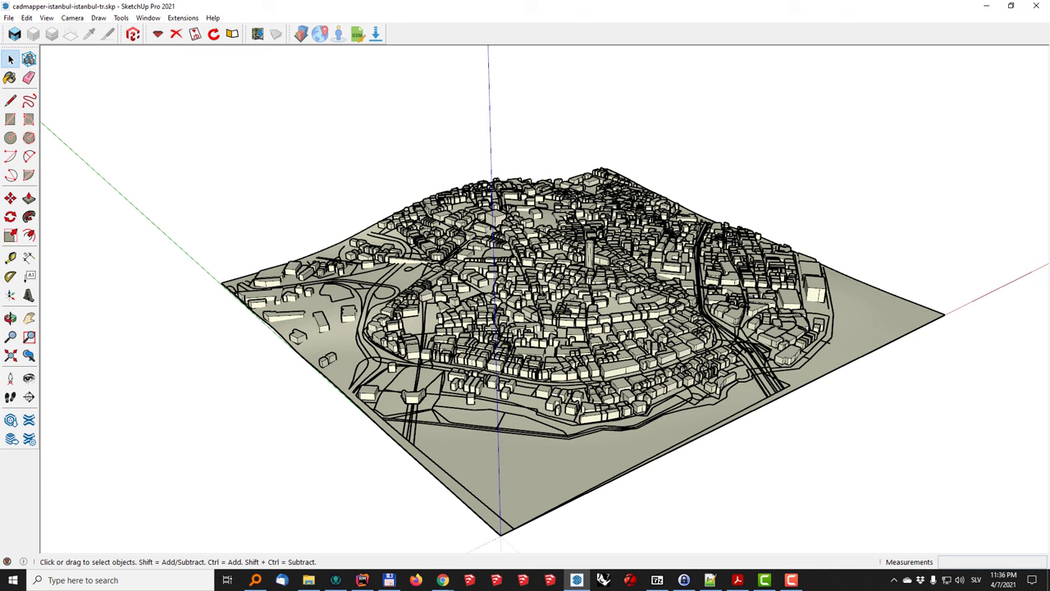
pyautogui.scroll(-3, 361, 336)
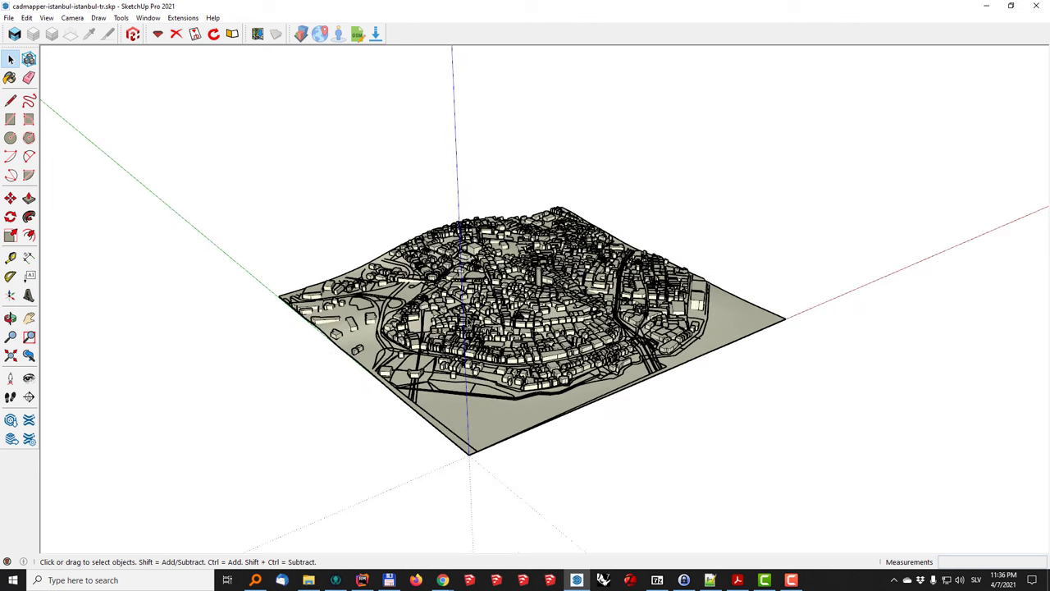
pyautogui.moveTo(470, 323); pyautogui.dragTo(502, 250, button='middle')
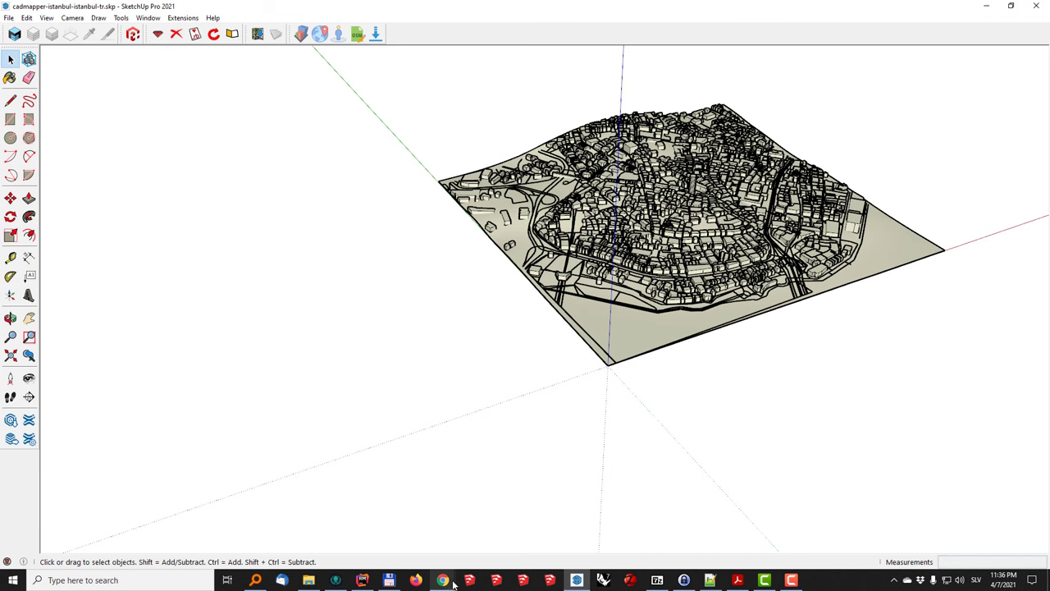
pyautogui.moveTo(768, 283); pyautogui.dragTo(672, 296, button='middle')
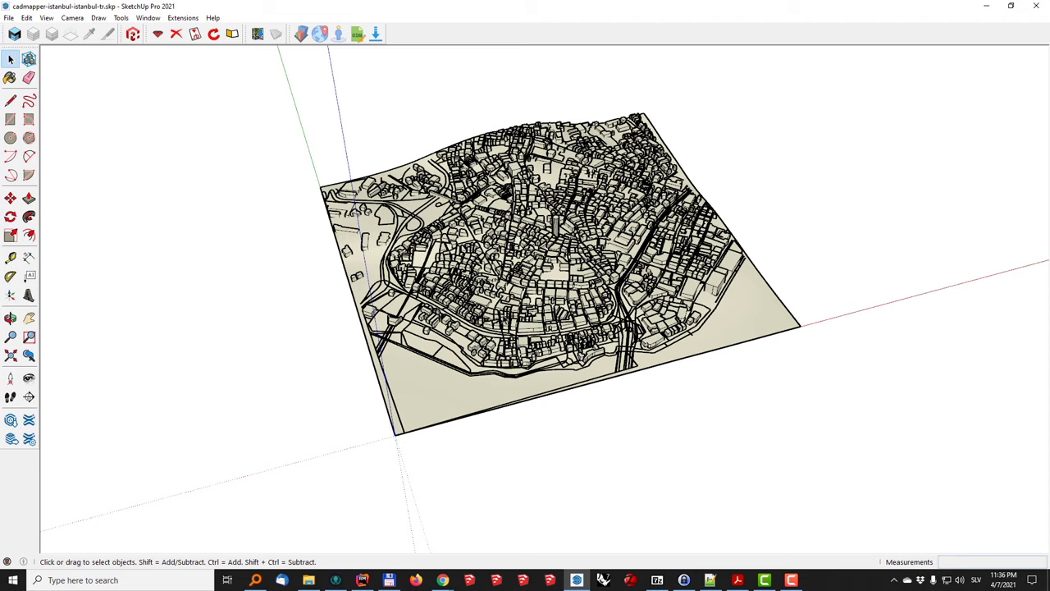
pyautogui.moveTo(672, 295); pyautogui.dragTo(501, 261, button='middle')
pyautogui.scroll(6, 515, 301)
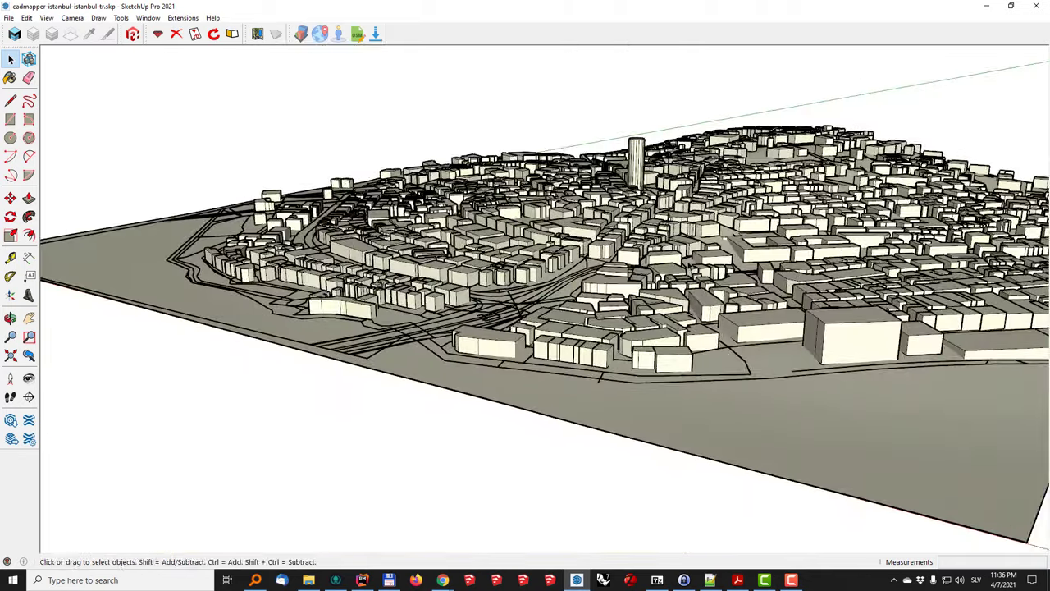
pyautogui.moveTo(731, 330); pyautogui.dragTo(706, 295, button='middle')
pyautogui.scroll(-5, 589, 316)
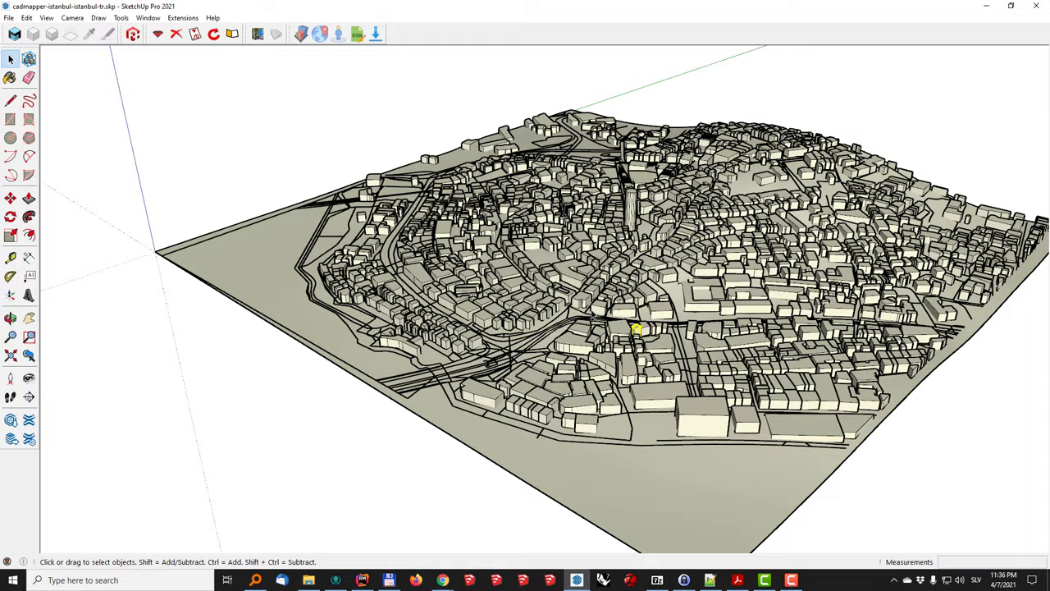
pyautogui.moveTo(589, 315); pyautogui.dragTo(248, 105, button='middle')
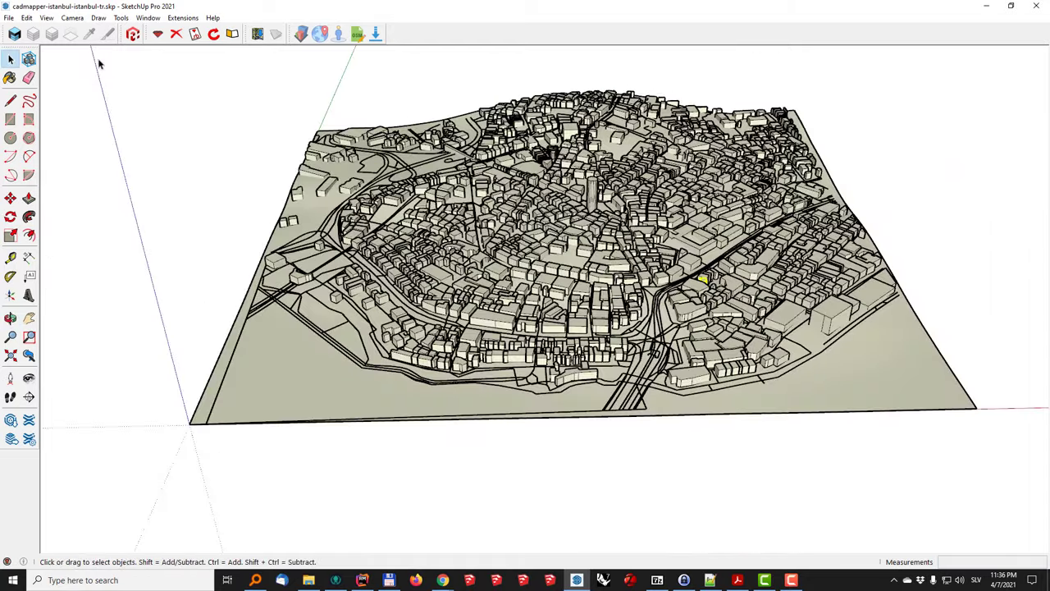
pyautogui.moveTo(426, 275); pyautogui.dragTo(423, 214, button='middle')
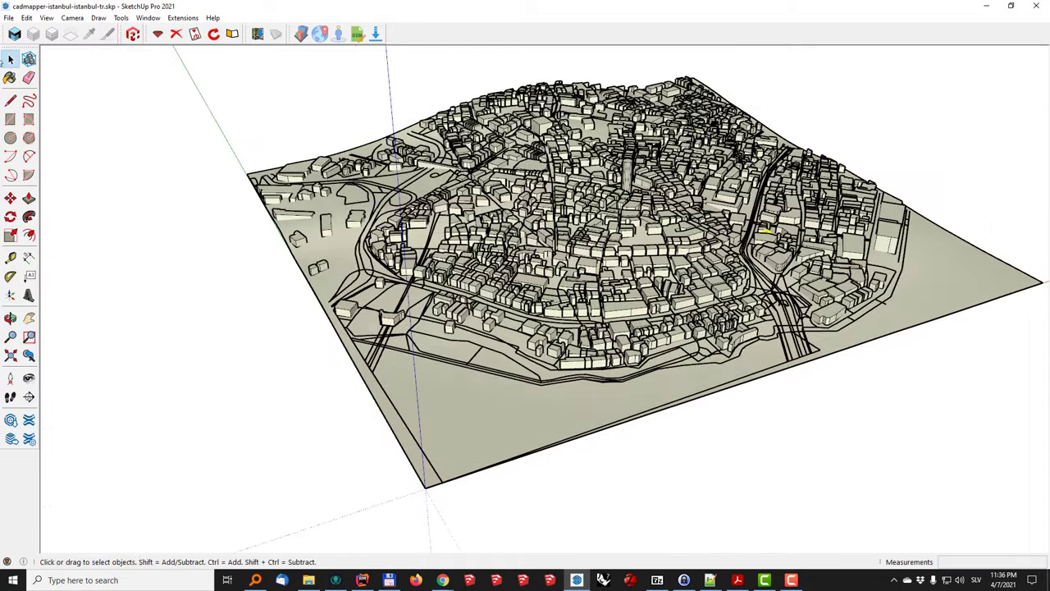
pyautogui.click(11, 19)
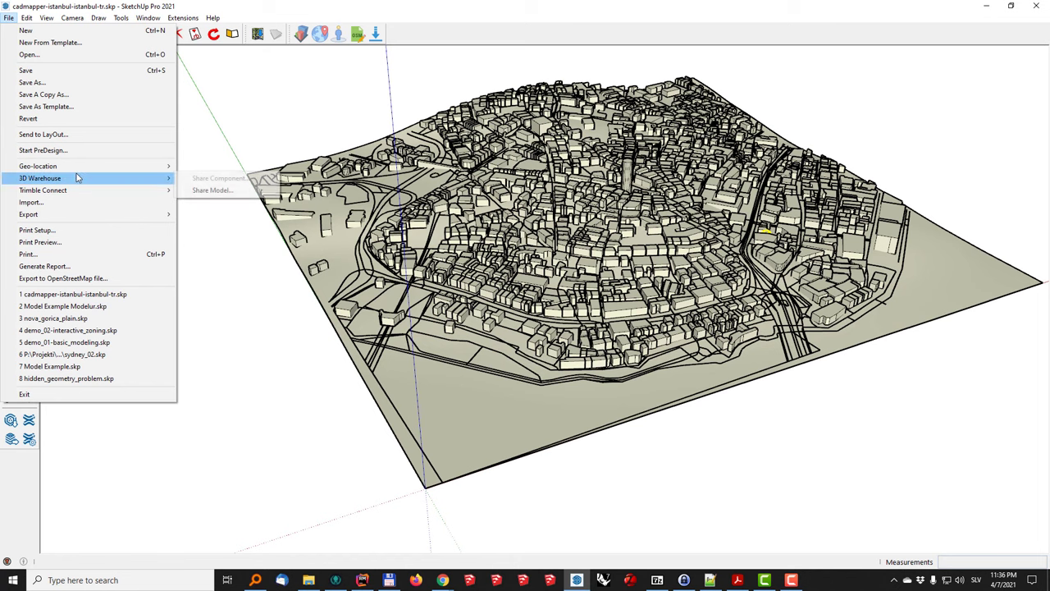
# Through Geo-location > Add More Imagery, zoom the map to level 15 over the Golden Horn.
pyautogui.moveTo(118, 166)
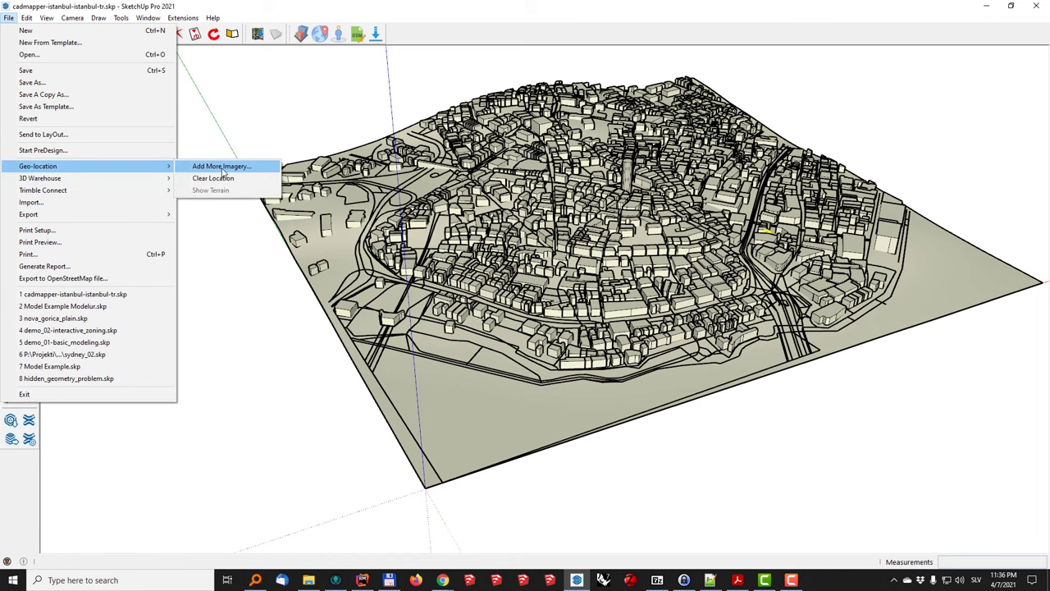
pyautogui.click(223, 167)
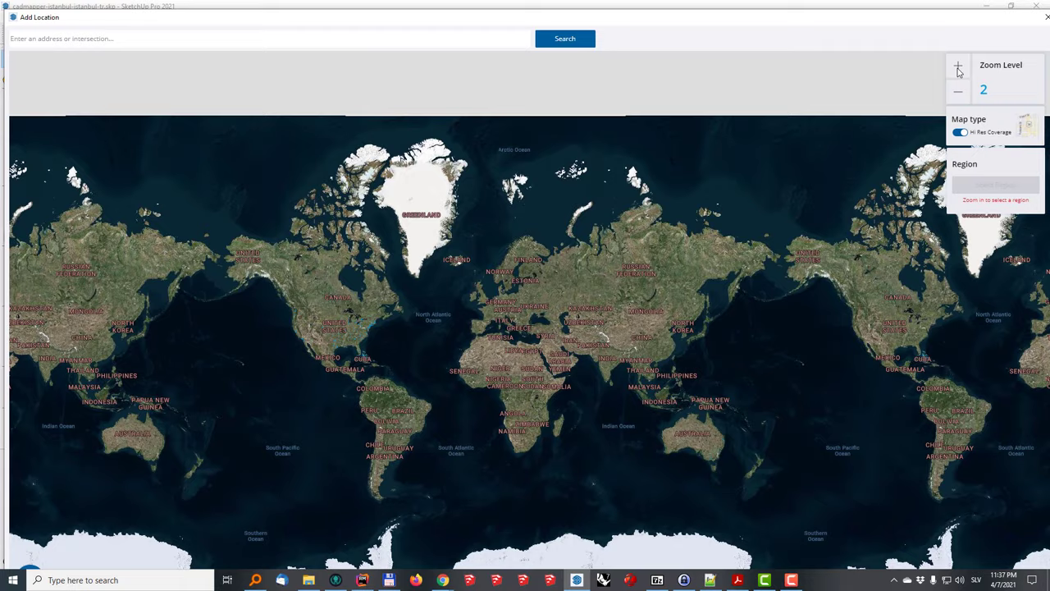
pyautogui.click(958, 68)
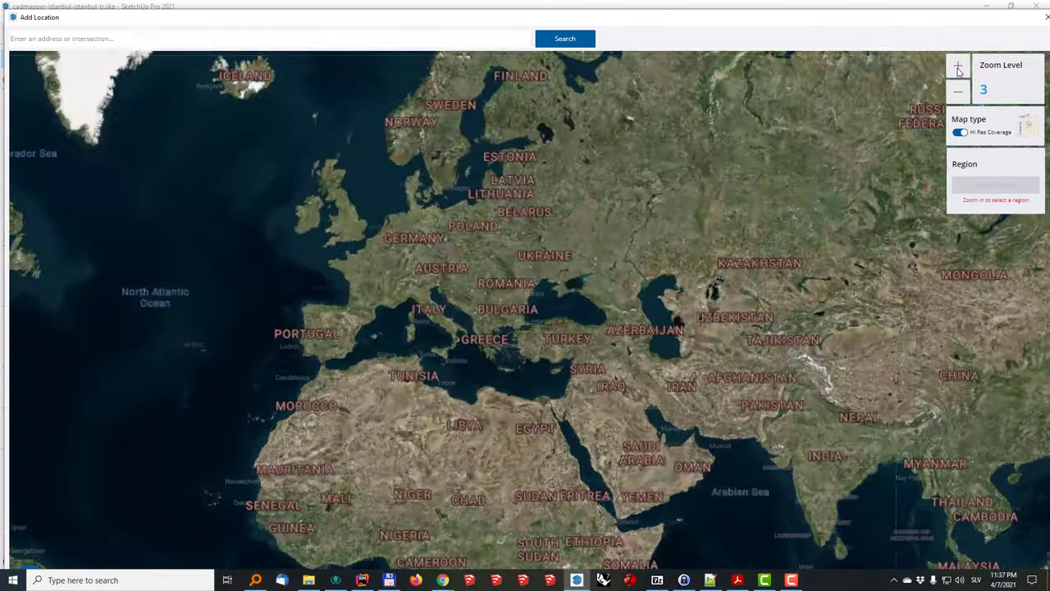
pyautogui.click(959, 68)
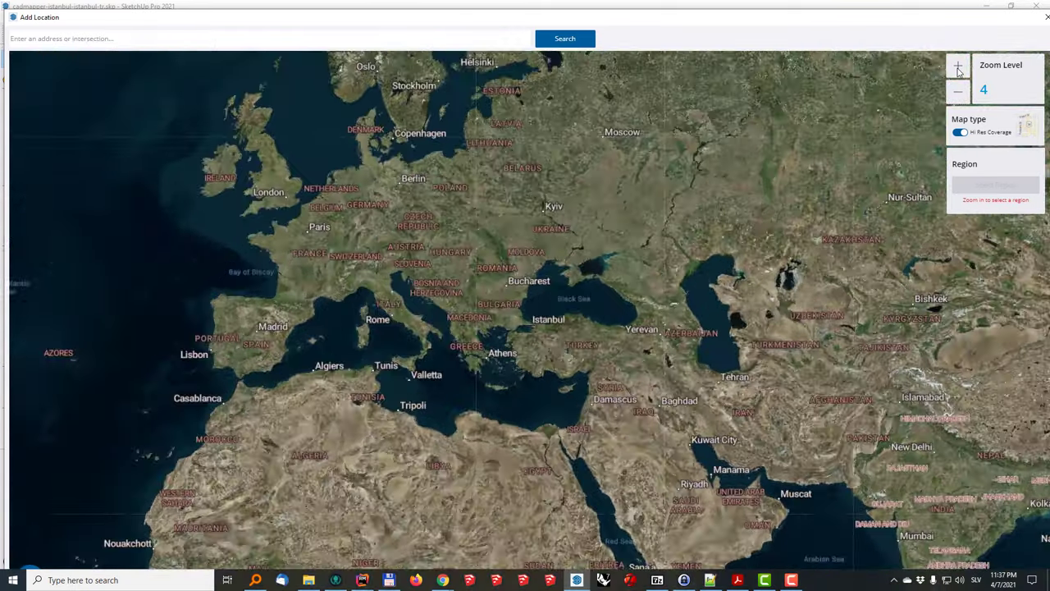
pyautogui.click(958, 68)
pyautogui.click(958, 68)
pyautogui.click(958, 68)
pyautogui.click(958, 68)
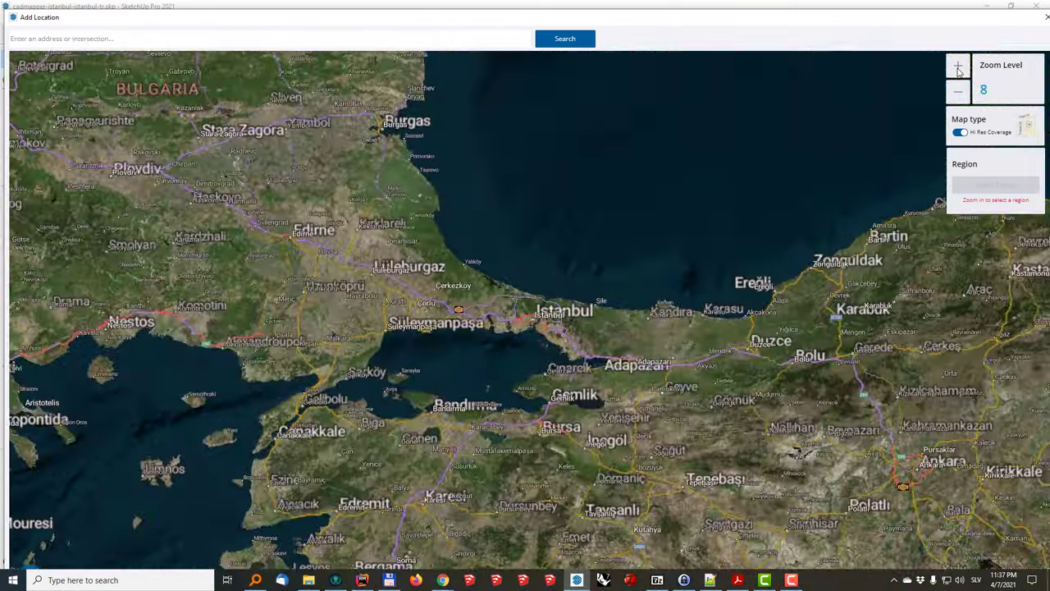
pyautogui.click(959, 68)
pyautogui.click(959, 68)
pyautogui.click(958, 68)
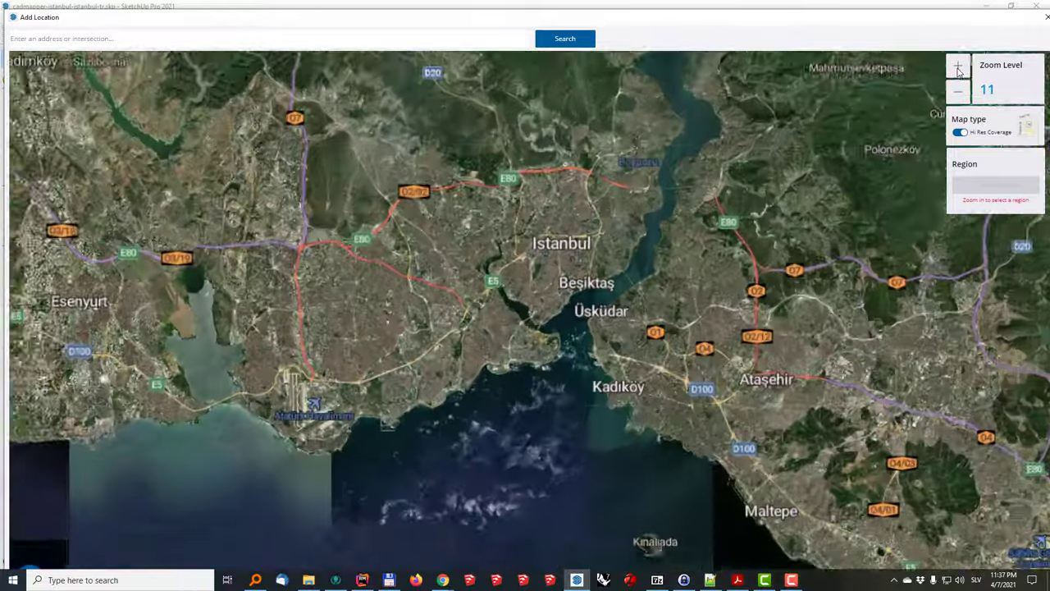
pyautogui.click(958, 68)
pyautogui.click(958, 68)
pyautogui.click(958, 68)
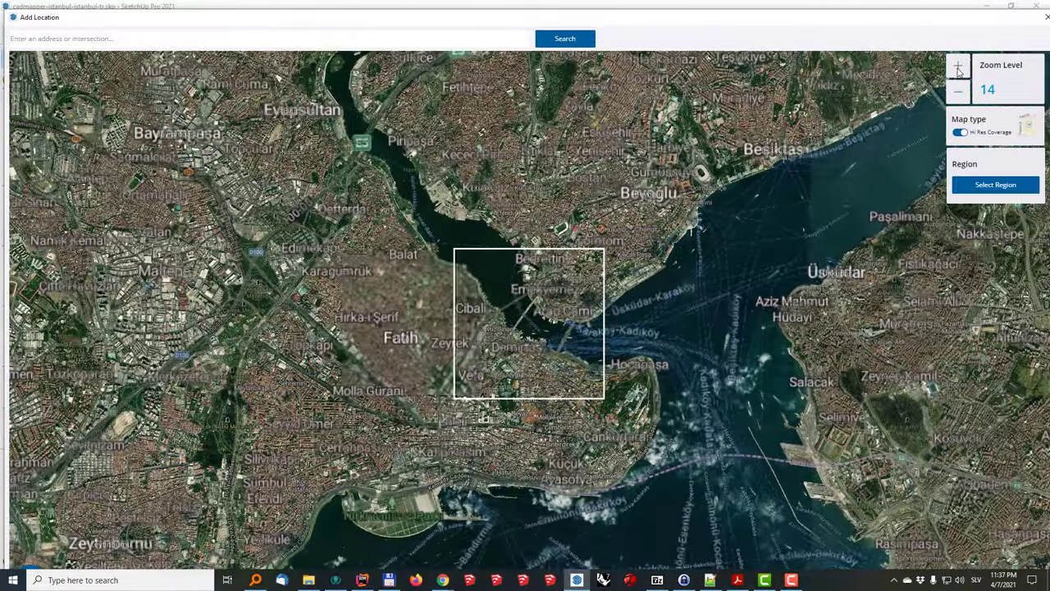
pyautogui.click(959, 69)
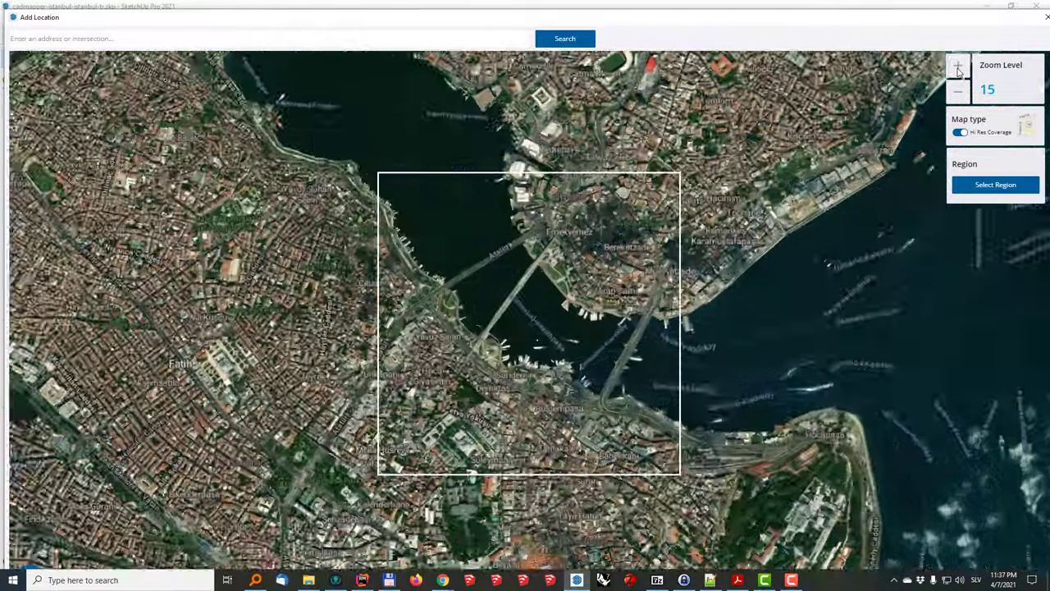
pyautogui.click(958, 68)
pyautogui.click(957, 90)
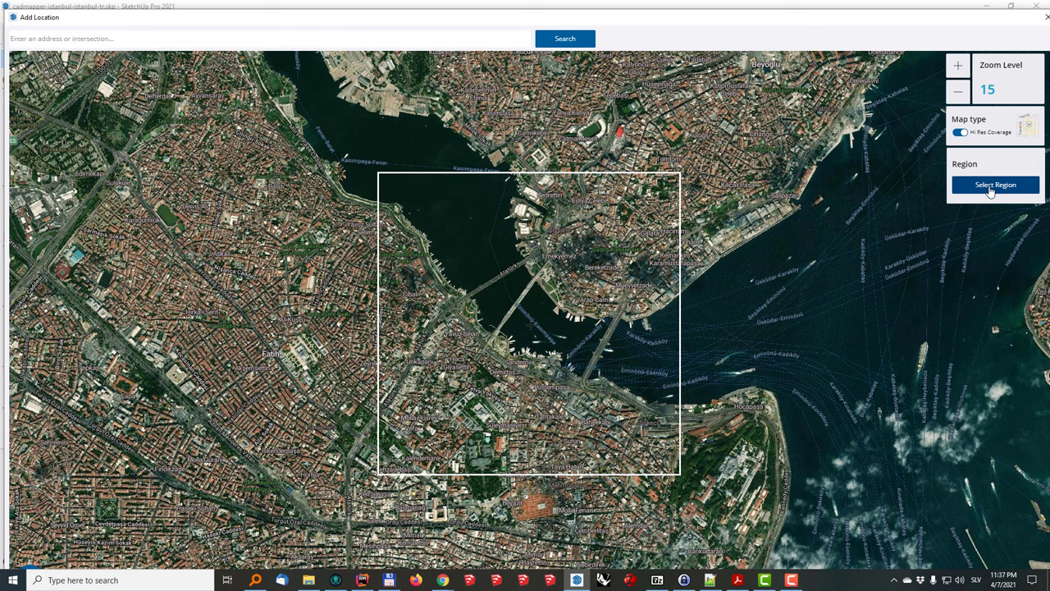
# Select that region and choose Digital Globe as the imagery provider.
pyautogui.click(990, 186)
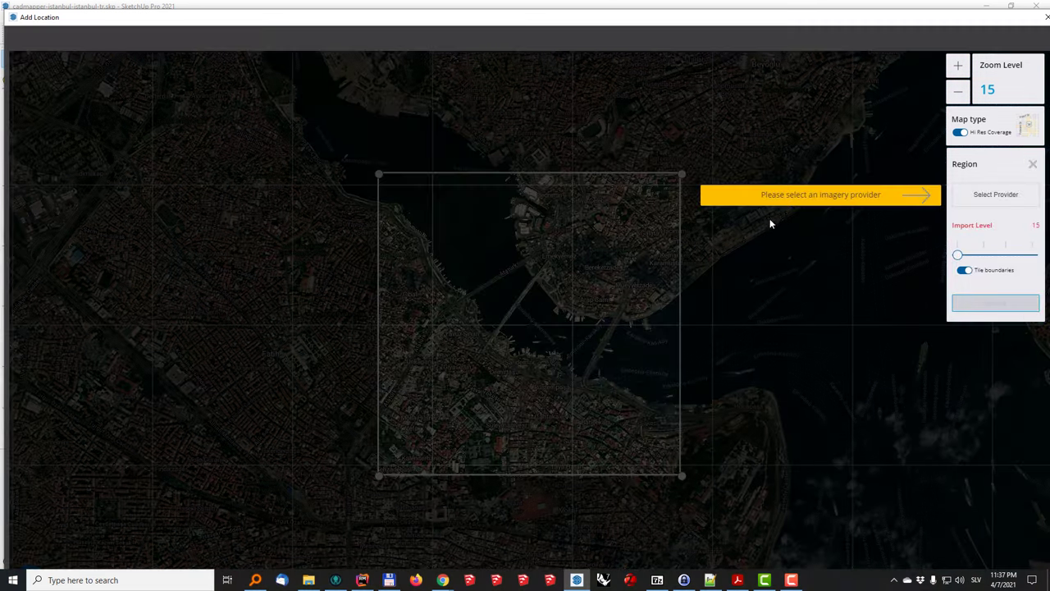
pyautogui.click(985, 198)
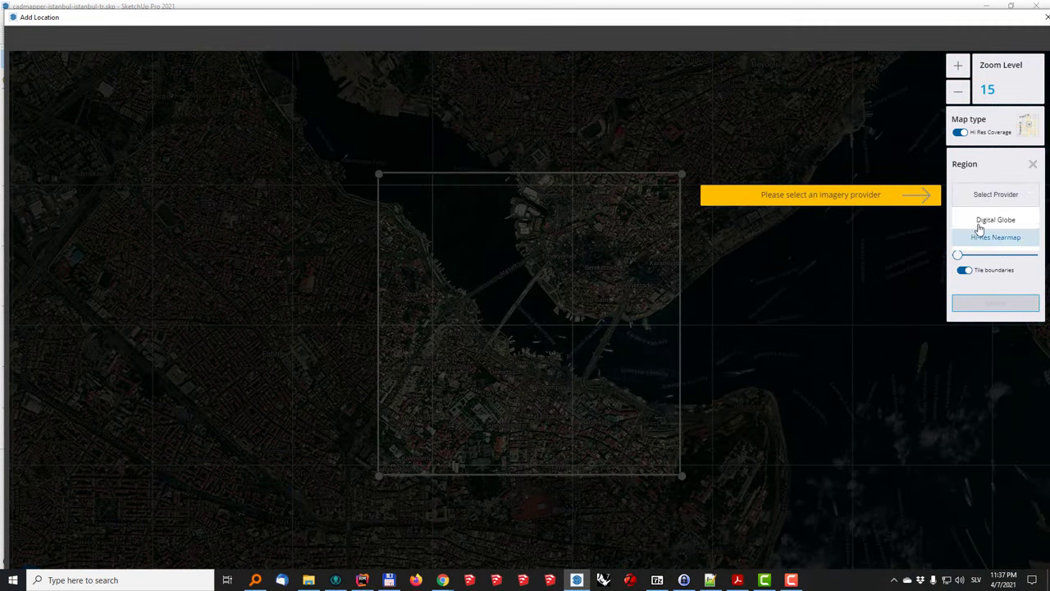
pyautogui.click(981, 217)
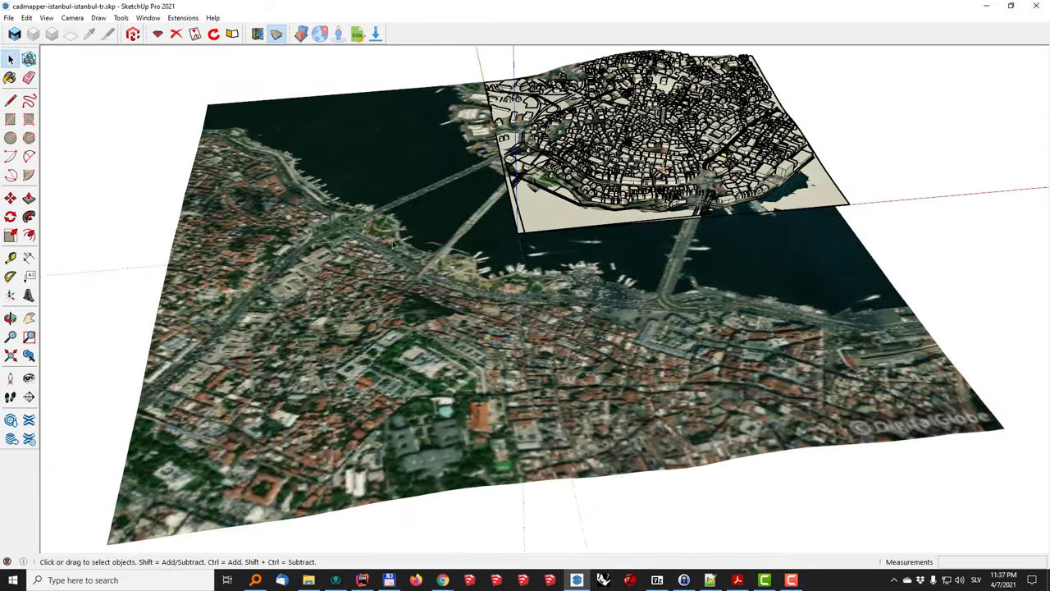
# Orbit to inspect the Digital Globe terrain with the CADMapper buildings floating above it.
pyautogui.moveTo(513, 110); pyautogui.dragTo(312, 123, button='middle')
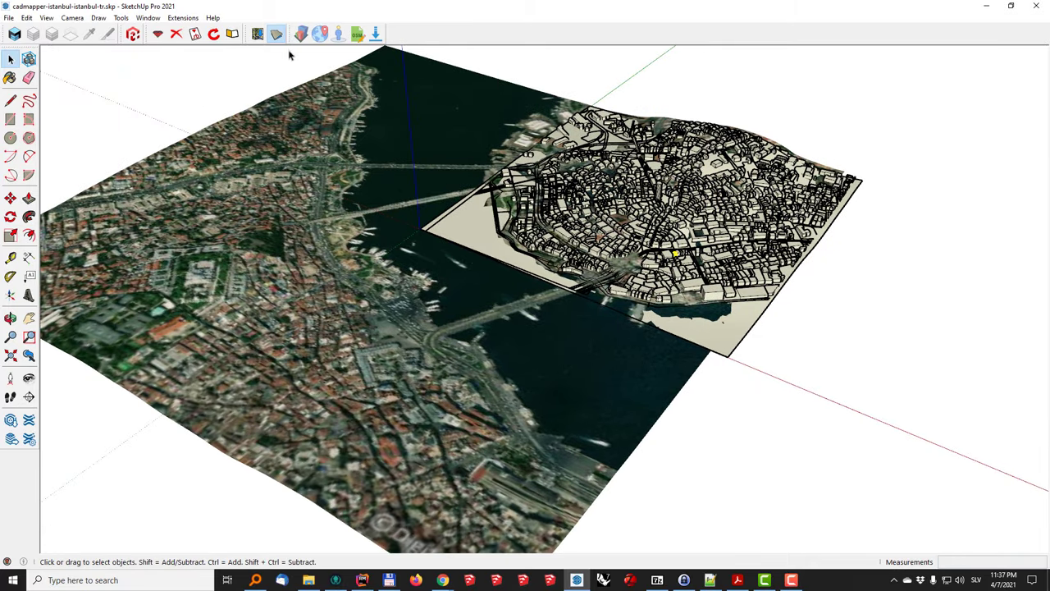
pyautogui.moveTo(295, 123); pyautogui.dragTo(305, 150, button='middle')
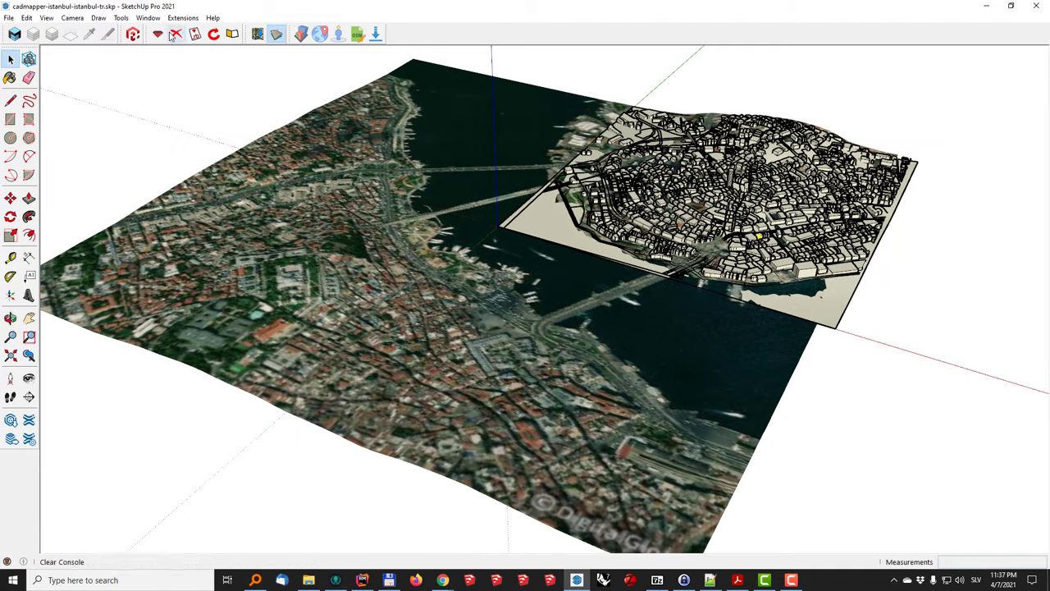
# Show the Default Tray and hide the water through major_roads tags, plus coastline and buildings.
pyautogui.click(147, 18)
pyautogui.moveTo(164, 30)
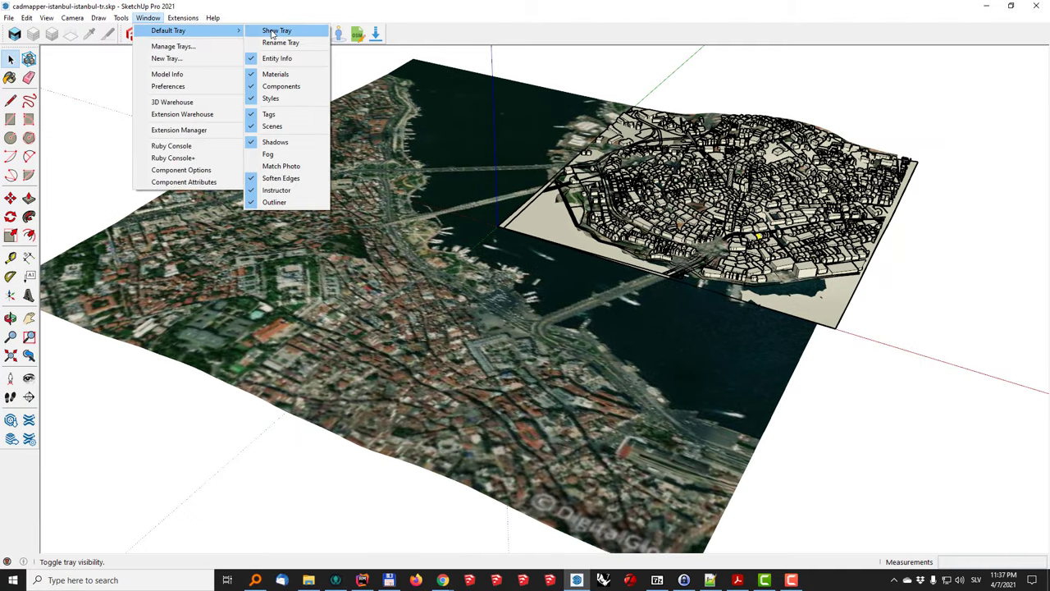
pyautogui.click(272, 31)
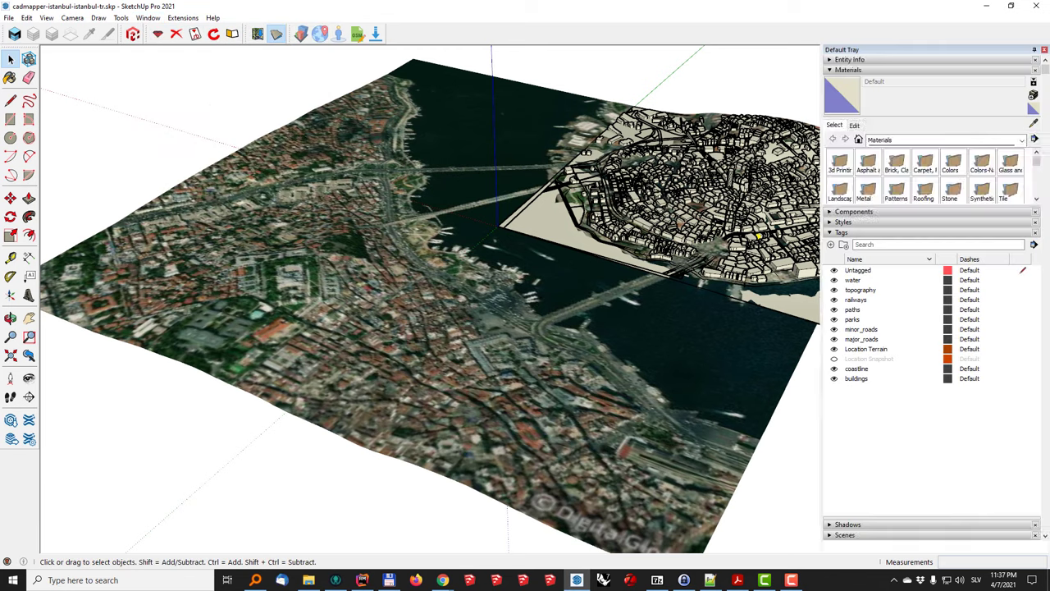
pyautogui.click(853, 339)
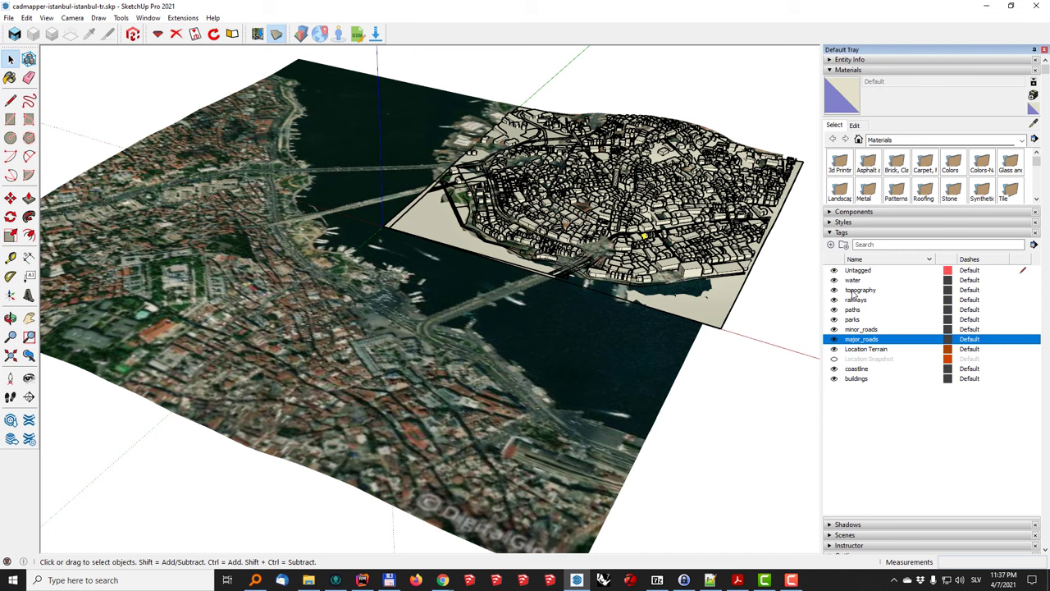
pyautogui.keyDown('shift'); pyautogui.click(841, 282); pyautogui.keyUp('shift')
pyautogui.click(834, 281)
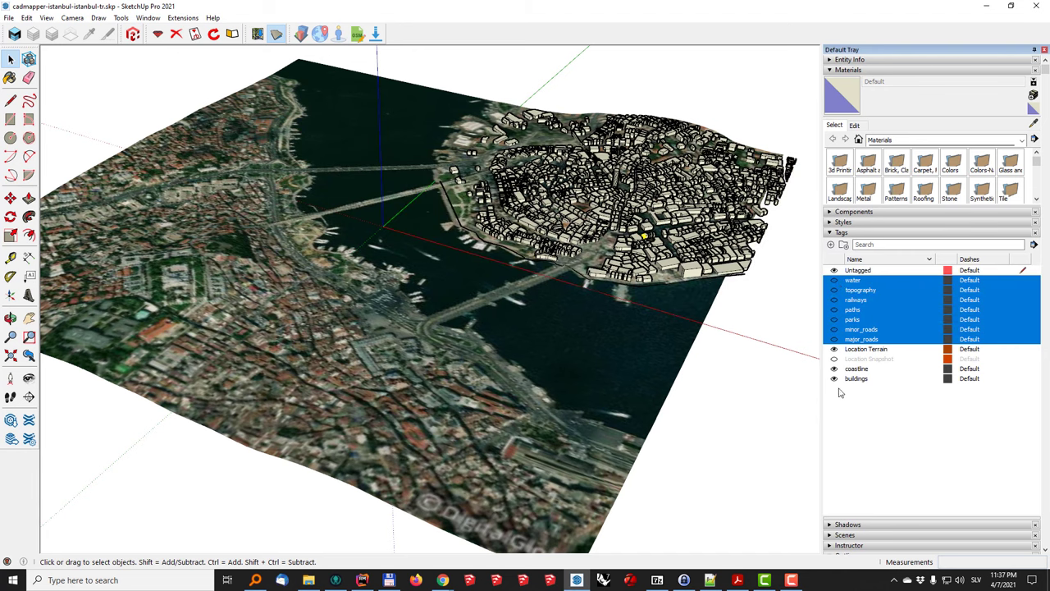
pyautogui.click(834, 368)
pyautogui.click(834, 378)
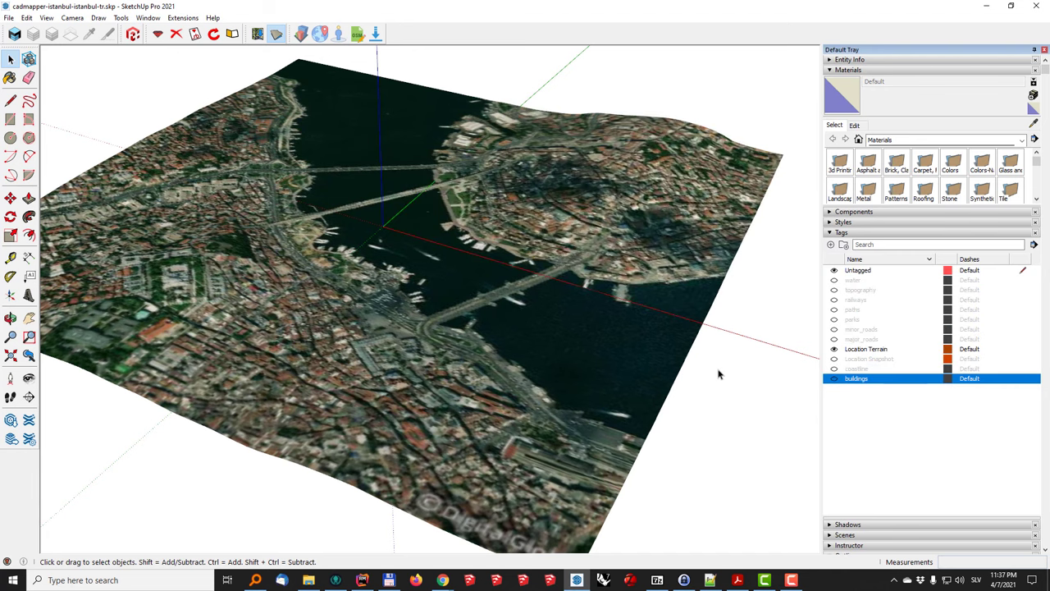
# Orbit the bare satellite terrain to a tilted overhead view of the Bosphorus.
pyautogui.moveTo(438, 301); pyautogui.dragTo(419, 263, button='middle')
pyautogui.press('o')
pyautogui.moveTo(418, 262); pyautogui.dragTo(604, 340)
pyautogui.press('space')
pyautogui.moveTo(604, 340); pyautogui.dragTo(446, 211, button='middle')
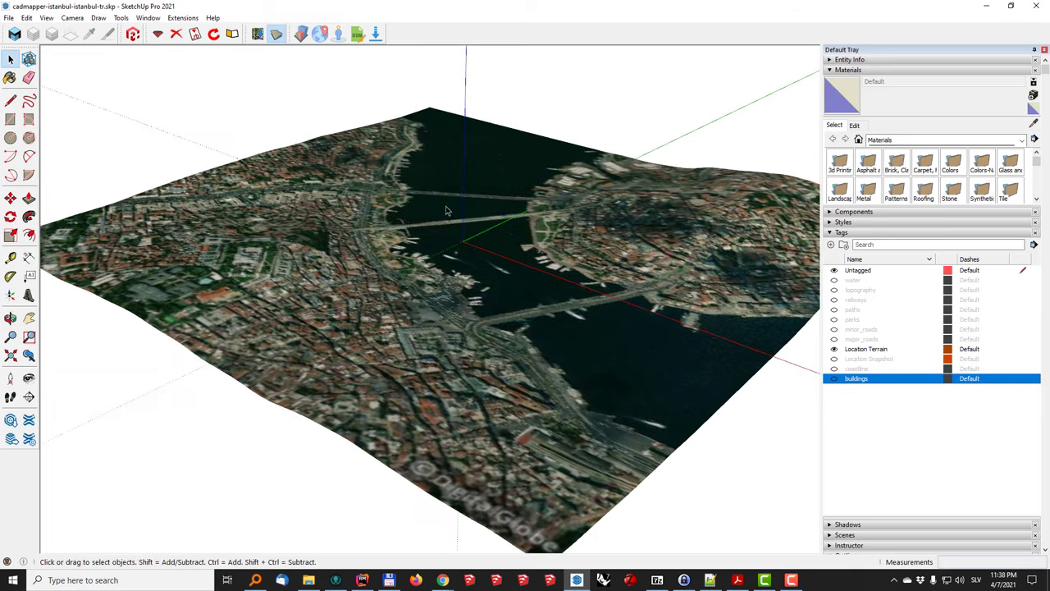
# Open PlaceMaker's Buildings settings and close the Default Tray to widen the view.
pyautogui.click(302, 34)
pyautogui.click(1044, 50)
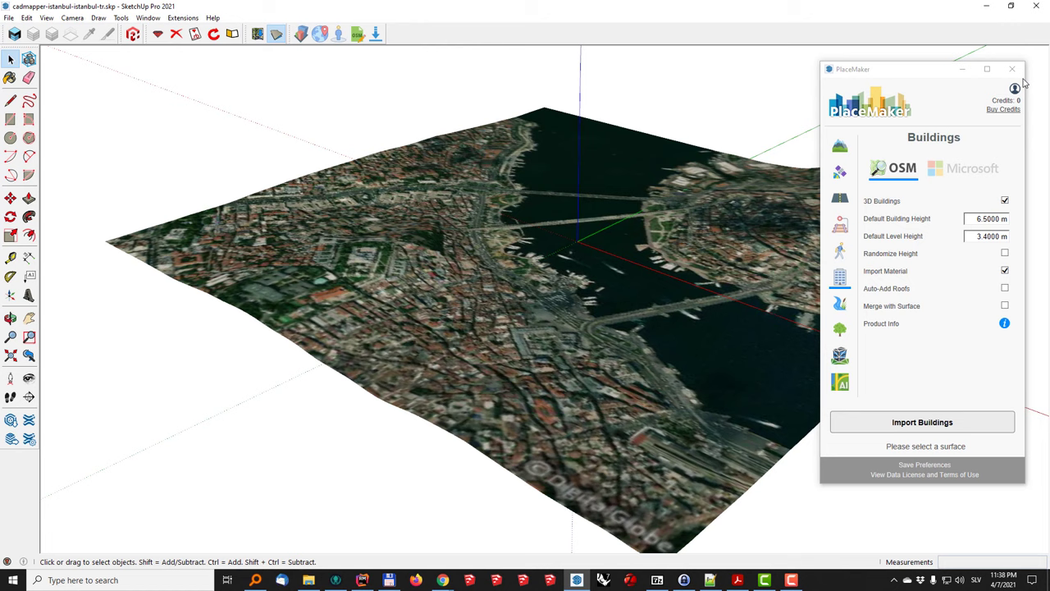
pyautogui.moveTo(886, 75); pyautogui.dragTo(913, 73)
pyautogui.moveTo(803, 91); pyautogui.dragTo(858, 197, button='middle')
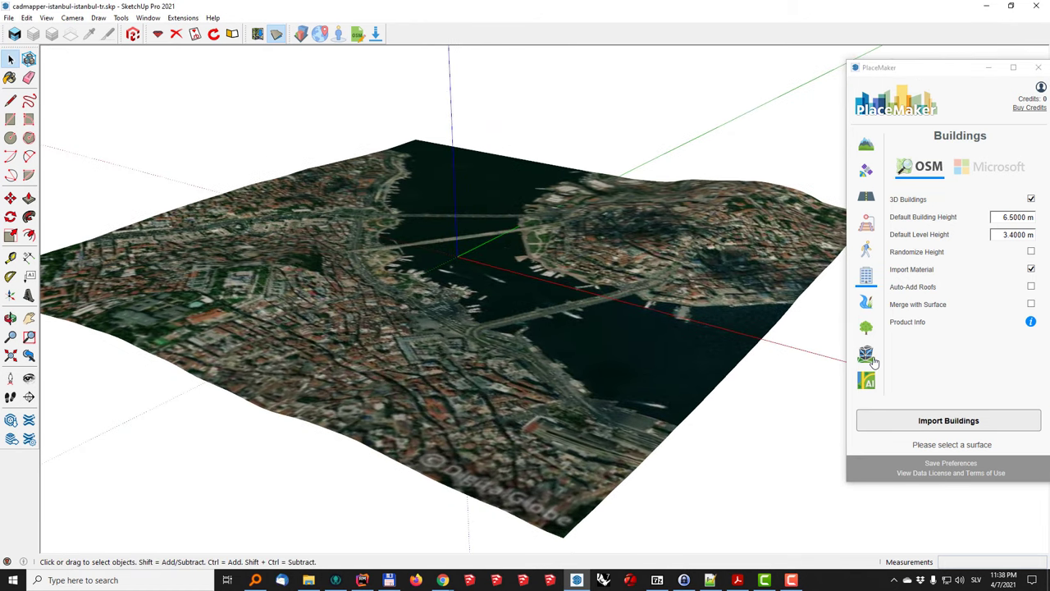
# Shift the PlaceMaker panel up-left and select the satellite terrain as the import surface.
pyautogui.moveTo(914, 73)
pyautogui.mouseDown()
pyautogui.moveTo(885, 64)
pyautogui.moveTo(901, 69)
pyautogui.mouseUp()
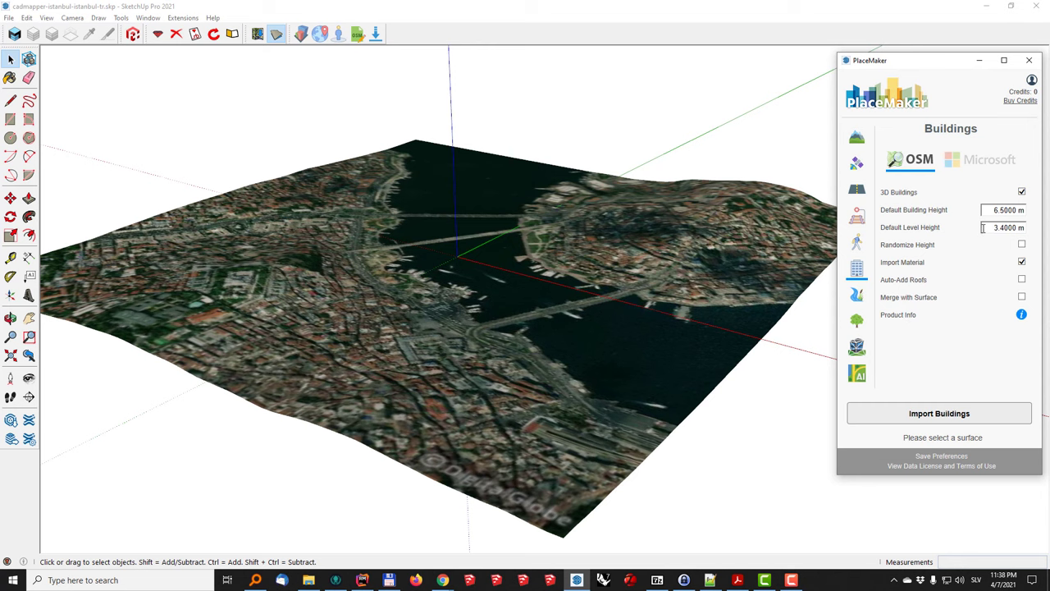
pyautogui.moveTo(661, 267); pyautogui.dragTo(627, 259, button='middle')
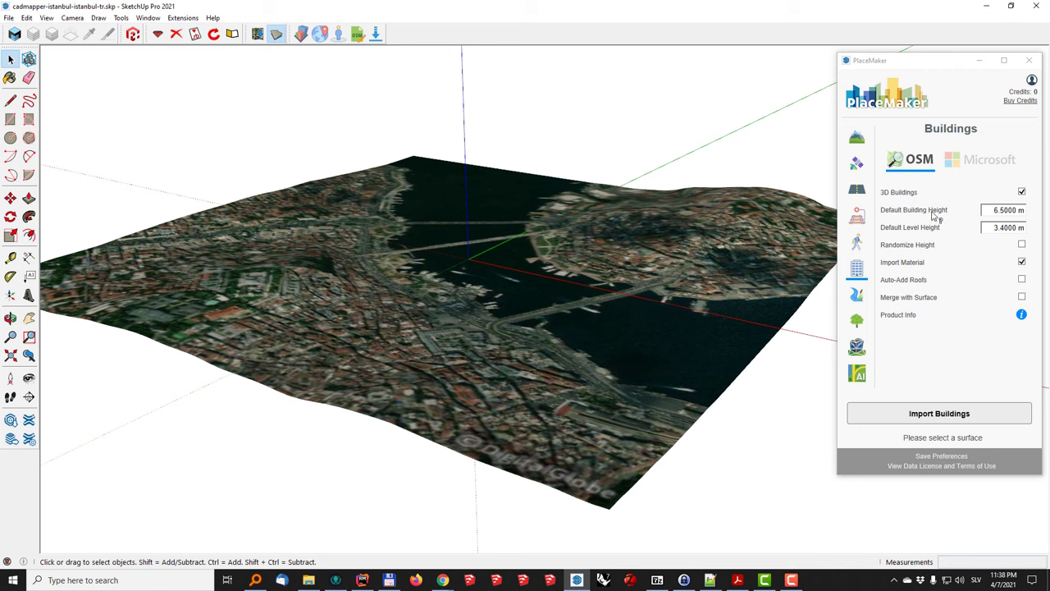
pyautogui.click(931, 410)
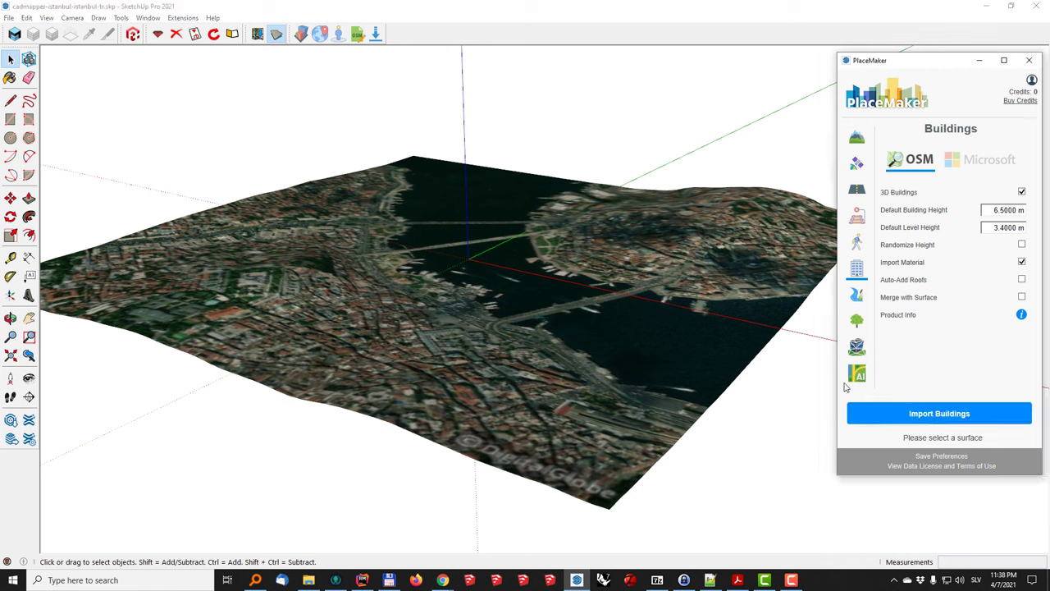
pyautogui.click(622, 277)
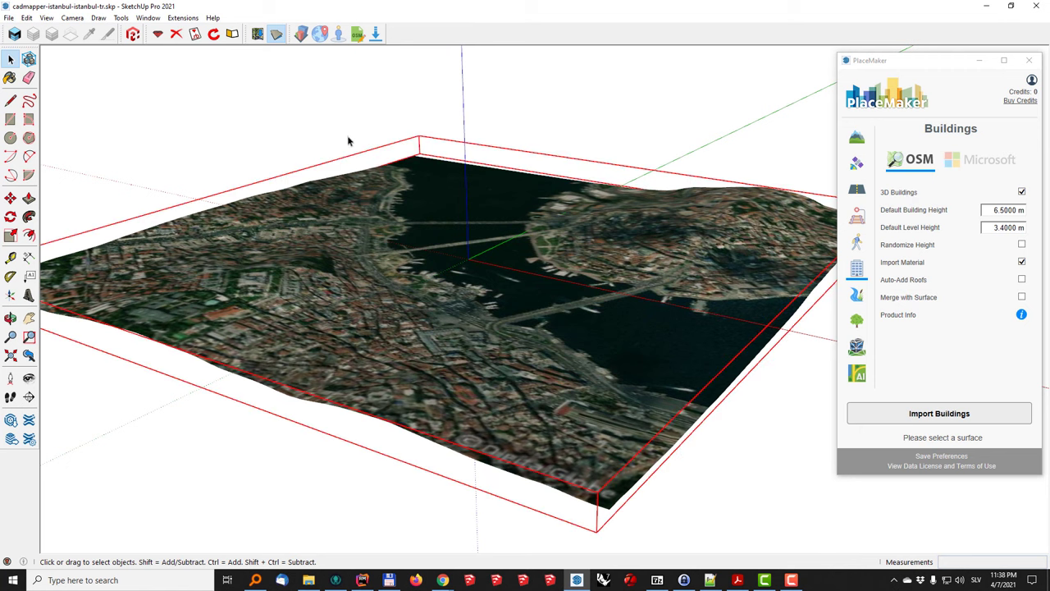
# Preview Istanbul's OSM 3D buildings on the terrain and inspect them while the 205-credit order waits.
pyautogui.click(933, 415)
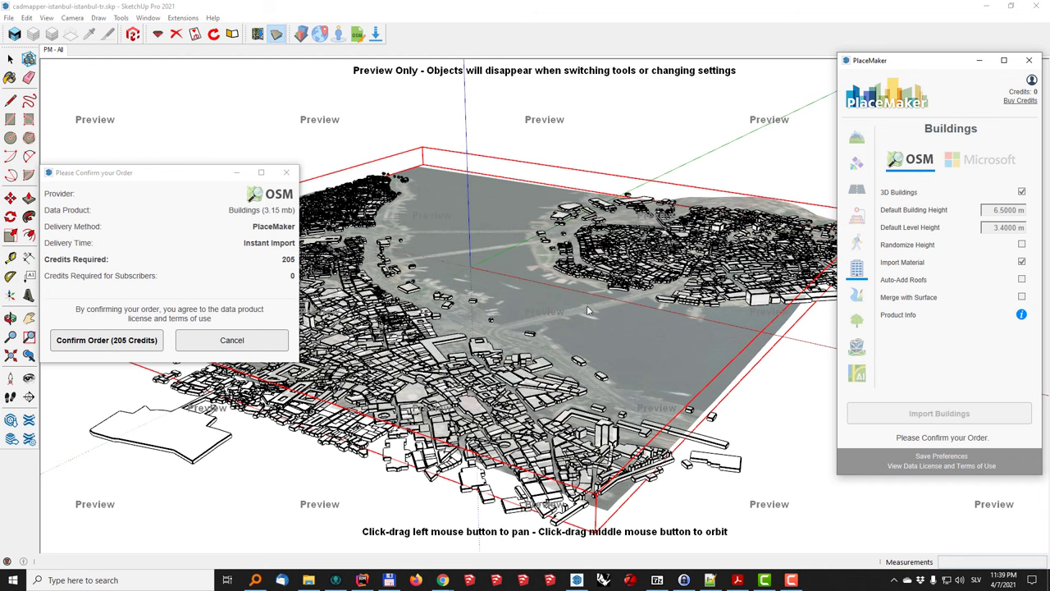
pyautogui.moveTo(493, 283)
pyautogui.mouseDown(button='middle')
pyautogui.moveTo(519, 322)
pyautogui.moveTo(518, 107)
pyautogui.mouseUp(button='middle')
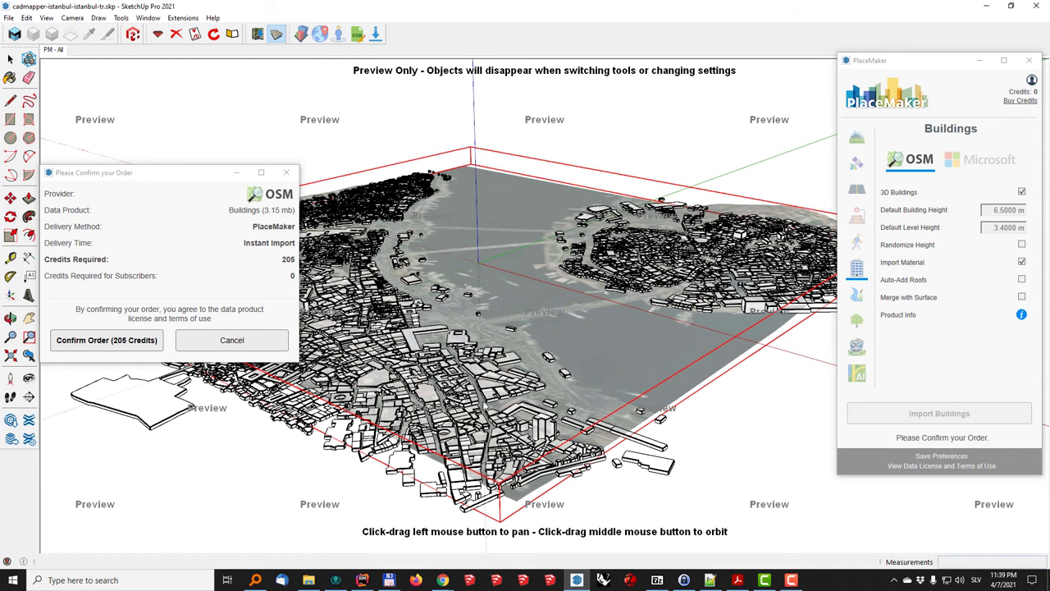
pyautogui.moveTo(484, 406)
pyautogui.mouseDown(button='middle')
pyautogui.moveTo(473, 345)
pyautogui.moveTo(480, 233)
pyautogui.mouseUp(button='middle')
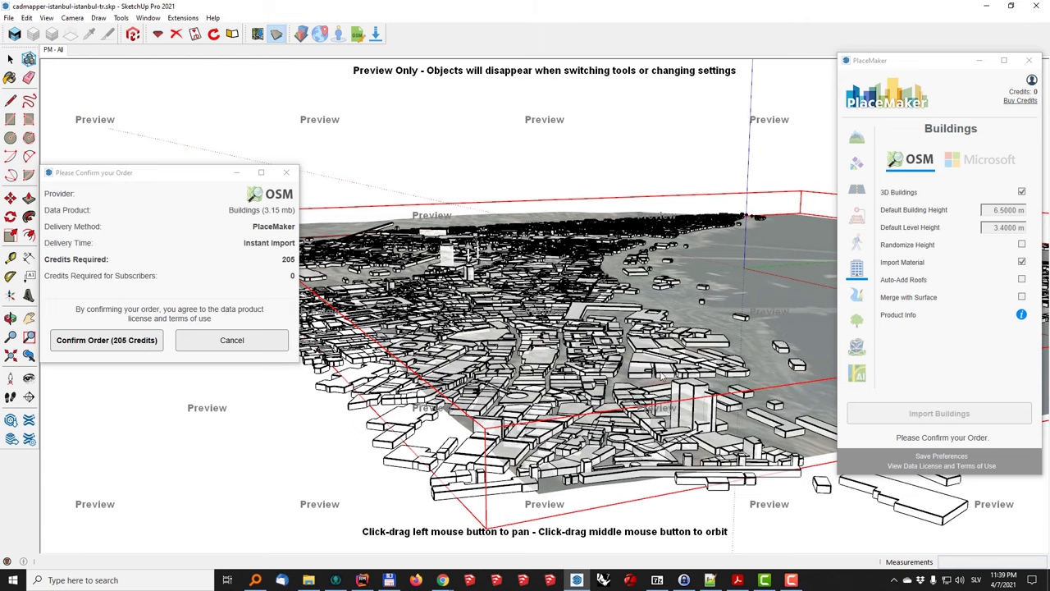
pyautogui.scroll(5, 725, 381)
pyautogui.scroll(-3, 704, 375)
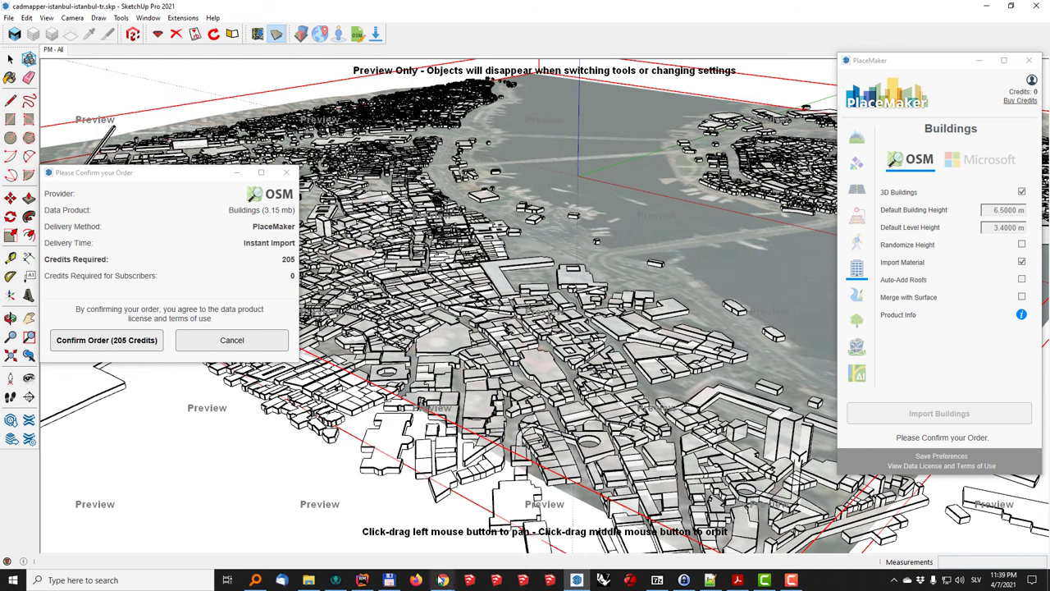
# Bring Chrome forward and view the suplacemaker.com website.
pyautogui.moveTo(442, 580)
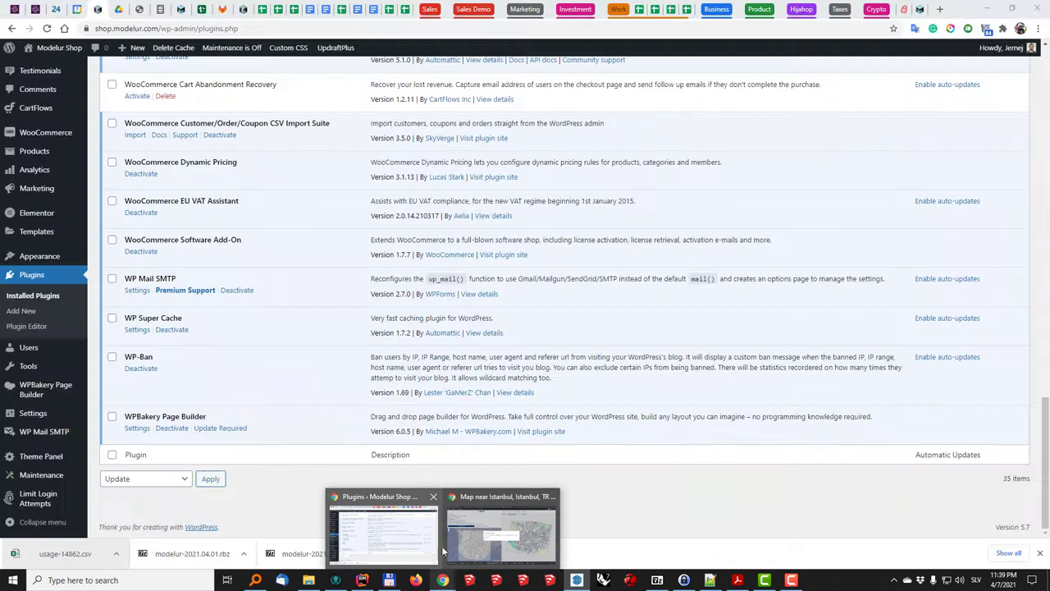
pyautogui.click(470, 551)
pyautogui.click(329, 9)
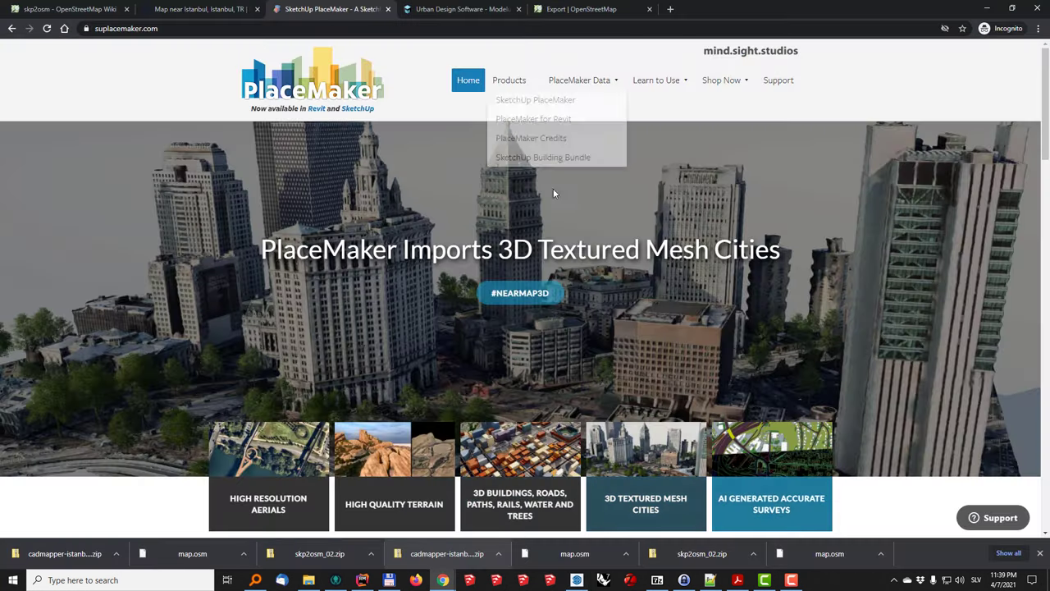
pyautogui.scroll(-6, 649, 375)
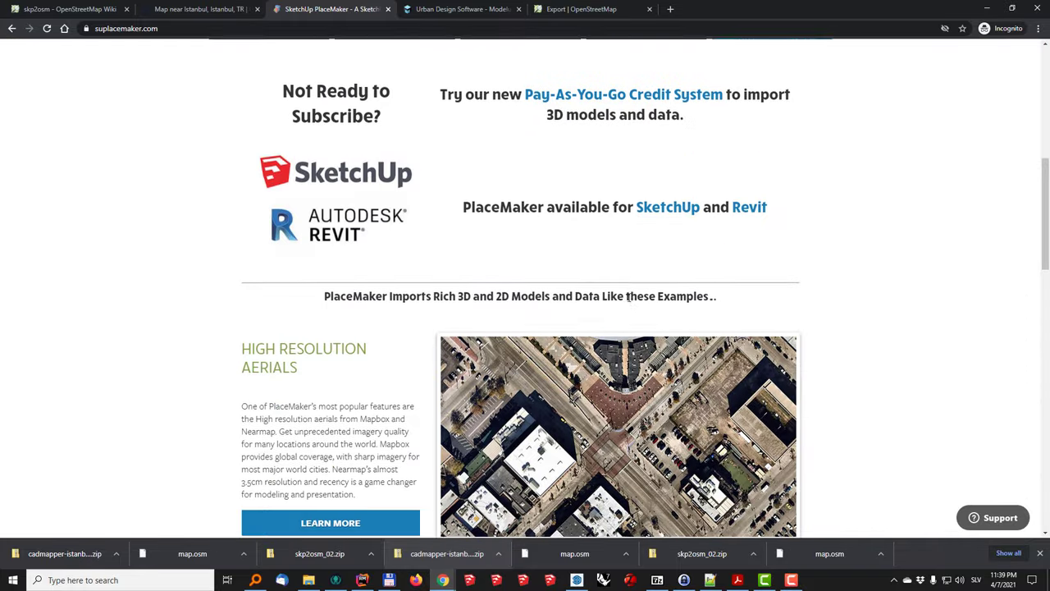
pyautogui.scroll(2, 543, 253)
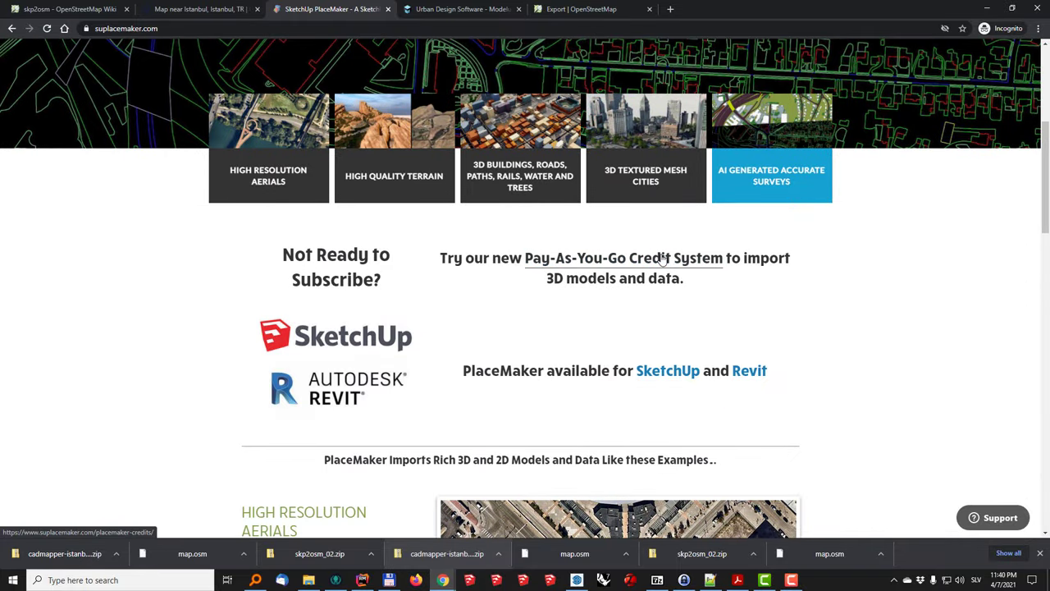
pyautogui.scroll(4, 648, 99)
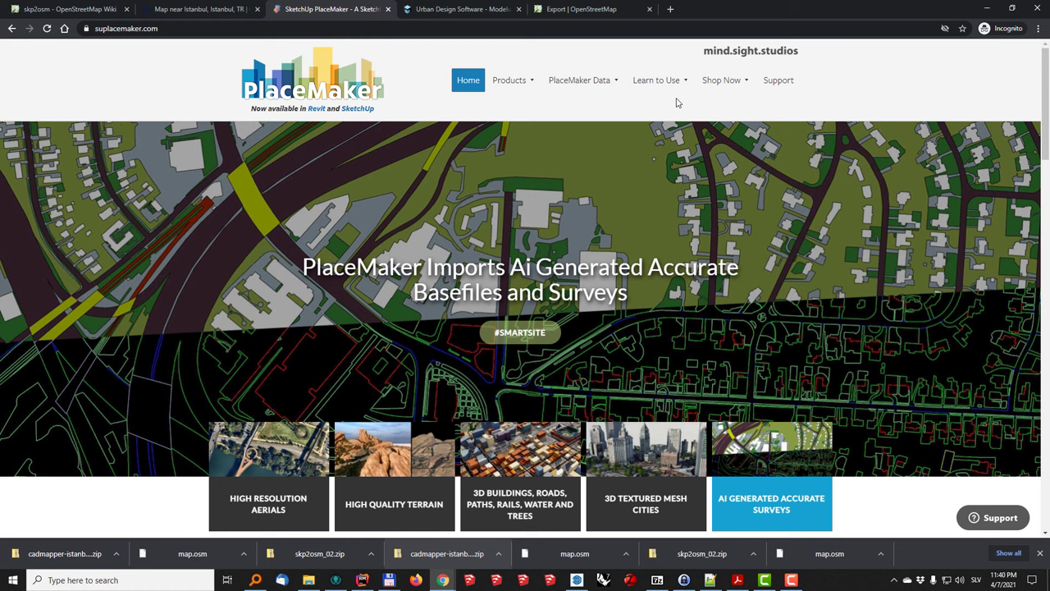
# Compare the Pay-As-You-Go and Subscription Bundle plans on the Shop page, then return to SketchUp.
pyautogui.click(729, 101)
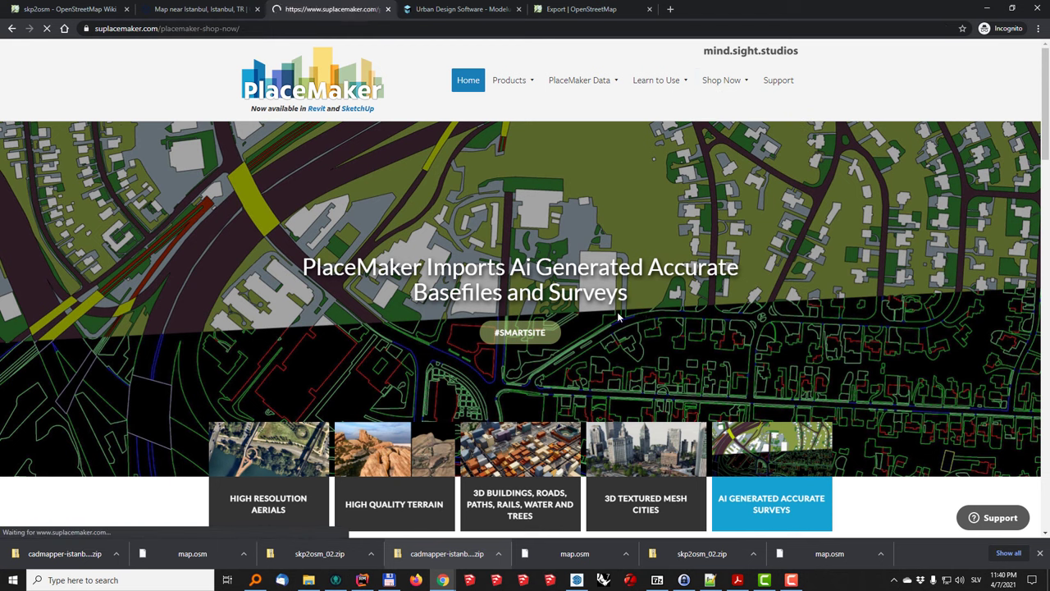
pyautogui.scroll(-4, 698, 365)
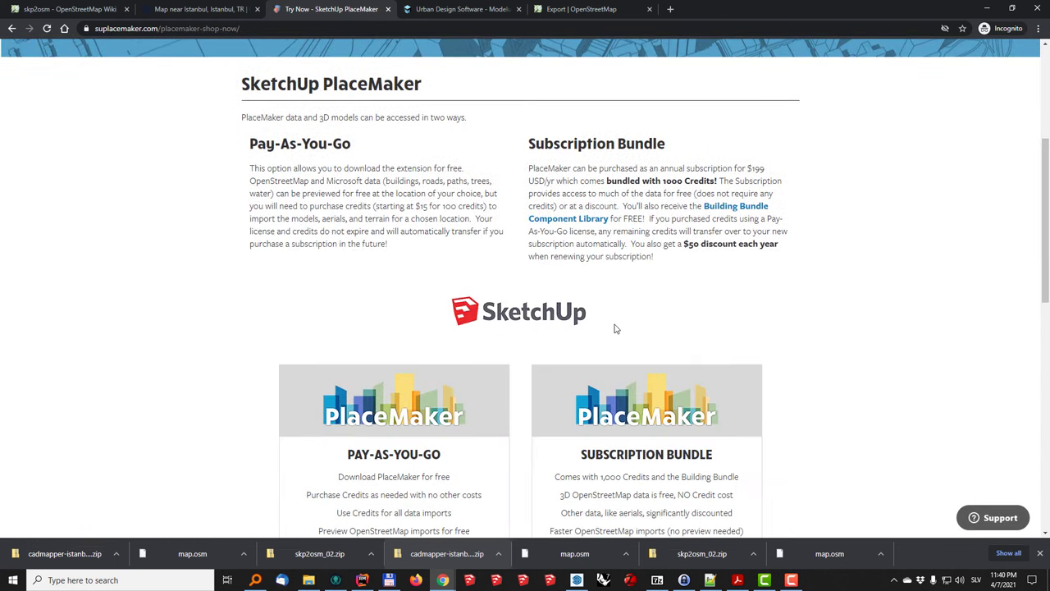
pyautogui.scroll(-2, 615, 328)
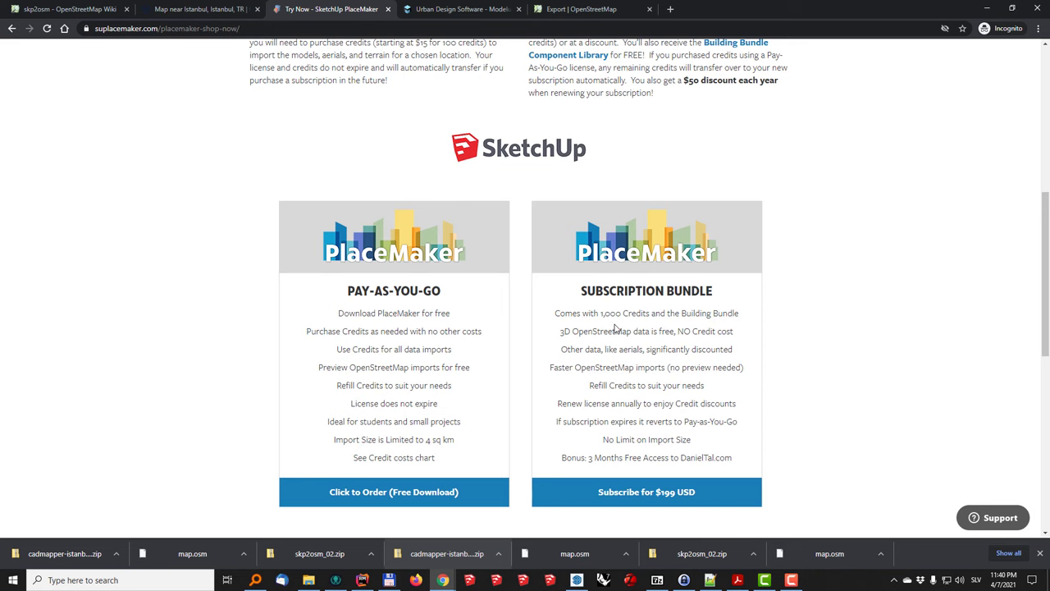
pyautogui.hotkey('alt', 'Tab')
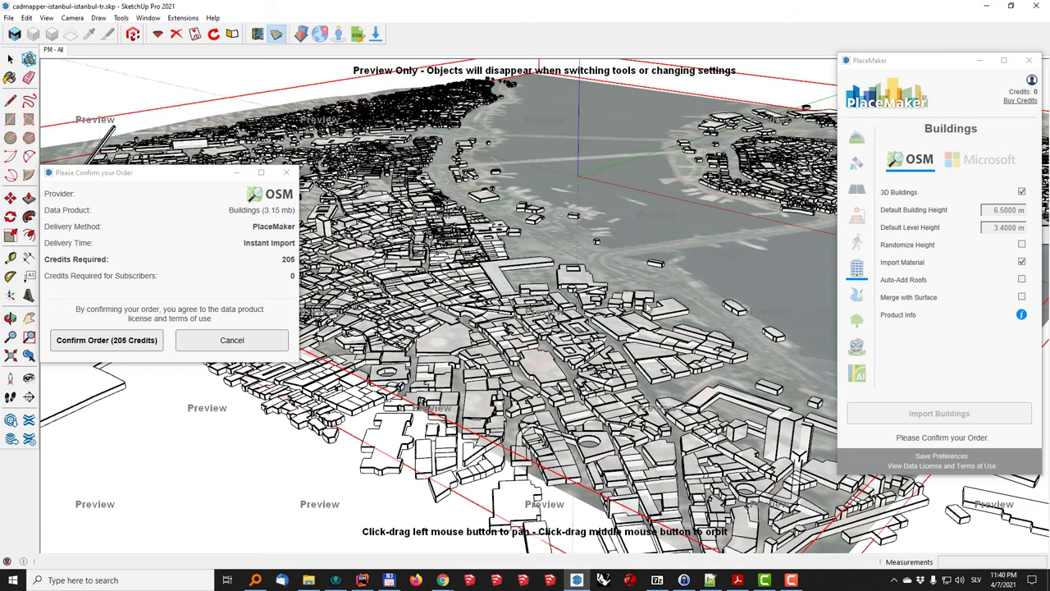
# Cancel the 205-credit building order, orbit the bare terrain, and close PlaceMaker.
pyautogui.moveTo(432, 369); pyautogui.dragTo(440, 300, button='middle')
pyautogui.click(242, 342)
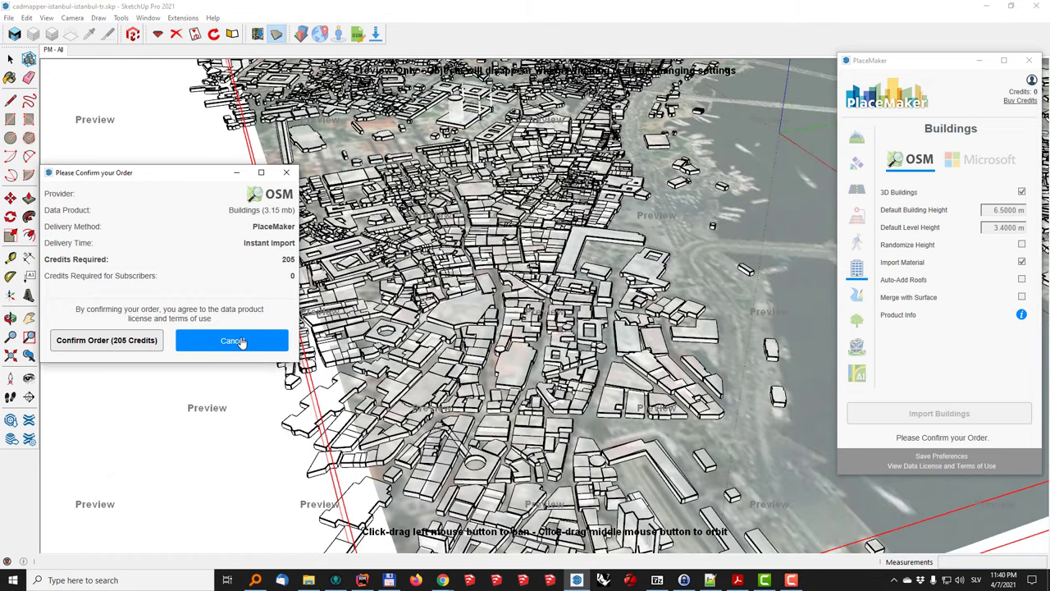
pyautogui.click(242, 342)
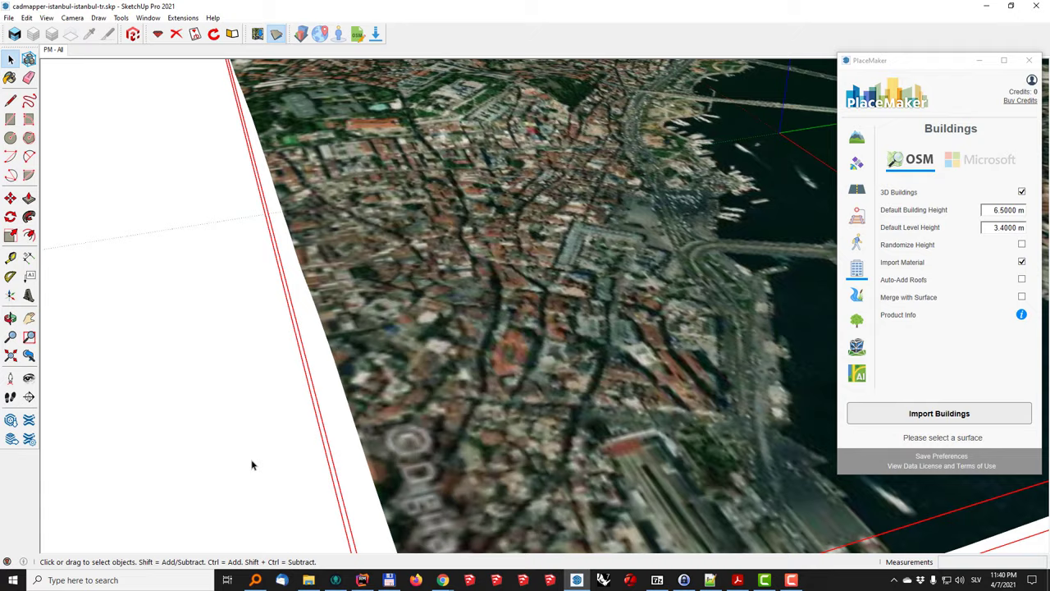
pyautogui.moveTo(253, 464); pyautogui.dragTo(566, 265, button='middle')
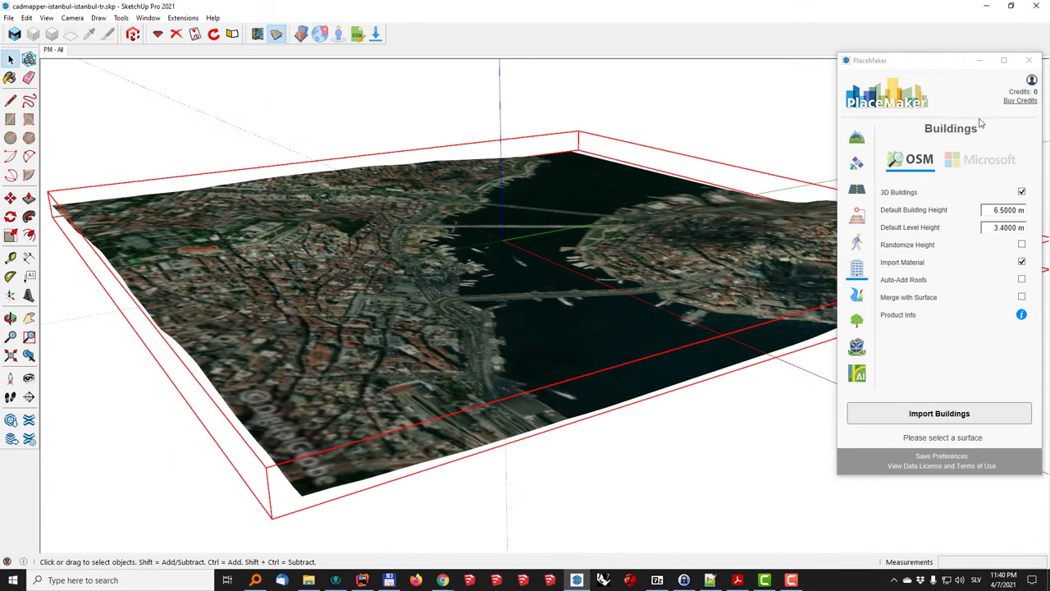
pyautogui.click(1029, 60)
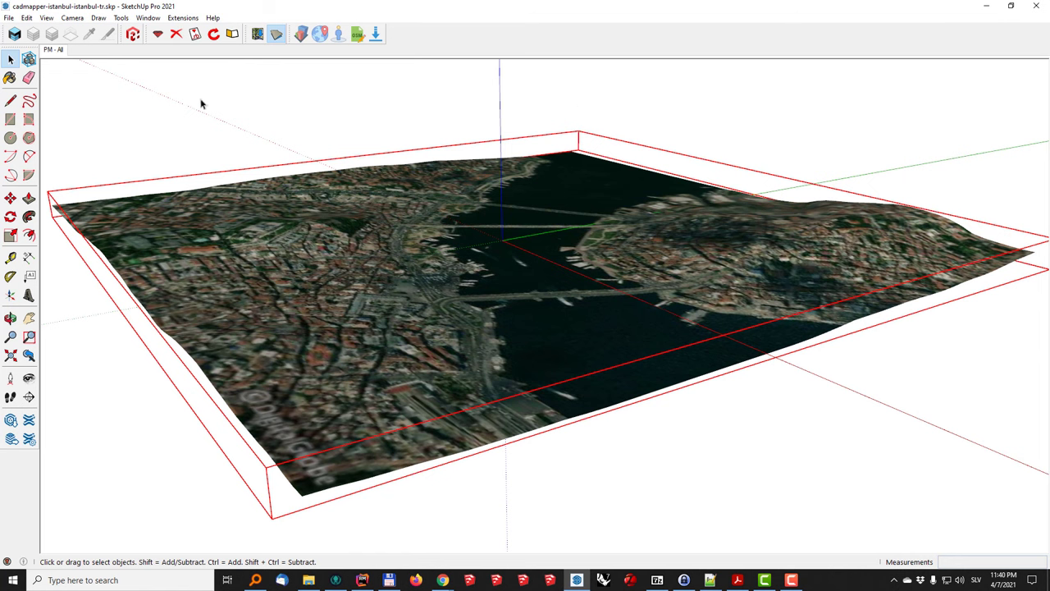
# Dock the Modelur panel at the top-right beside the terrain and open its File menu.
pyautogui.moveTo(291, 241); pyautogui.dragTo(328, 220, button='middle')
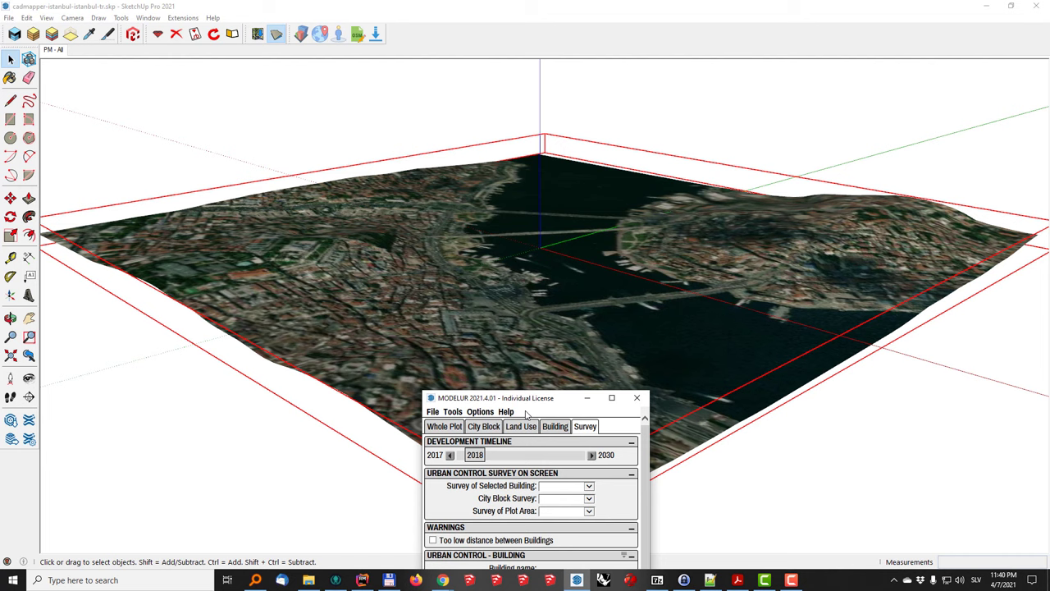
pyautogui.moveTo(541, 401); pyautogui.dragTo(912, 82)
pyautogui.moveTo(695, 264); pyautogui.dragTo(541, 283, button='middle')
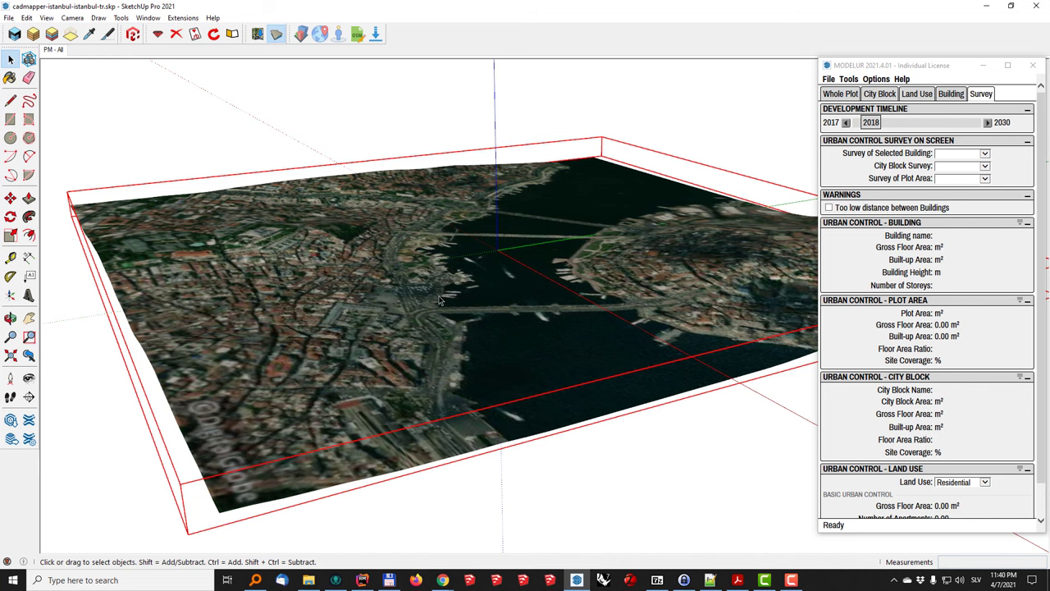
pyautogui.moveTo(439, 288); pyautogui.dragTo(480, 304, button='middle')
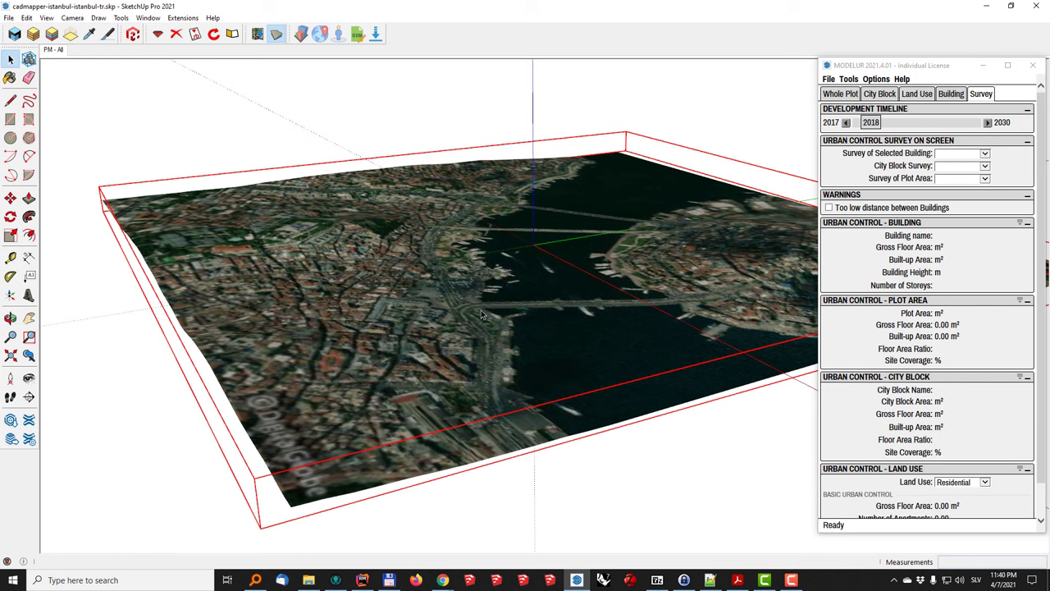
pyautogui.click(829, 80)
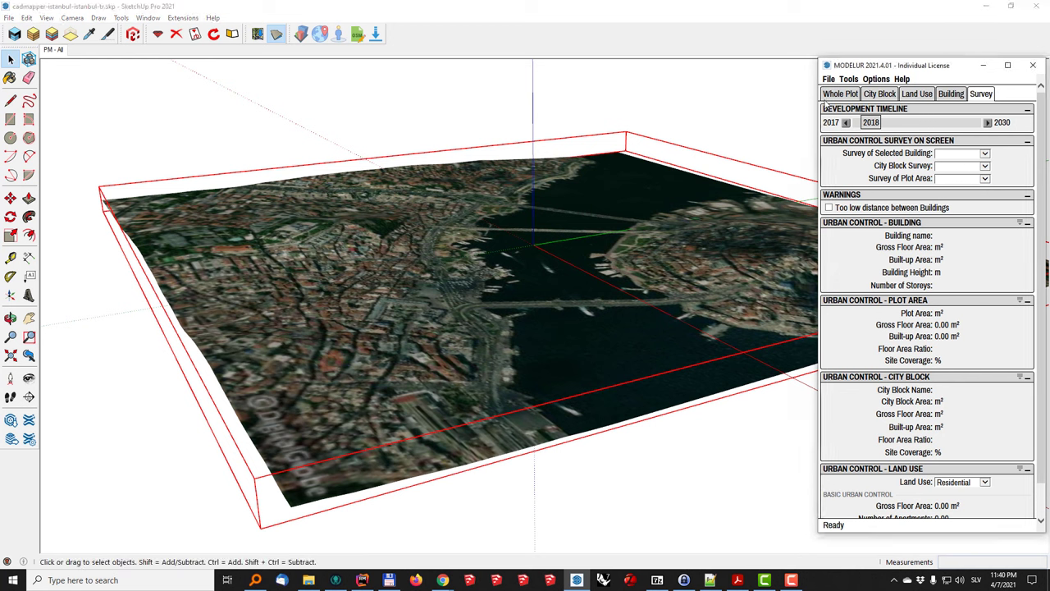
pyautogui.click(828, 79)
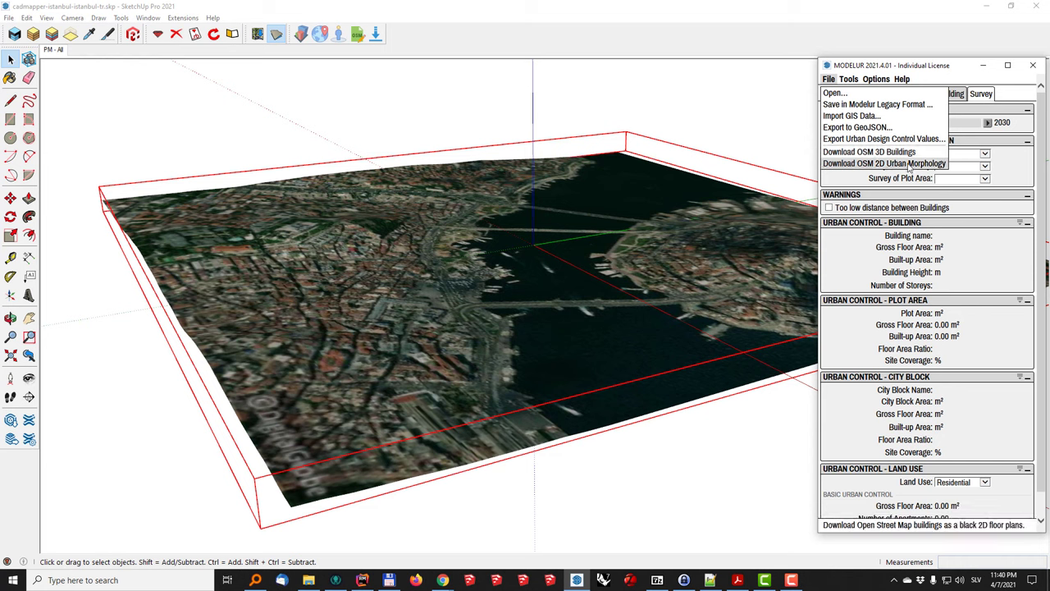
# Dismiss Modelur's File menu and browse the Extensions menu without choosing anything.
pyautogui.click(587, 109)
pyautogui.moveTo(447, 176)
pyautogui.mouseDown(button='middle')
pyautogui.moveTo(403, 183)
pyautogui.moveTo(414, 197)
pyautogui.mouseUp(button='middle')
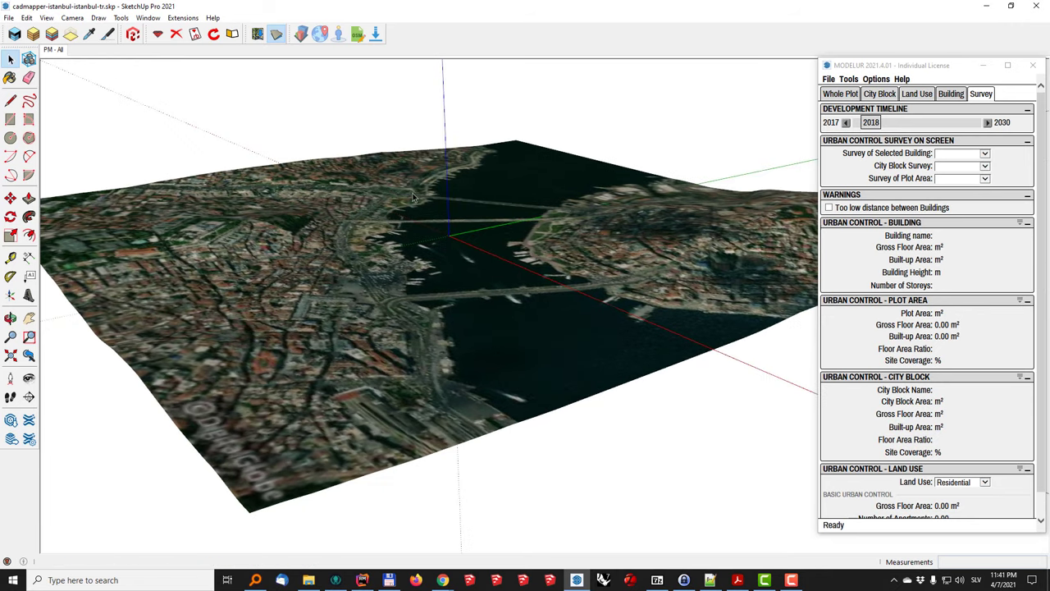
pyautogui.click(184, 18)
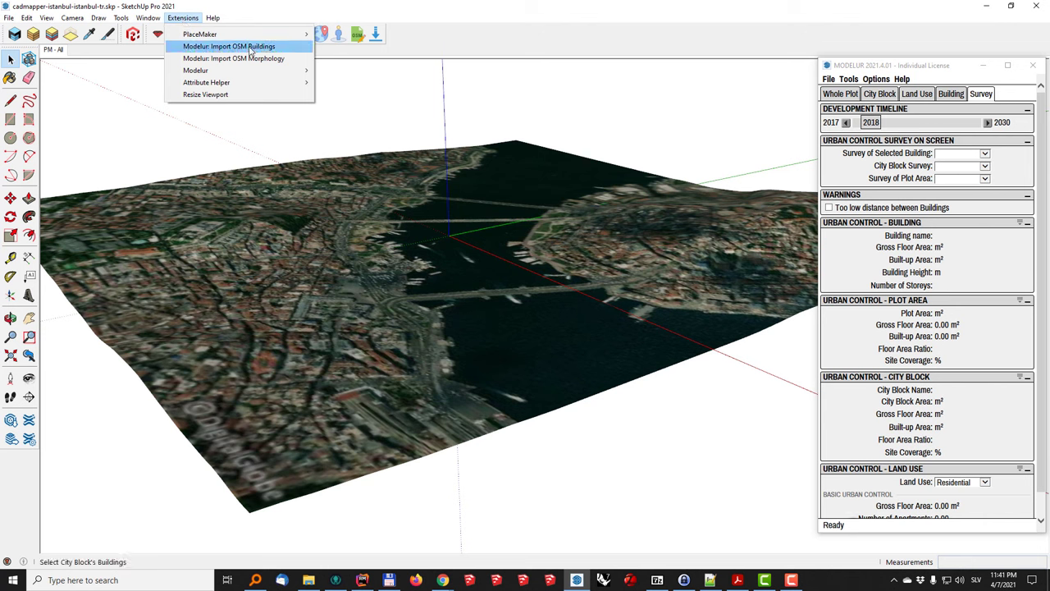
pyautogui.click(381, 247)
# Select the terrain and run Modelur's OSM 3D buildings import from Extensions.
pyautogui.click(381, 246)
pyautogui.moveTo(381, 245); pyautogui.dragTo(552, 259, button='middle')
pyautogui.moveTo(367, 334); pyautogui.dragTo(362, 316, button='middle')
pyautogui.click(183, 17)
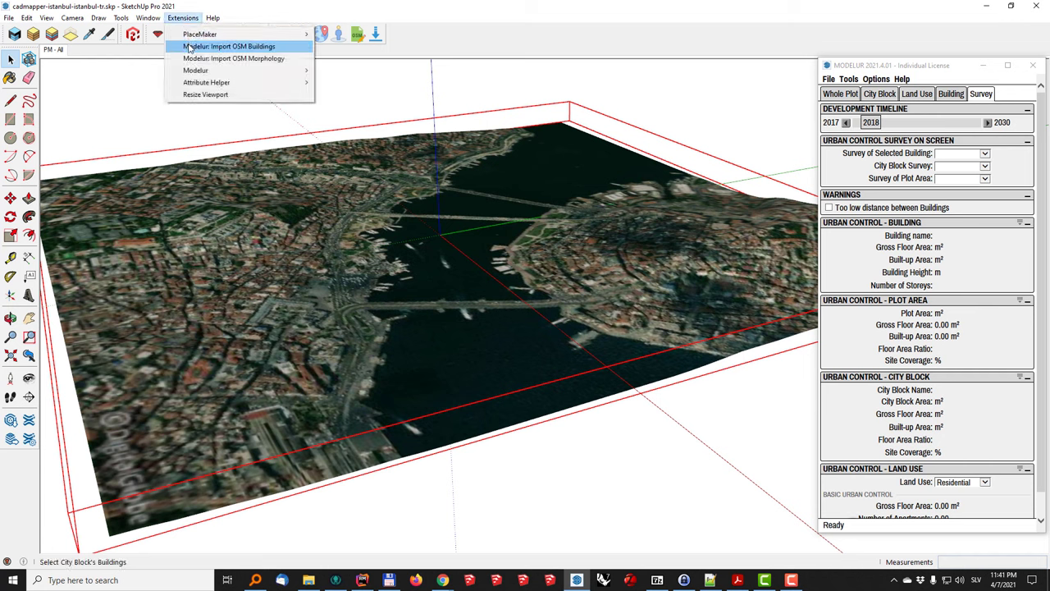
pyautogui.click(252, 49)
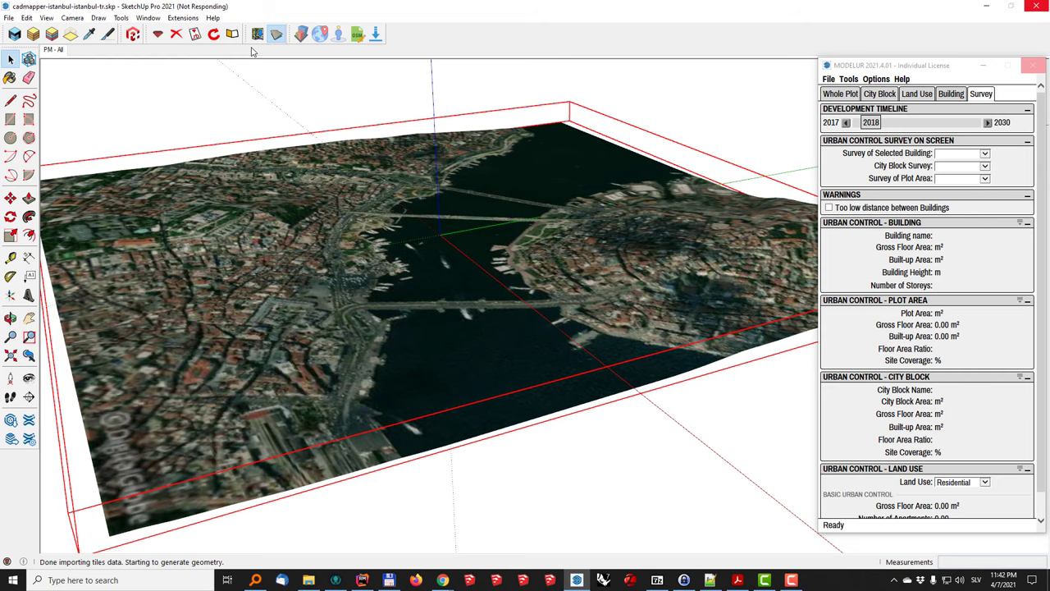
pyautogui.moveTo(293, 105); pyautogui.dragTo(382, 101, button='middle')
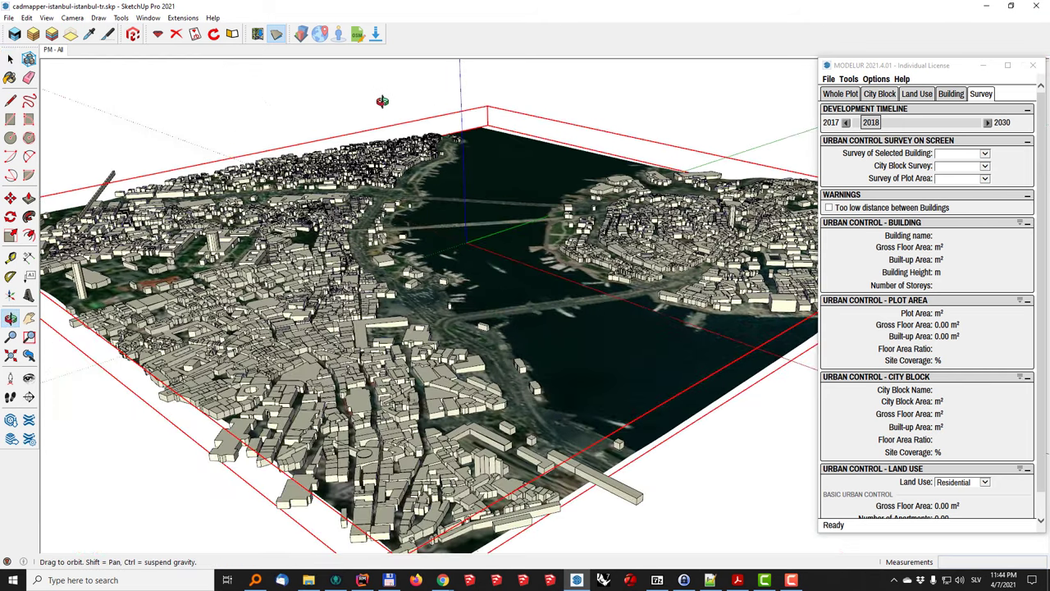
pyautogui.scroll(5, 680, 329)
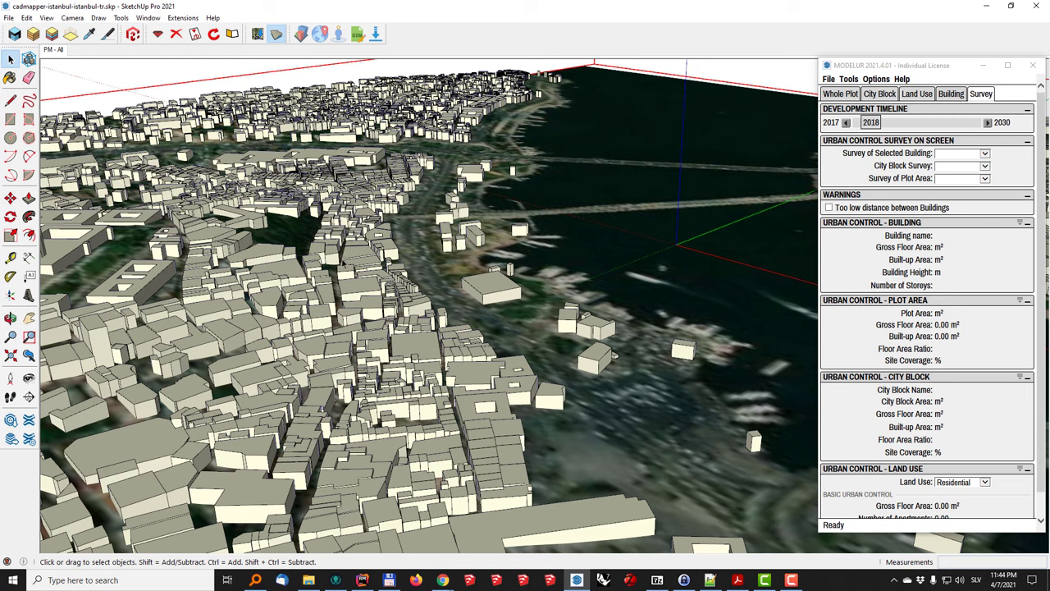
pyautogui.hotkey('ctrl', 'a')
pyautogui.click(370, 288)
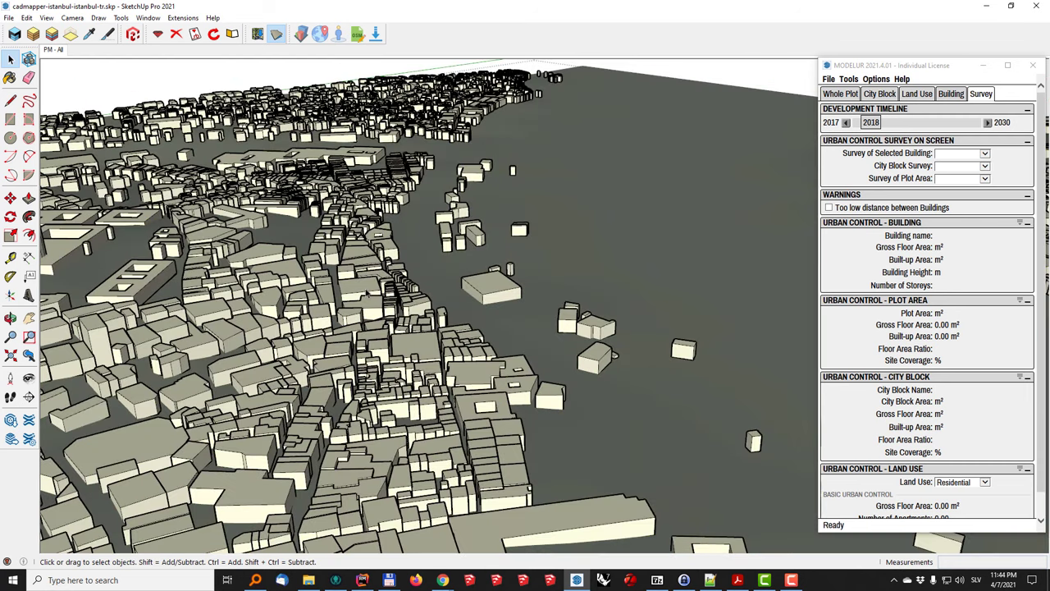
pyautogui.click(499, 297)
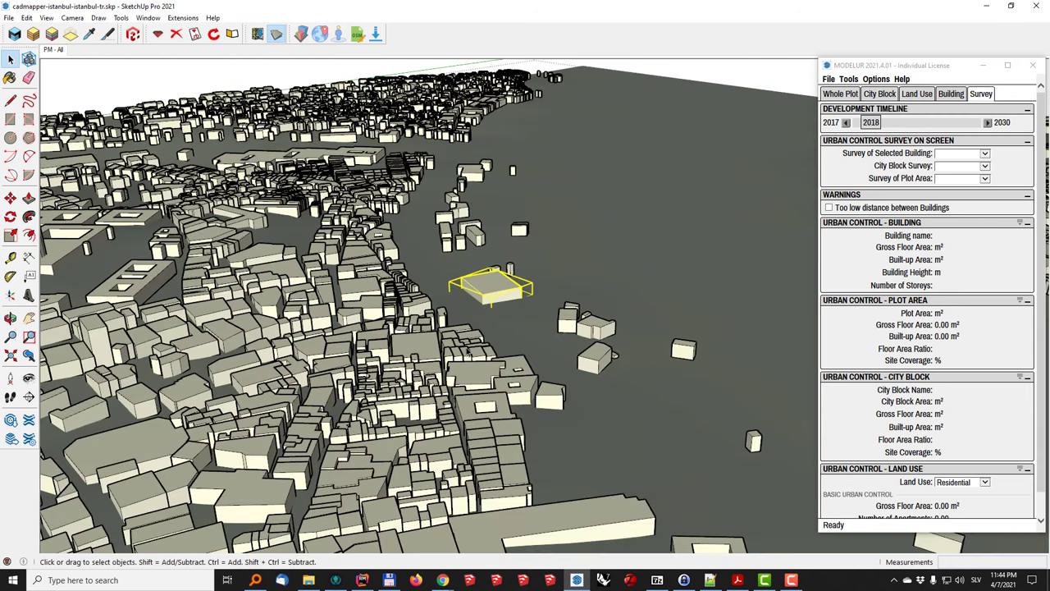
pyautogui.click(476, 370)
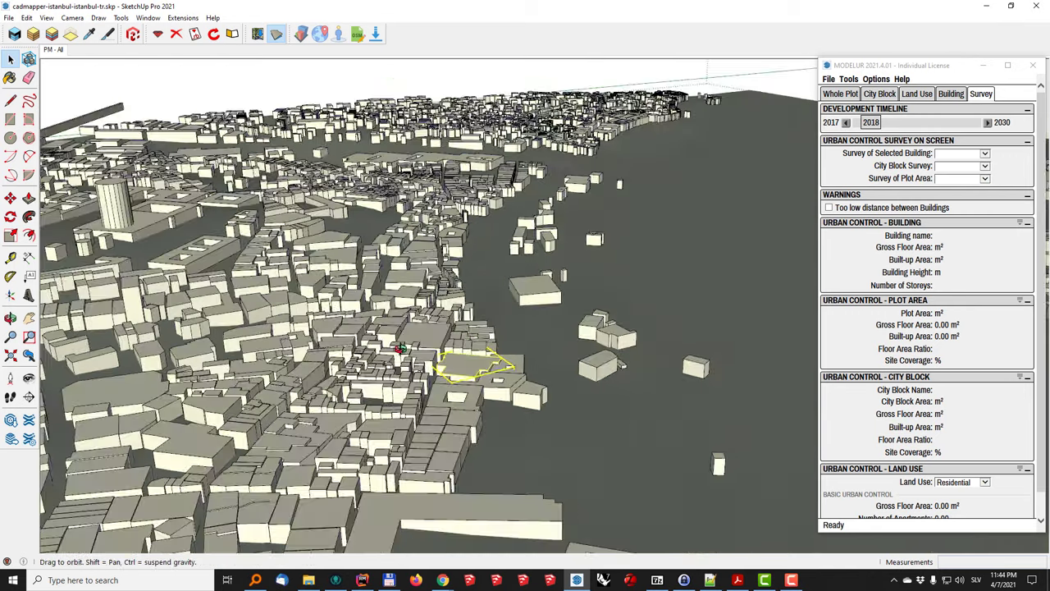
pyautogui.scroll(-6, 489, 363)
pyautogui.scroll(-3, 366, 363)
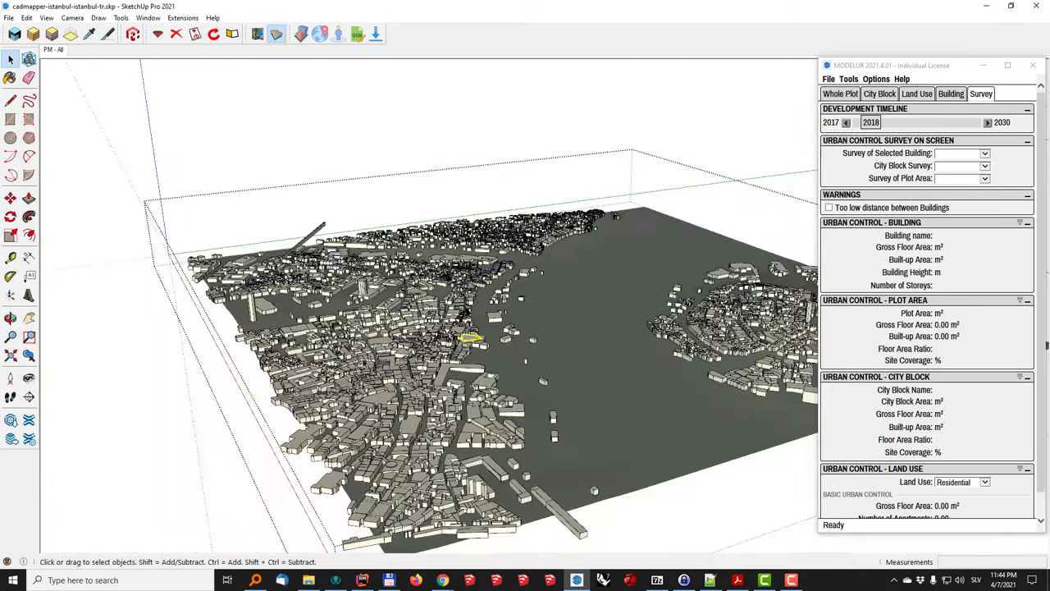
pyautogui.moveTo(232, 421); pyautogui.dragTo(401, 222, button='middle')
pyautogui.scroll(5, 401, 221)
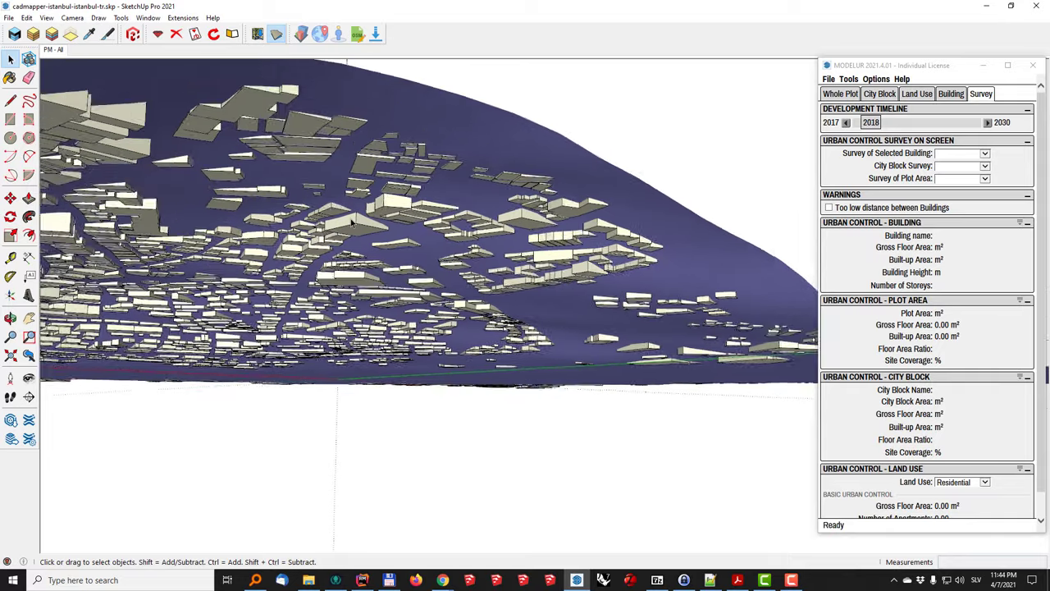
pyautogui.click(939, 102)
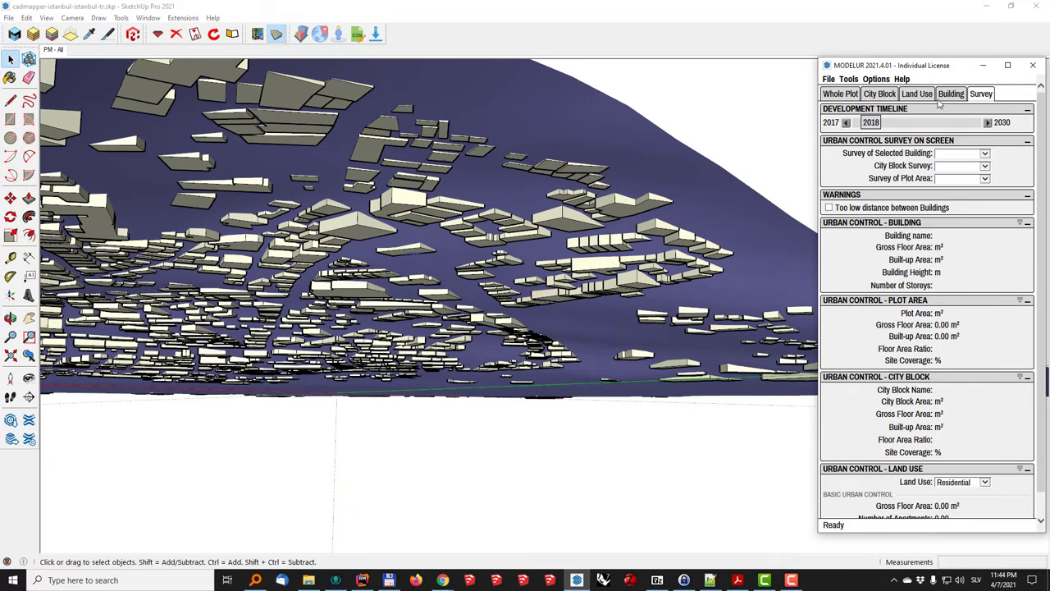
# Close the Modelur panel and show SketchUp's Default Tray.
pyautogui.click(1032, 65)
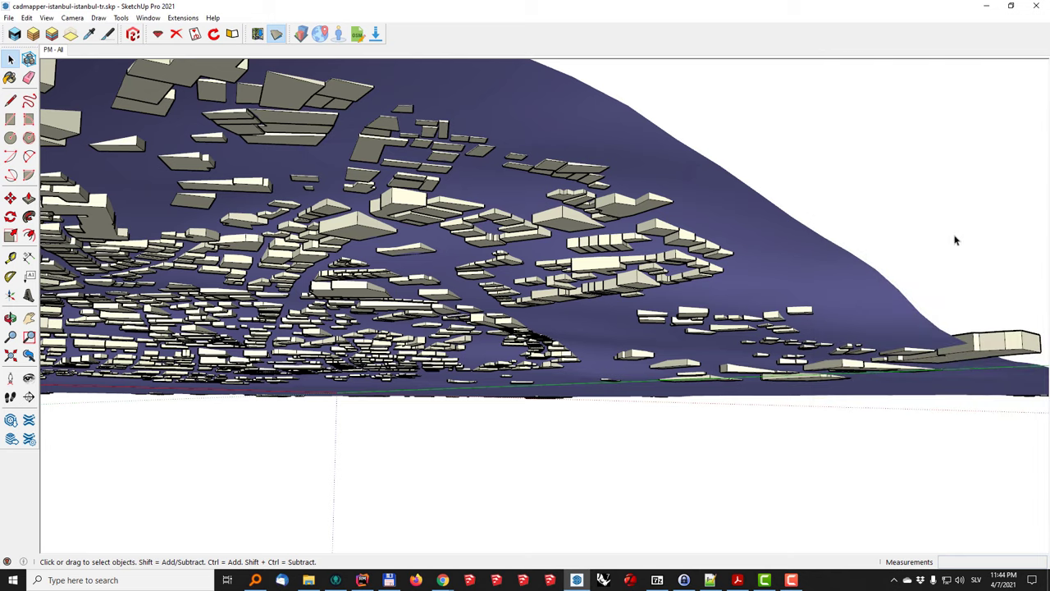
pyautogui.click(148, 18)
pyautogui.moveTo(164, 28)
pyautogui.click(279, 28)
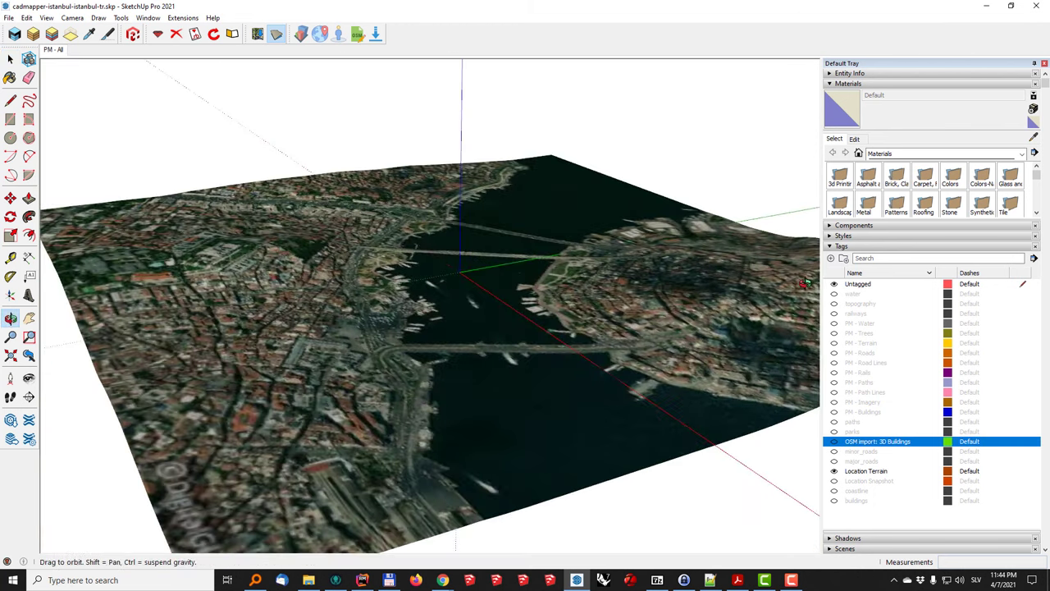
# Hide the OSM import: 3D Buildings tag and swap to the flat Location Snapshot terrain.
pyautogui.click(834, 444)
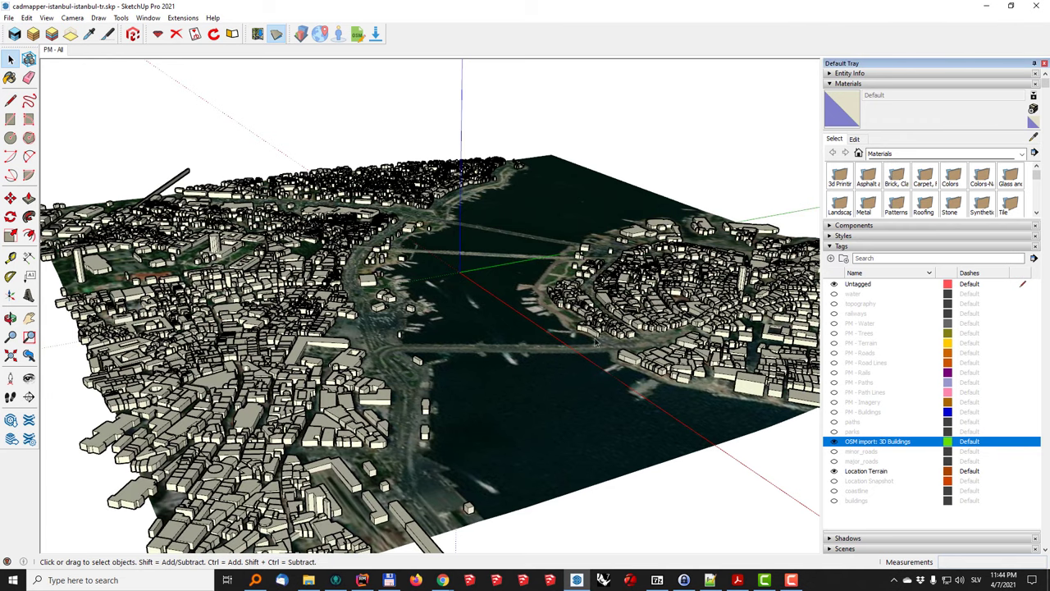
pyautogui.click(834, 442)
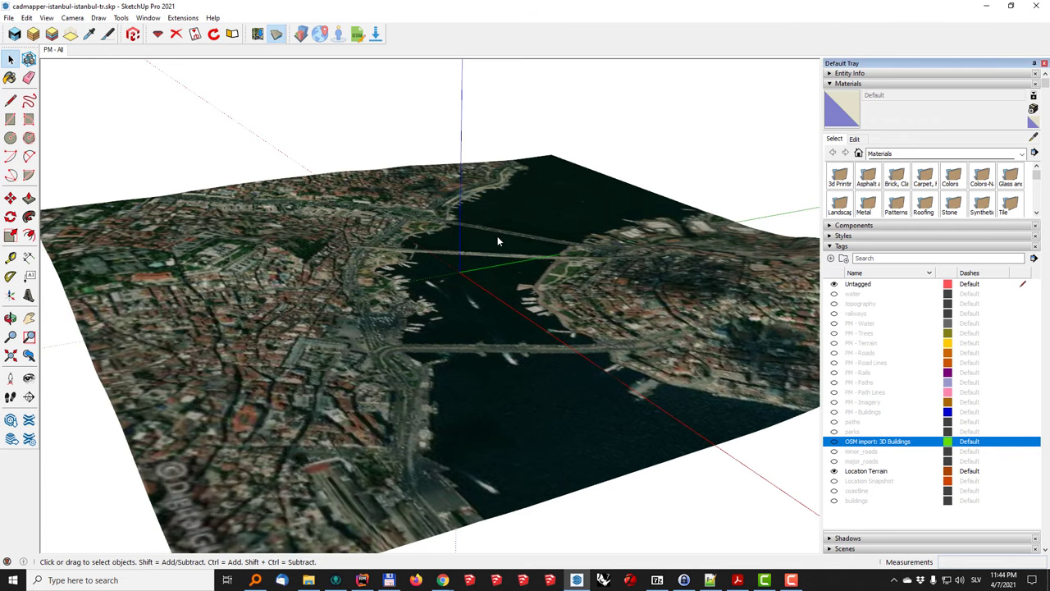
pyautogui.click(275, 33)
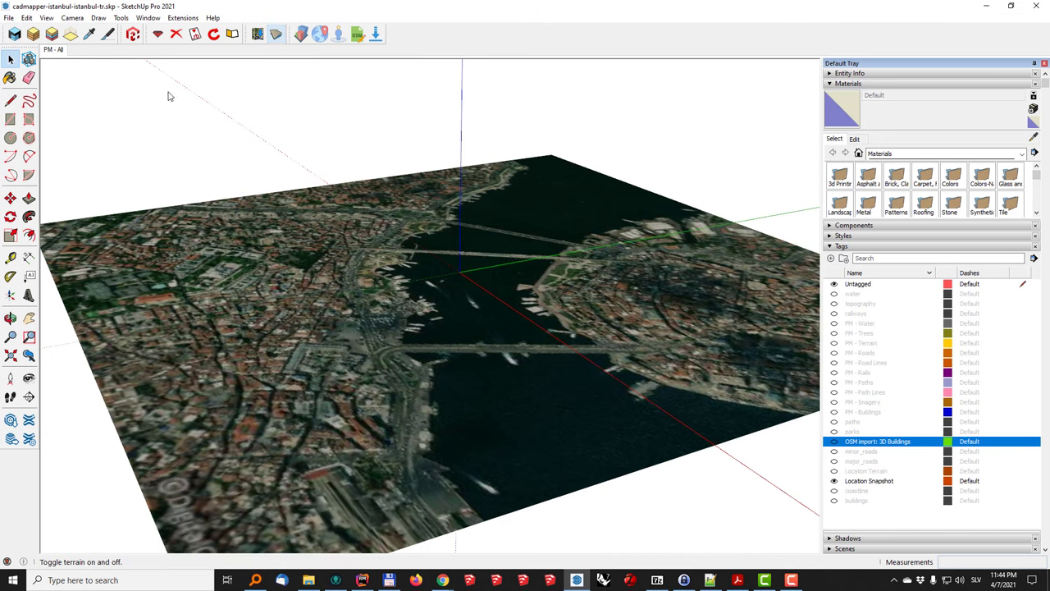
pyautogui.click(182, 17)
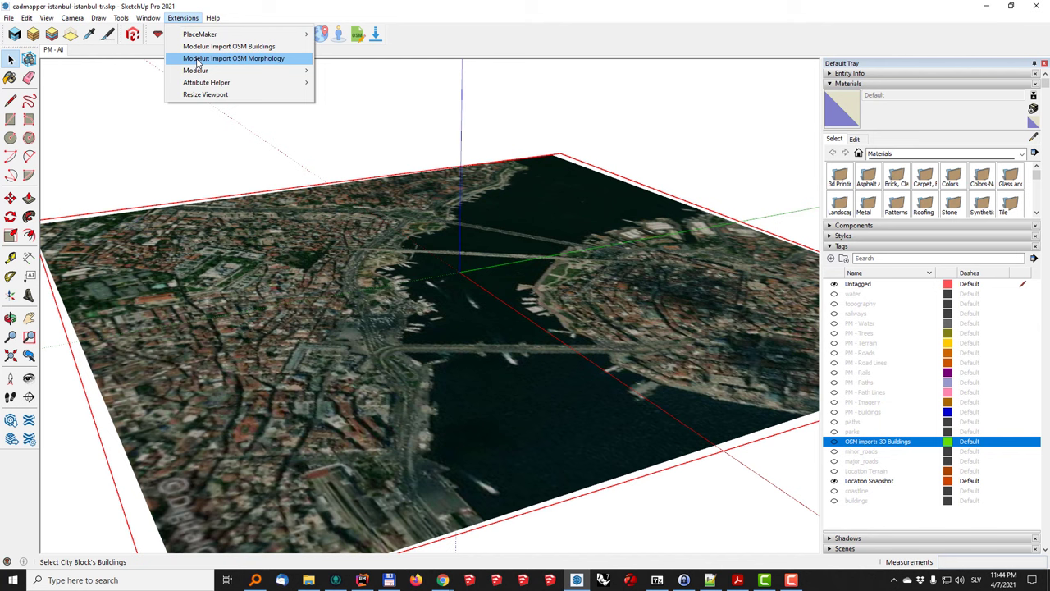
# Run Modelur: Import OSM Morphology to lay black 2D building footprints over the snapshot.
pyautogui.click(197, 60)
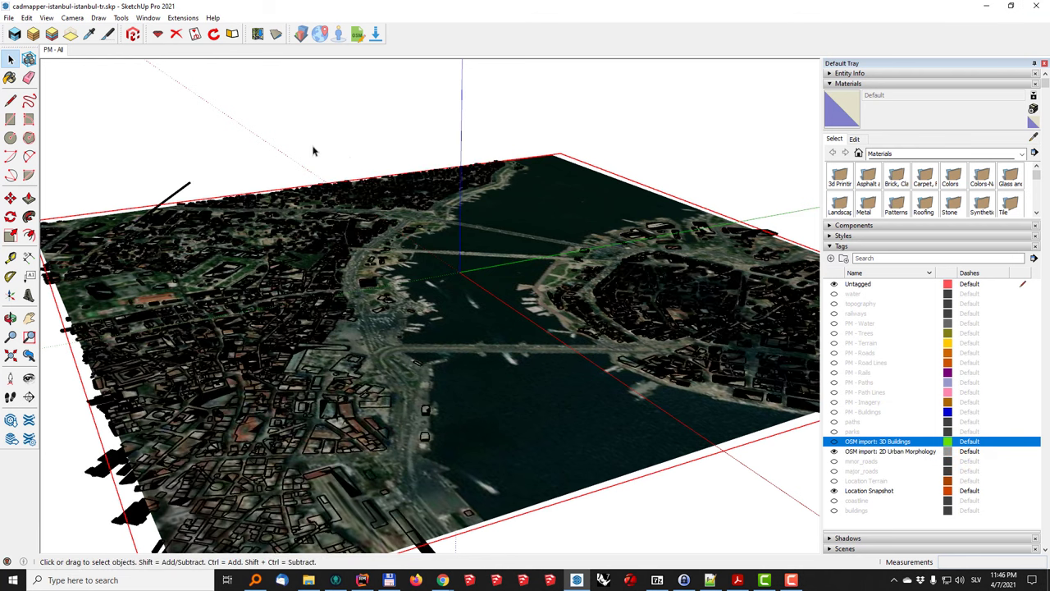
pyautogui.moveTo(312, 150); pyautogui.dragTo(327, 365, button='middle')
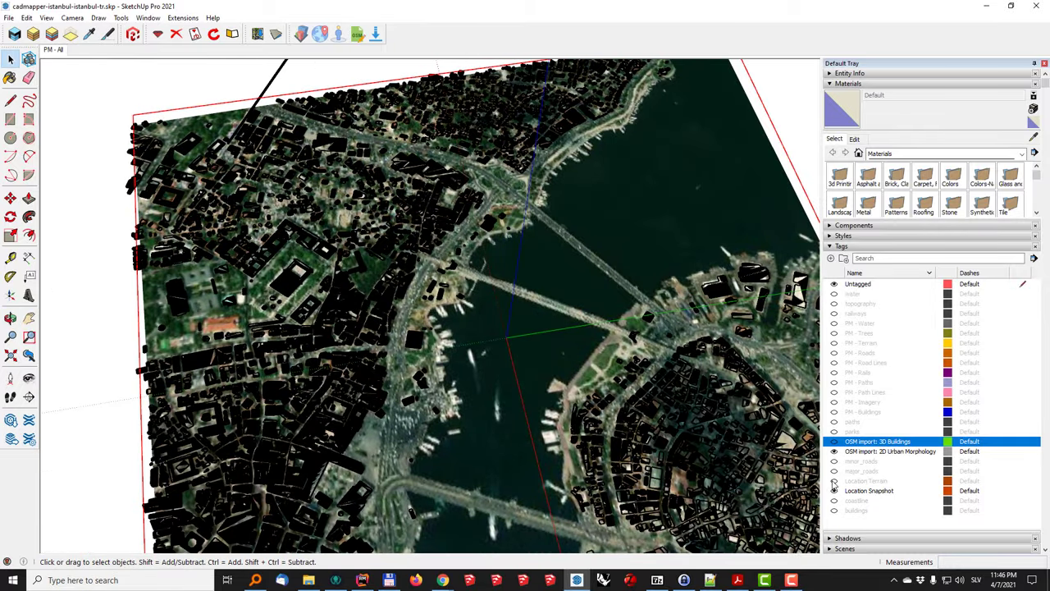
# Hide the Location Snapshot tag so only the black footprints remain.
pyautogui.click(836, 489)
pyautogui.click(860, 492)
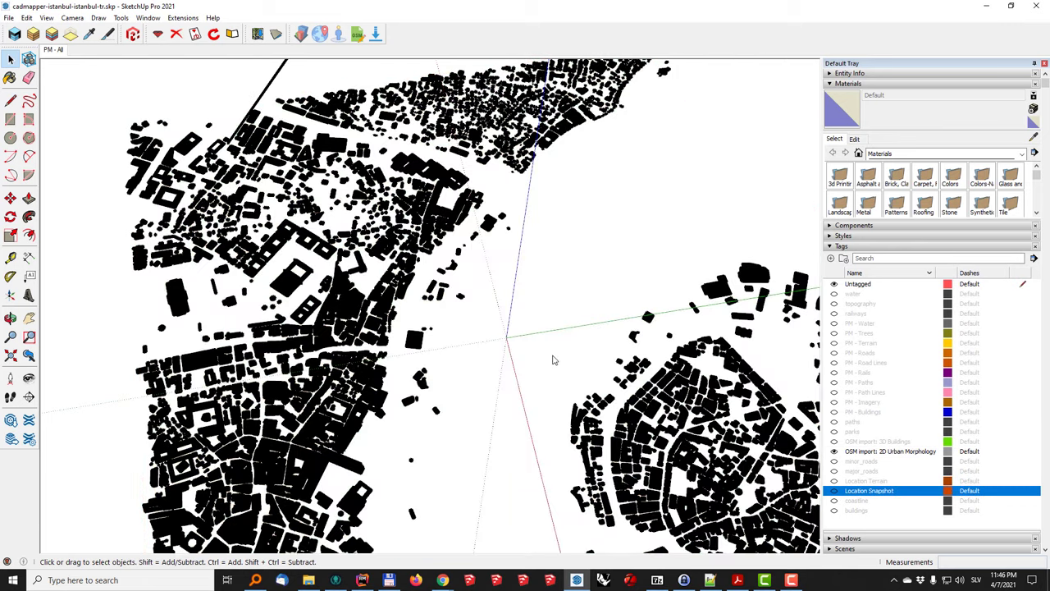
pyautogui.scroll(10, 553, 360)
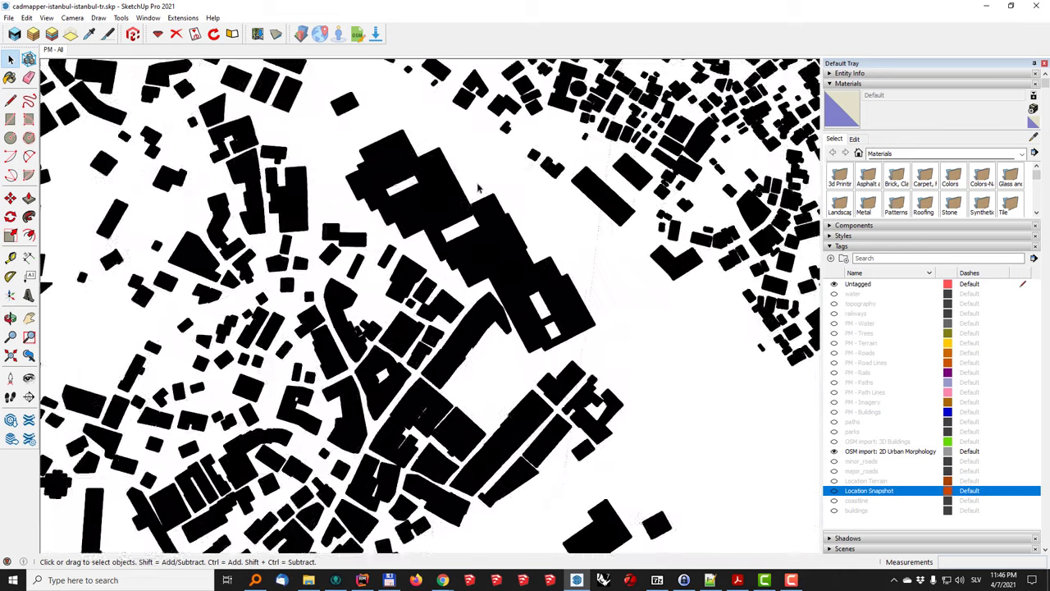
pyautogui.scroll(3, 478, 187)
pyautogui.moveTo(479, 187); pyautogui.dragTo(605, 275, button='middle')
# Zoom, pan and orbit across the Golden Horn footprints, tilting into a perspective view.
pyautogui.scroll(-8, 589, 269)
pyautogui.scroll(-3, 511, 466)
pyautogui.scroll(4, 521, 403)
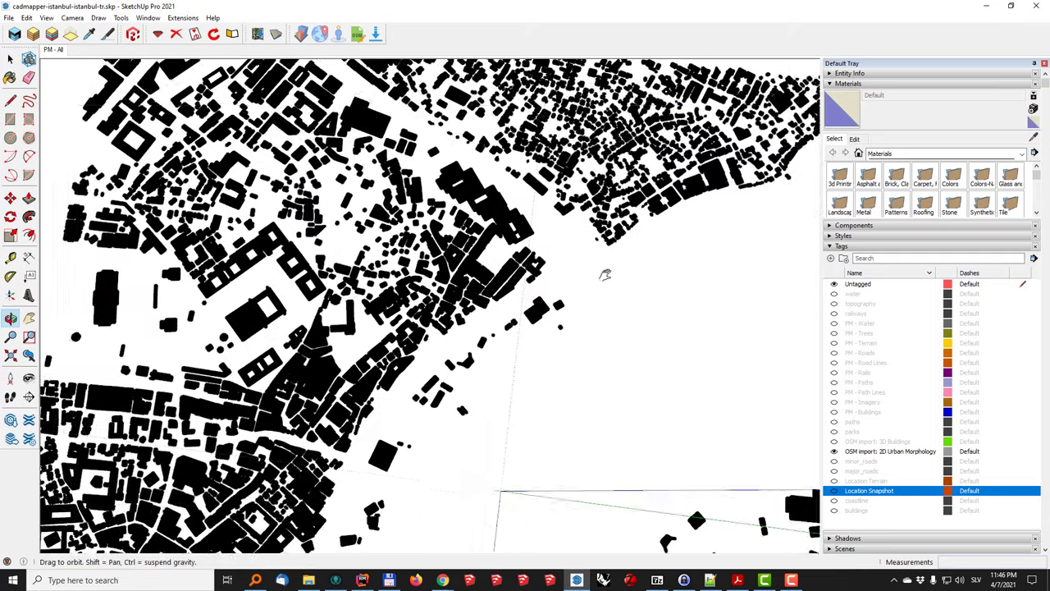
pyautogui.scroll(-3, 604, 275)
pyautogui.keyDown('shift'); pyautogui.moveTo(452, 398); pyautogui.dragTo(492, 271, button='middle'); pyautogui.keyUp('shift')
pyautogui.scroll(3, 255, 148)
pyautogui.scroll(-3, 257, 146)
pyautogui.scroll(3, 531, 242)
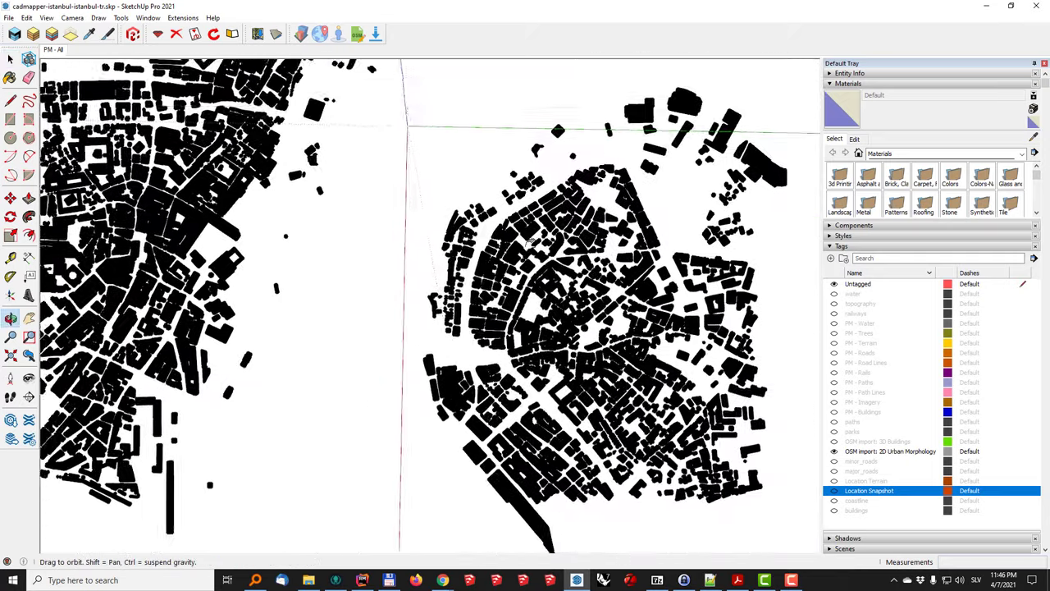
pyautogui.keyDown('shift'); pyautogui.moveTo(529, 240); pyautogui.dragTo(548, 192, button='middle'); pyautogui.keyUp('shift')
pyautogui.press('space')
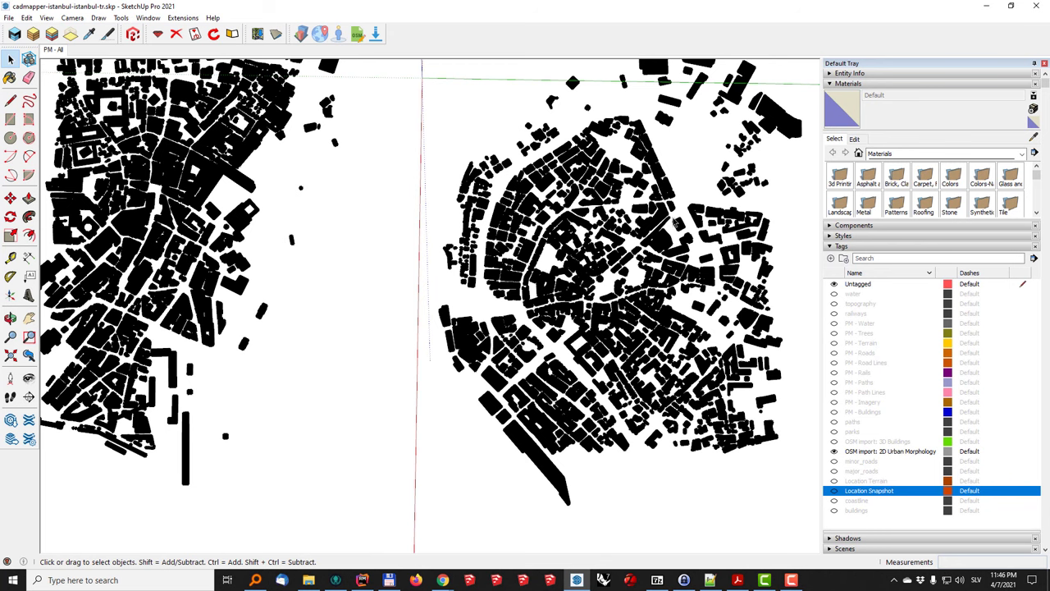
pyautogui.moveTo(445, 219); pyautogui.dragTo(582, 304, button='middle')
pyautogui.moveTo(551, 188); pyautogui.dragTo(554, 56, button='middle')
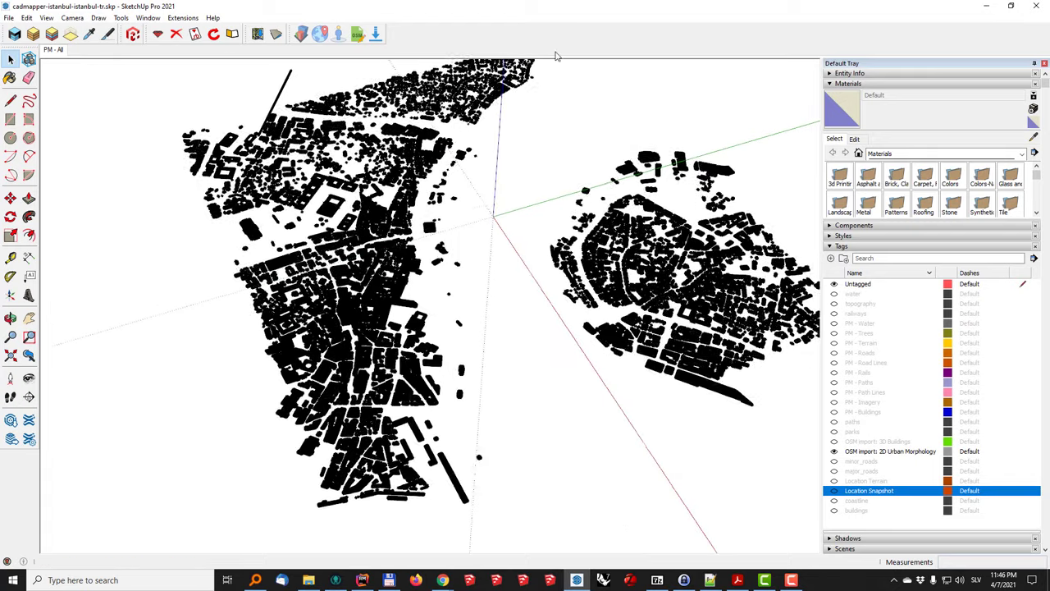
pyautogui.click(182, 17)
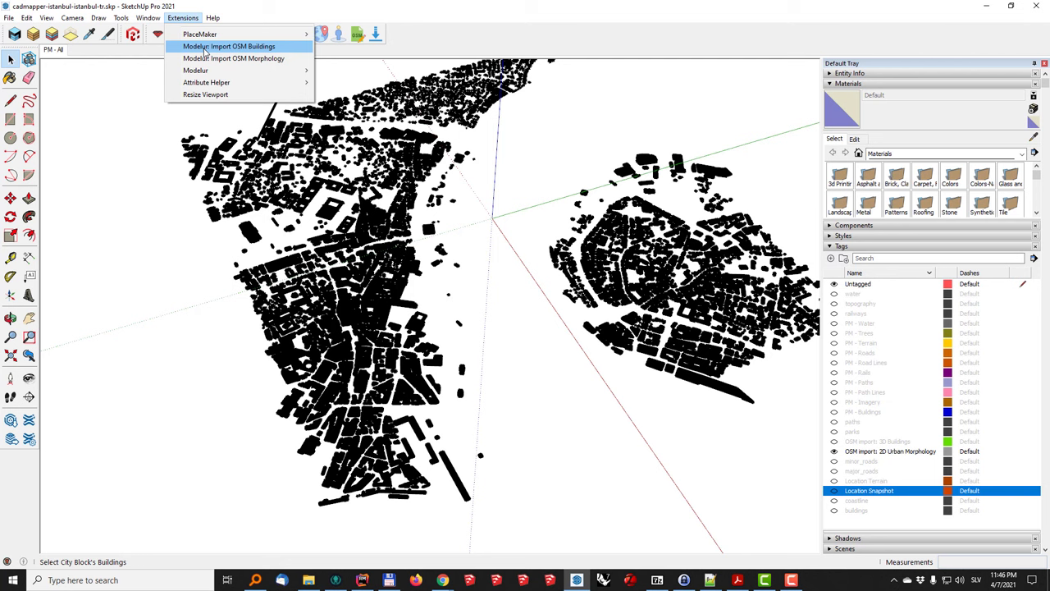
# Close the Extensions menu unused and orbit the 2D footprints to a rotated angle.
pyautogui.click(499, 202)
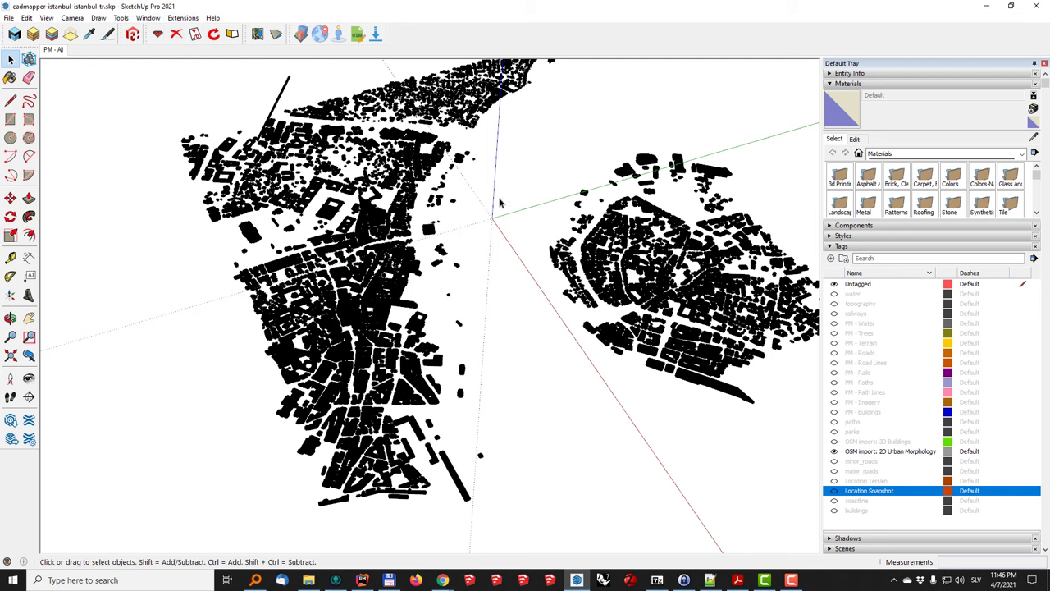
pyautogui.moveTo(499, 202); pyautogui.dragTo(481, 239, button='middle')
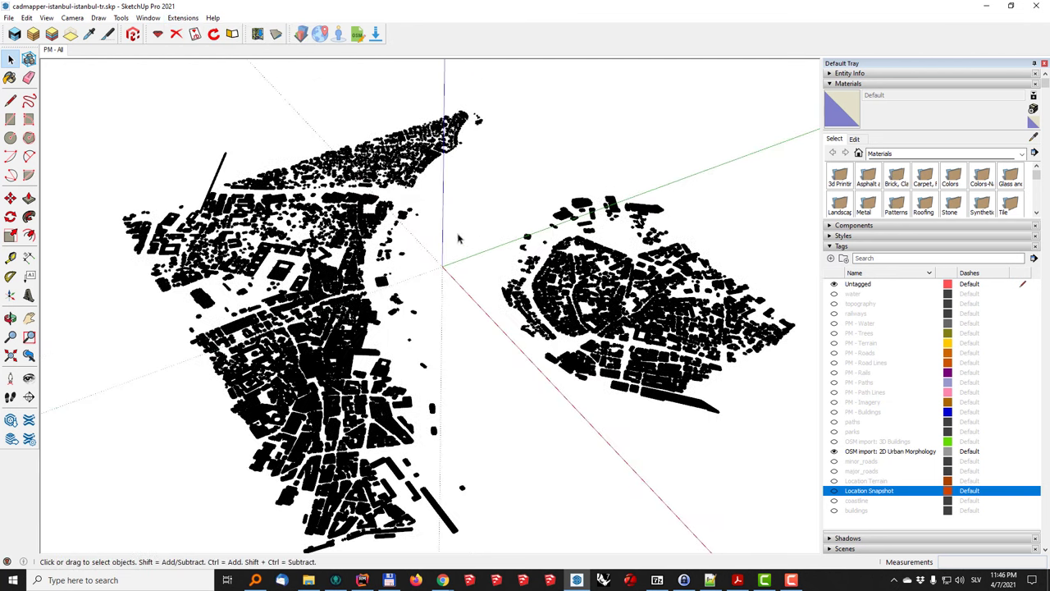